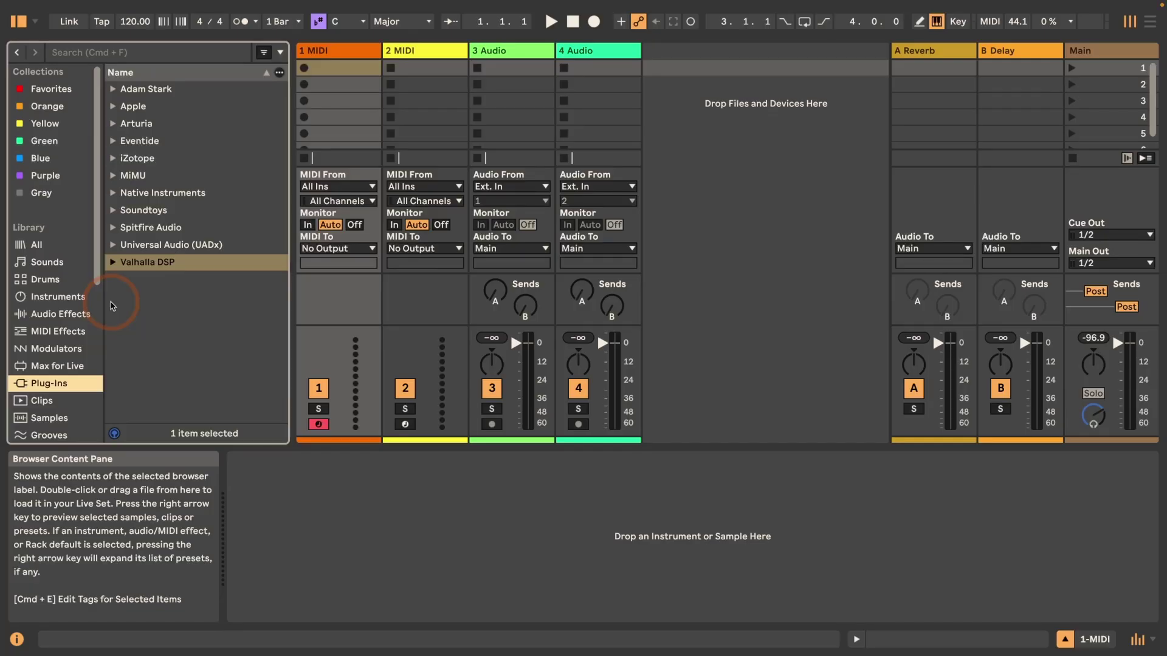
pyautogui.click(113, 262)
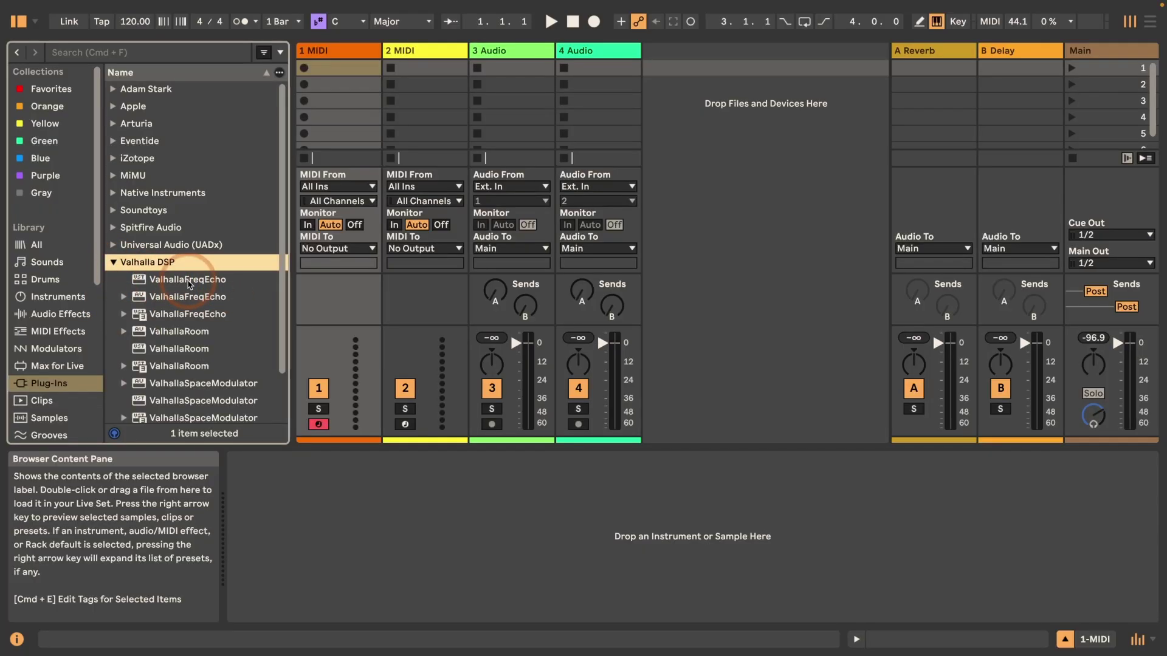
pyautogui.doubleClick(187, 280)
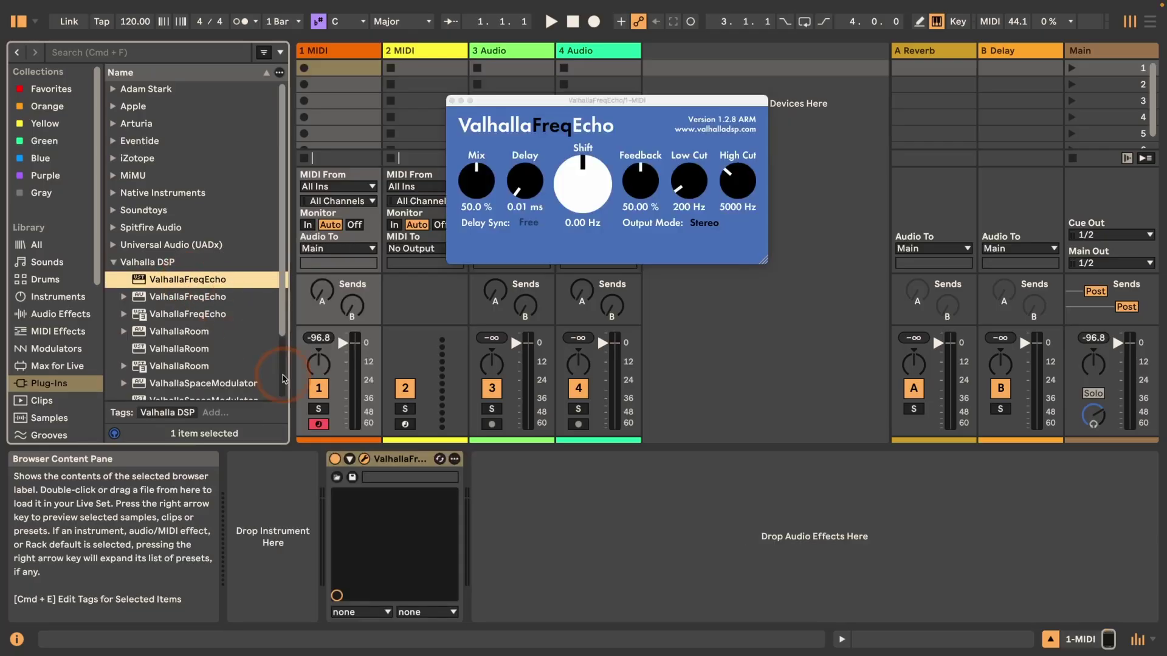
pyautogui.click(349, 462)
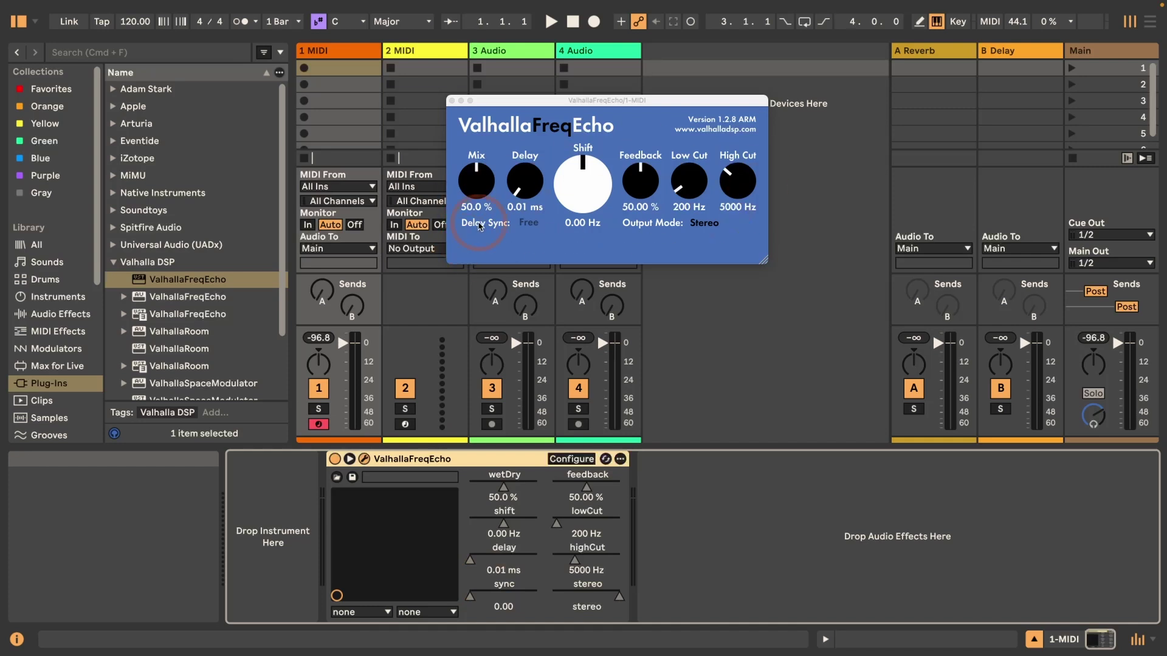
pyautogui.click(376, 459)
pyautogui.press('BackSpace')
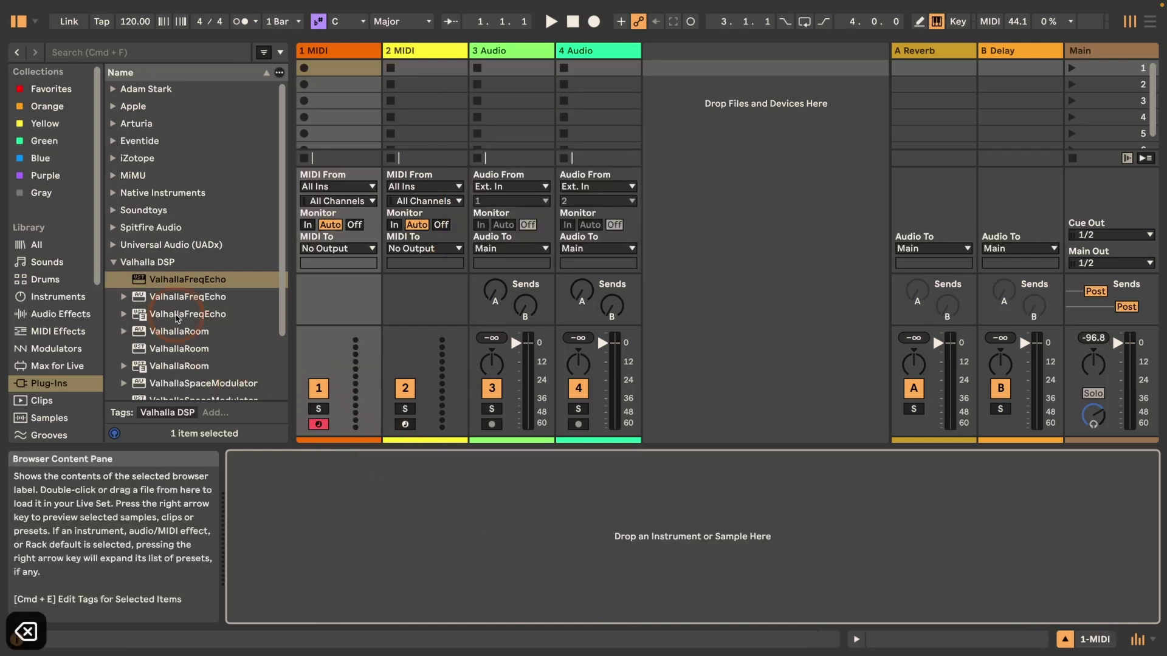
pyautogui.click(172, 299)
pyautogui.doubleClick(172, 299)
pyautogui.click(373, 463)
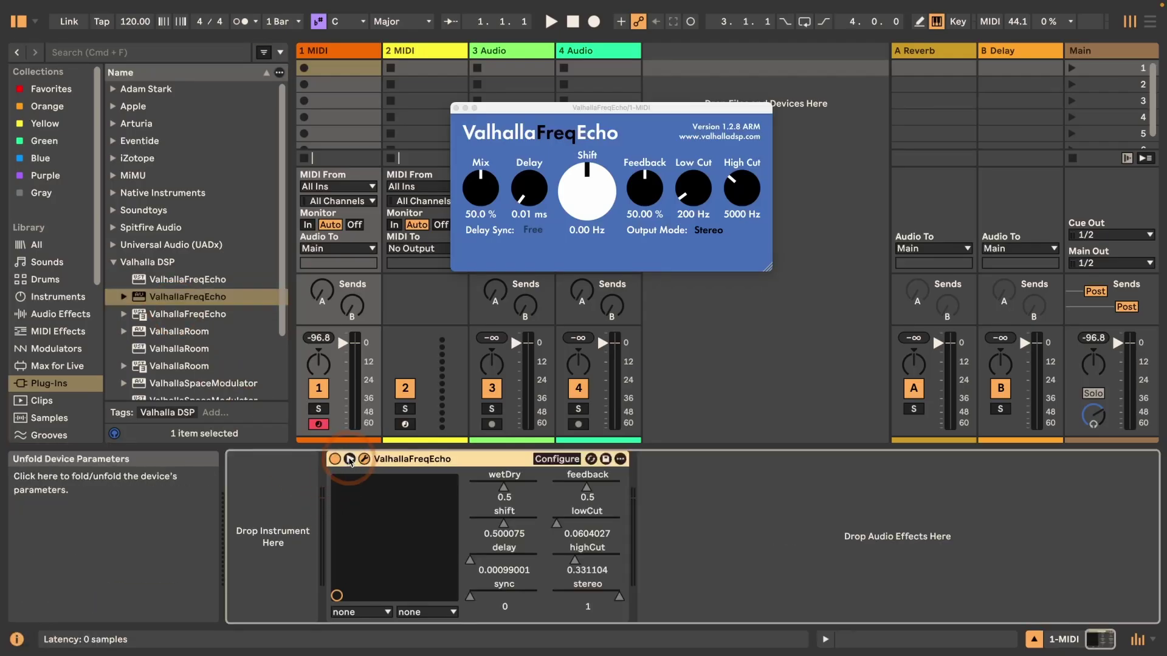
pyautogui.press('BackSpace')
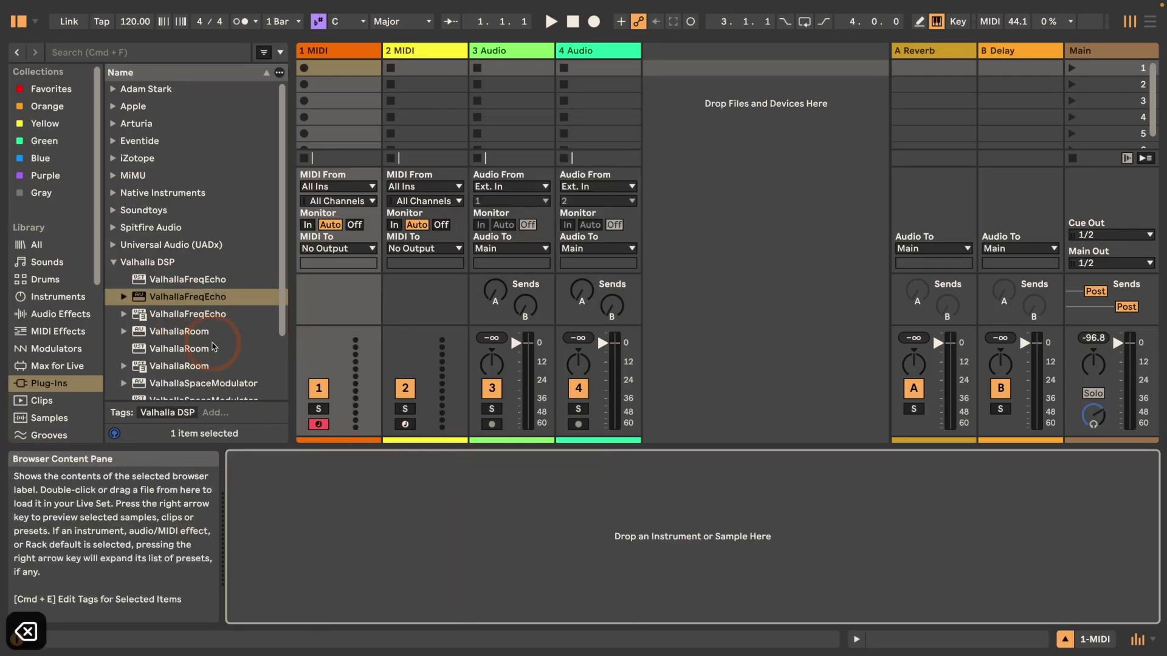
pyautogui.scroll(-3, 212, 341)
pyautogui.scroll(-1, 214, 348)
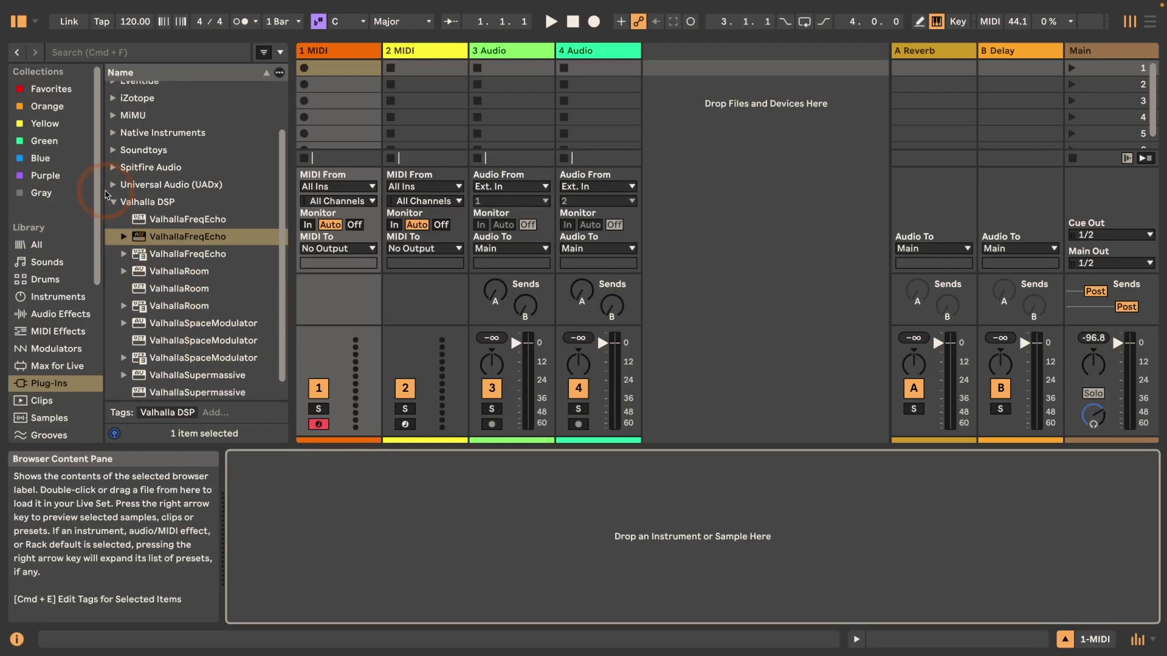
pyautogui.click(112, 201)
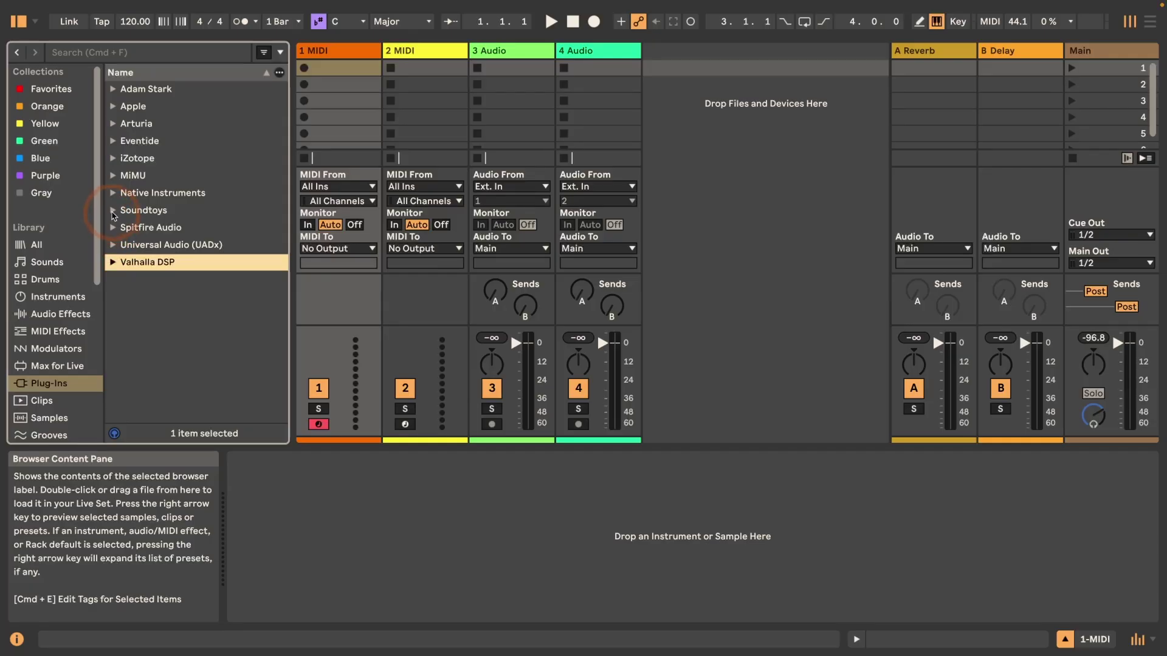
pyautogui.click(113, 211)
pyautogui.scroll(-3, 156, 275)
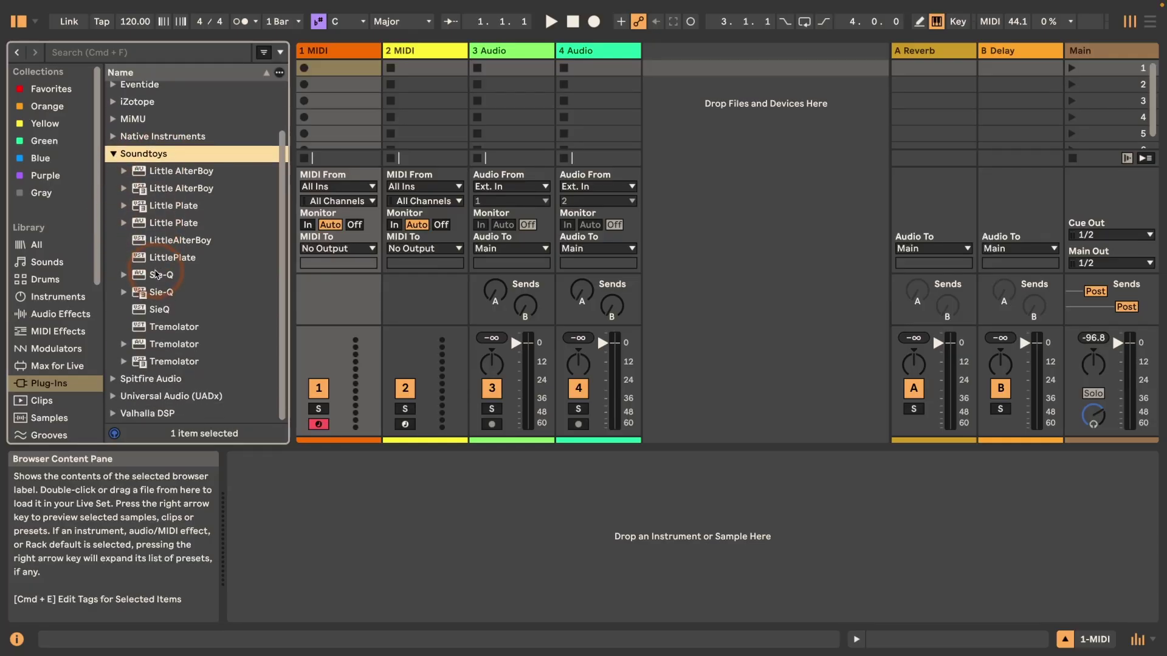
pyautogui.click(156, 327)
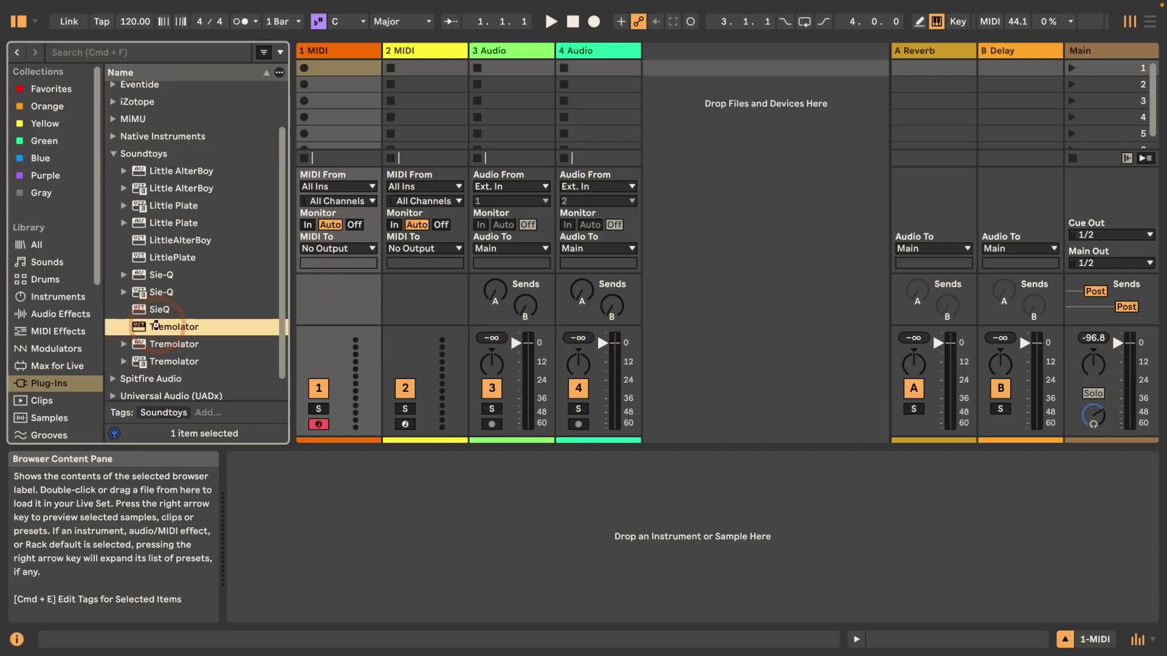
pyautogui.doubleClick(156, 326)
pyautogui.doubleClick(172, 361)
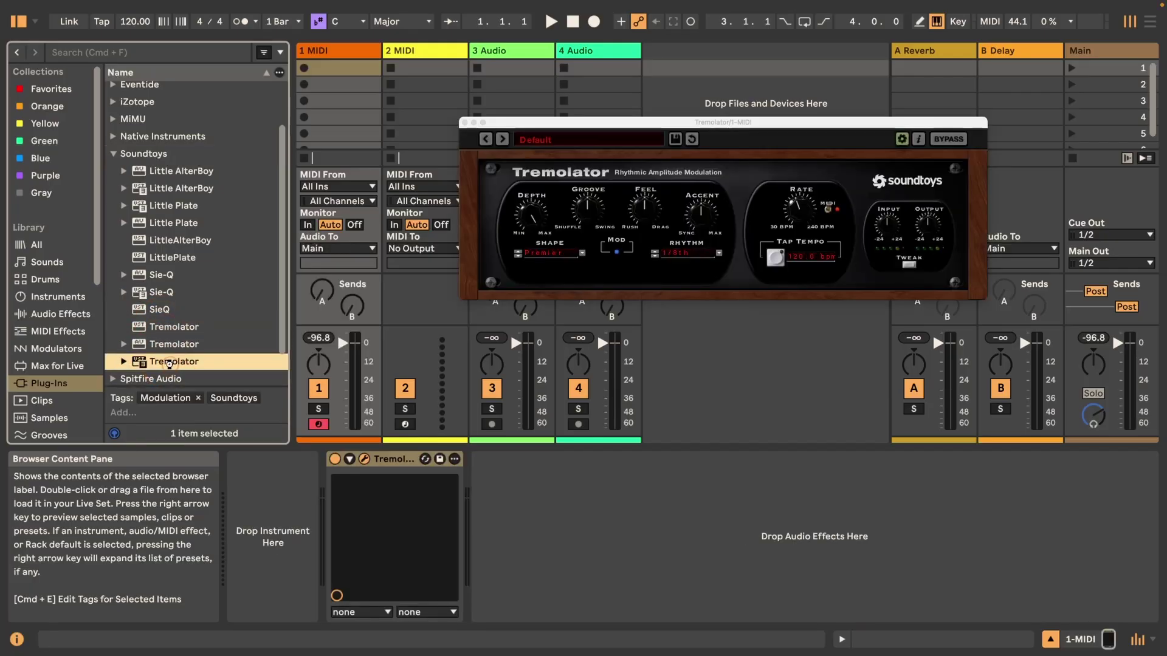
pyautogui.click(350, 459)
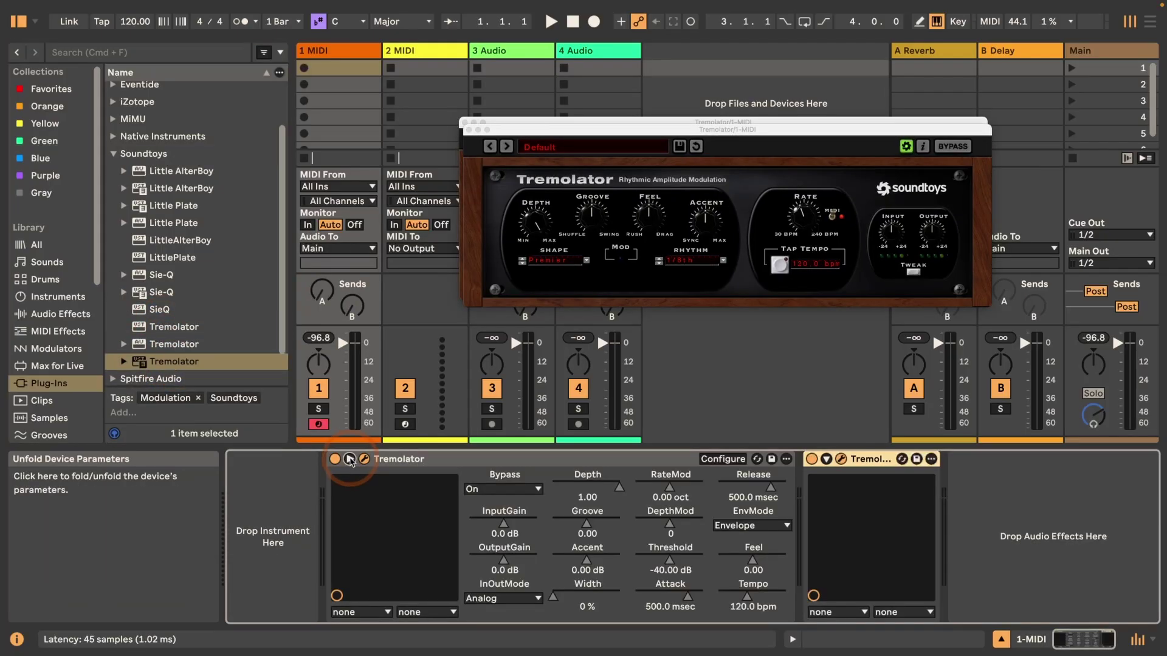
pyautogui.click(827, 460)
pyautogui.click(448, 505)
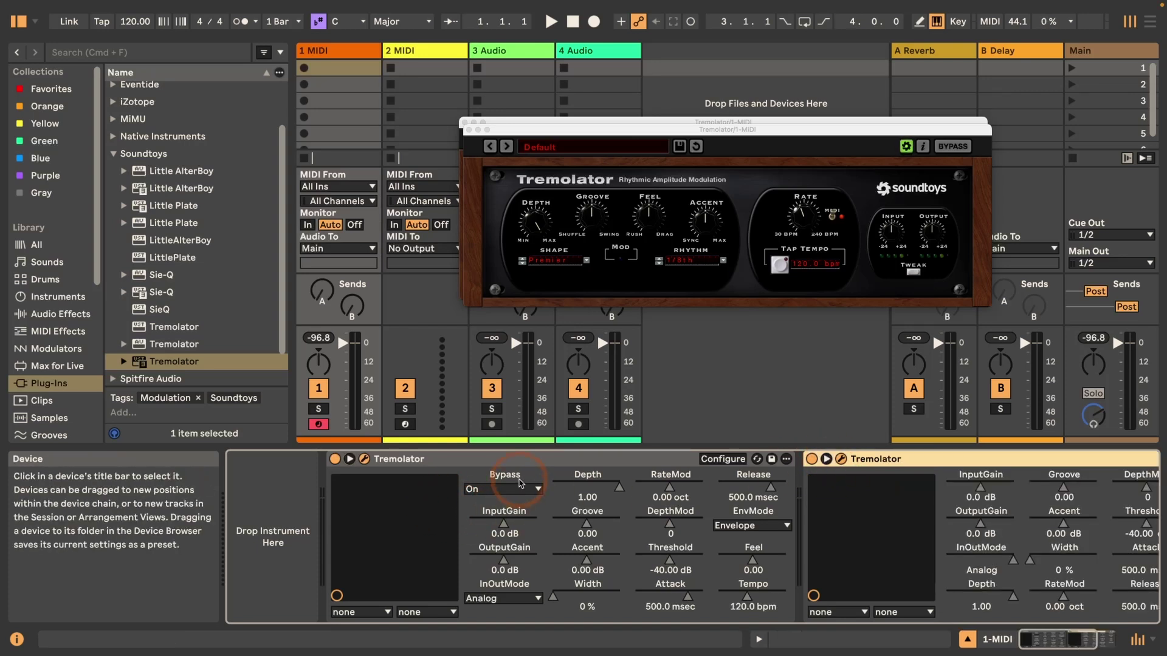
pyautogui.click(735, 486)
pyautogui.click(498, 564)
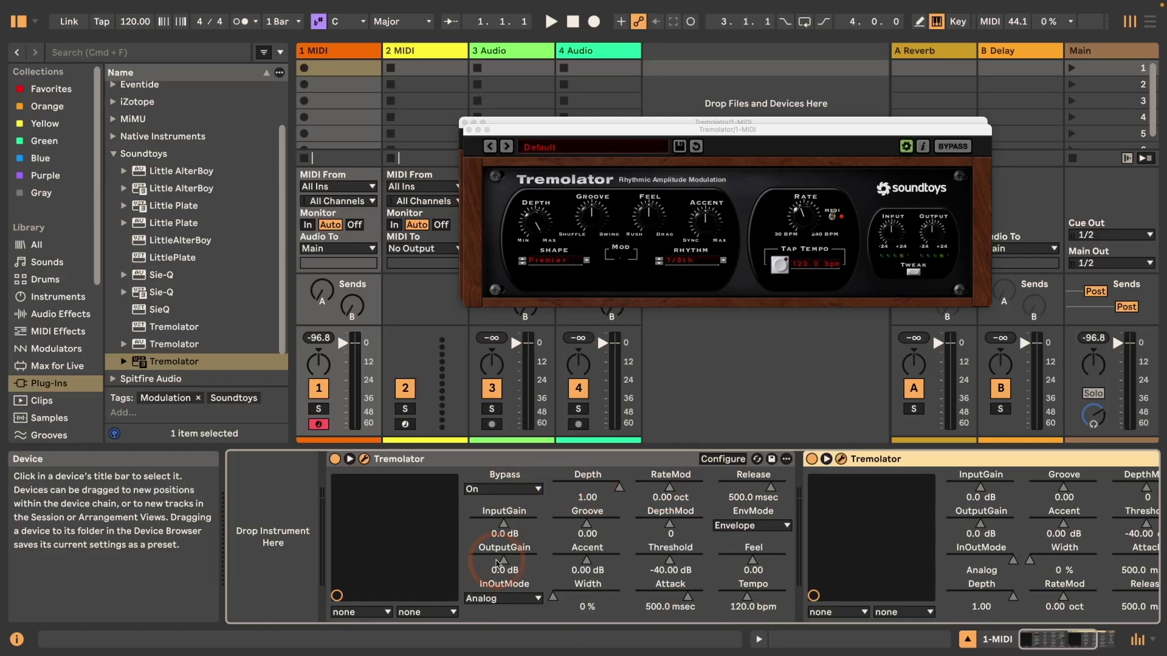
pyautogui.click(447, 459)
pyautogui.click(579, 558)
pyautogui.hscroll(5, 579, 558)
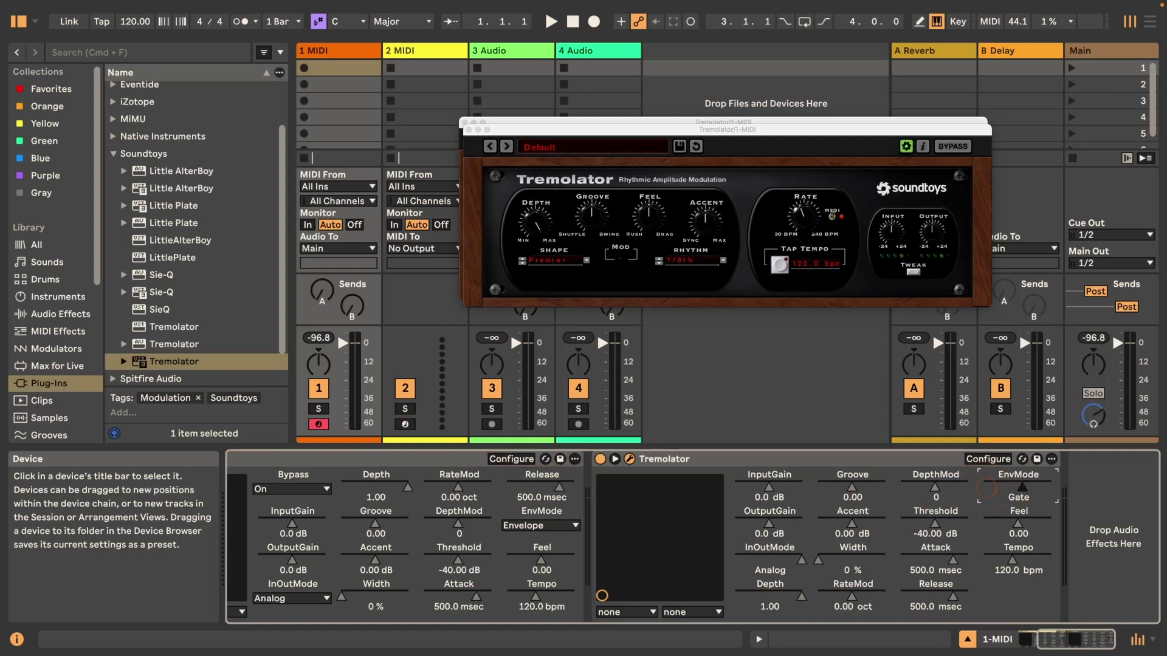
pyautogui.click(985, 488)
pyautogui.moveTo(982, 488); pyautogui.dragTo(983, 487)
pyautogui.click(310, 473)
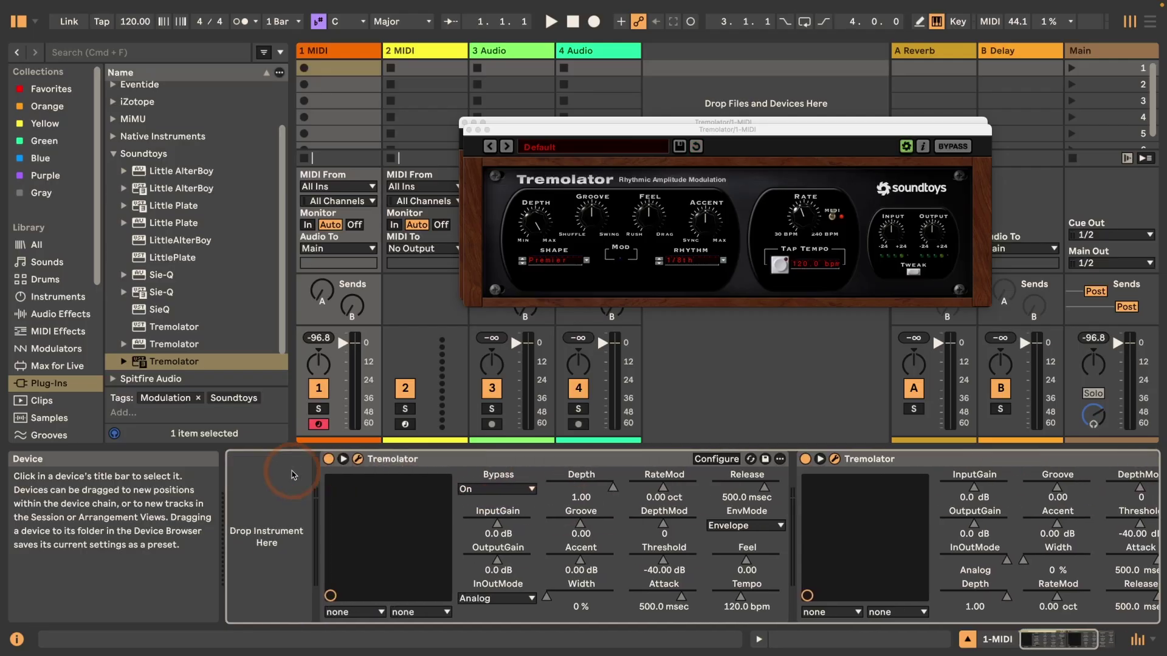
pyautogui.click(421, 460)
pyautogui.press('Delete')
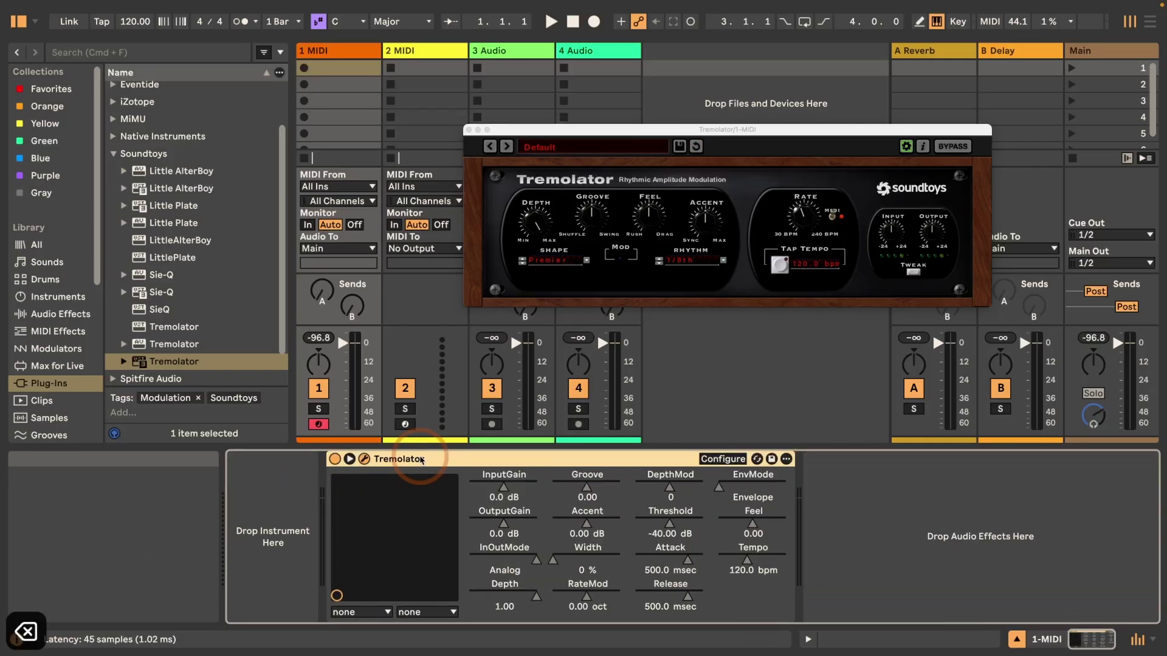
pyautogui.press('Delete')
# Step: Load iZotope Nectar 3 from the Plug-Ins browser onto 1 MIDI and unfold its parameter panel
pyautogui.click(237, 153)
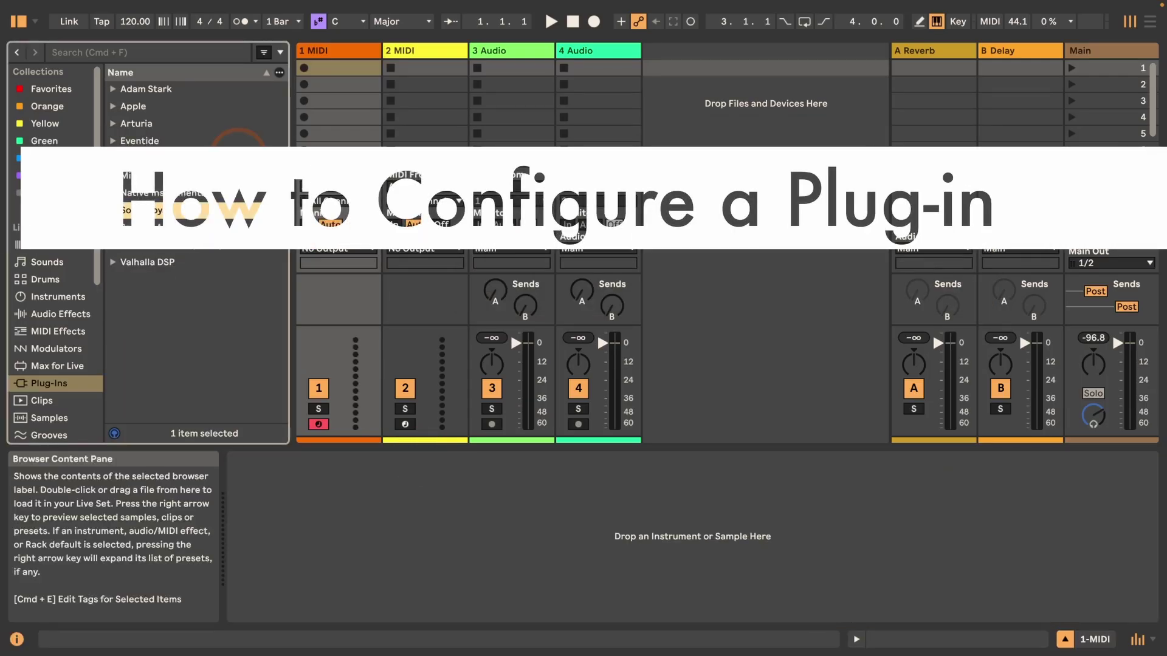
pyautogui.click(113, 158)
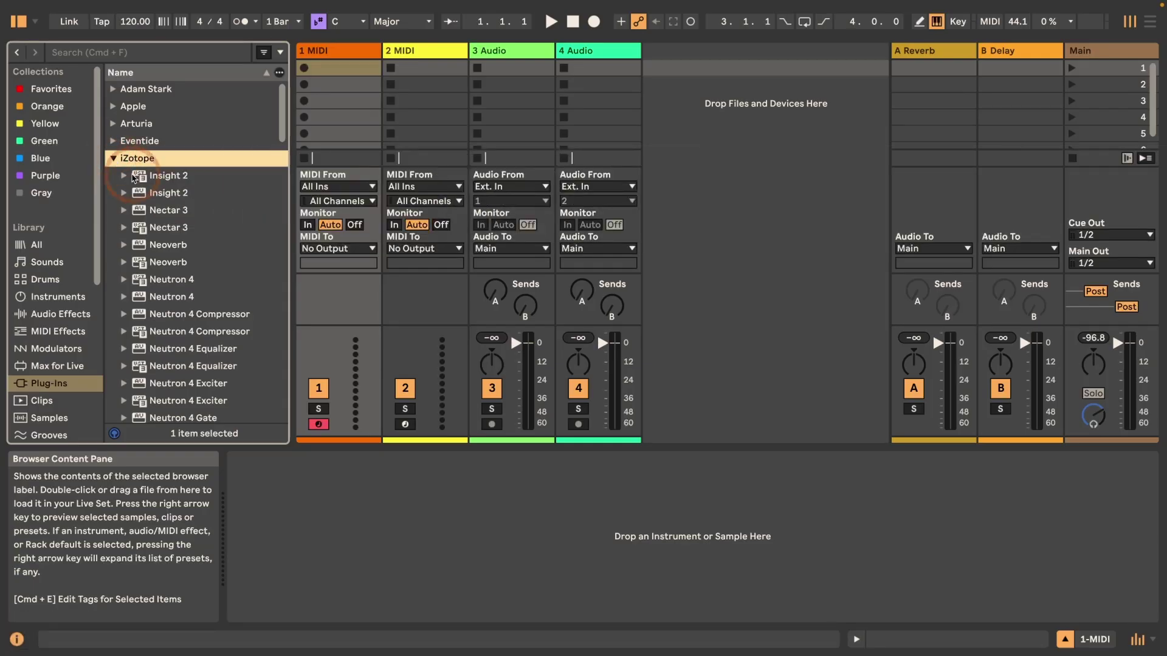
pyautogui.scroll(-1, 166, 221)
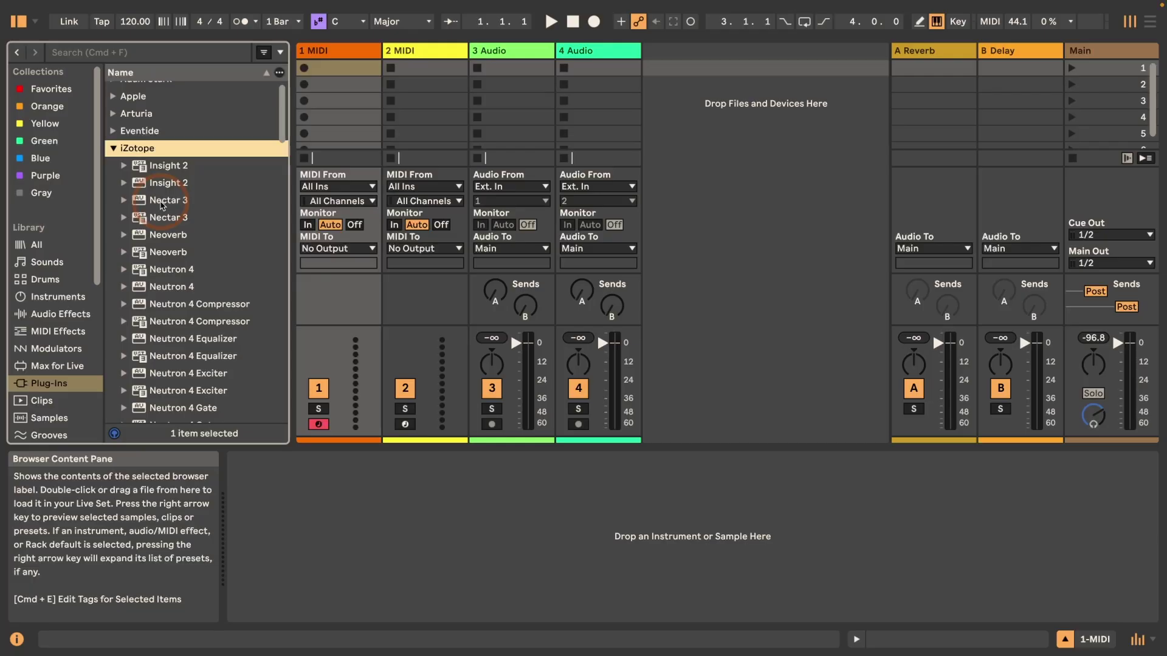
pyautogui.doubleClick(163, 206)
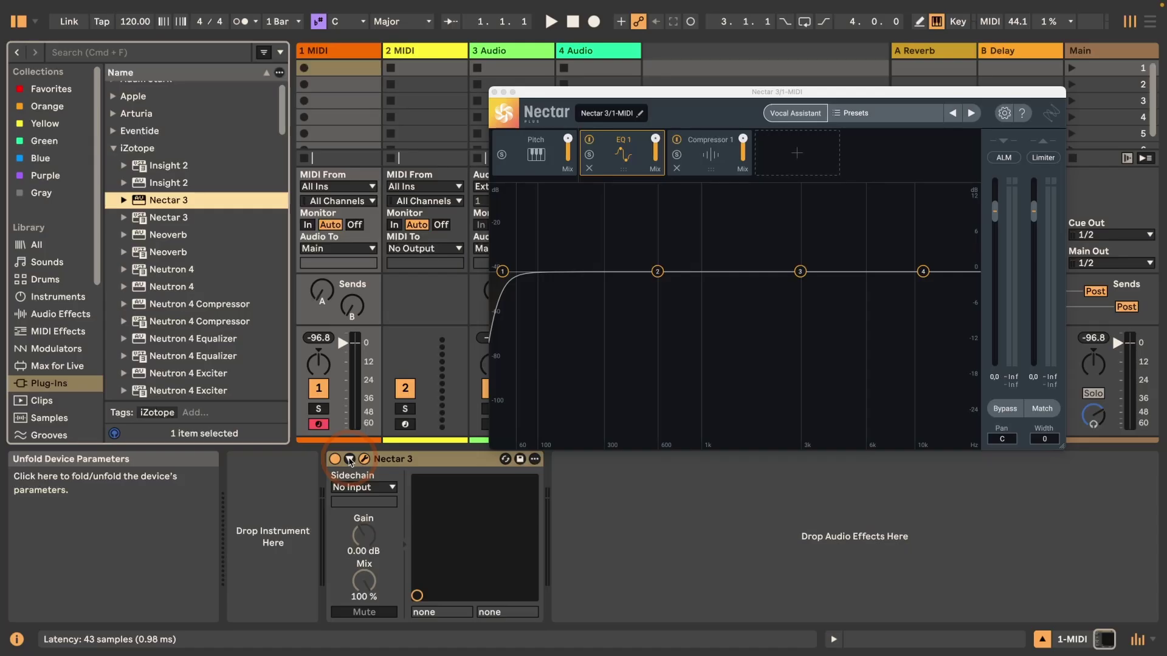
pyautogui.click(349, 460)
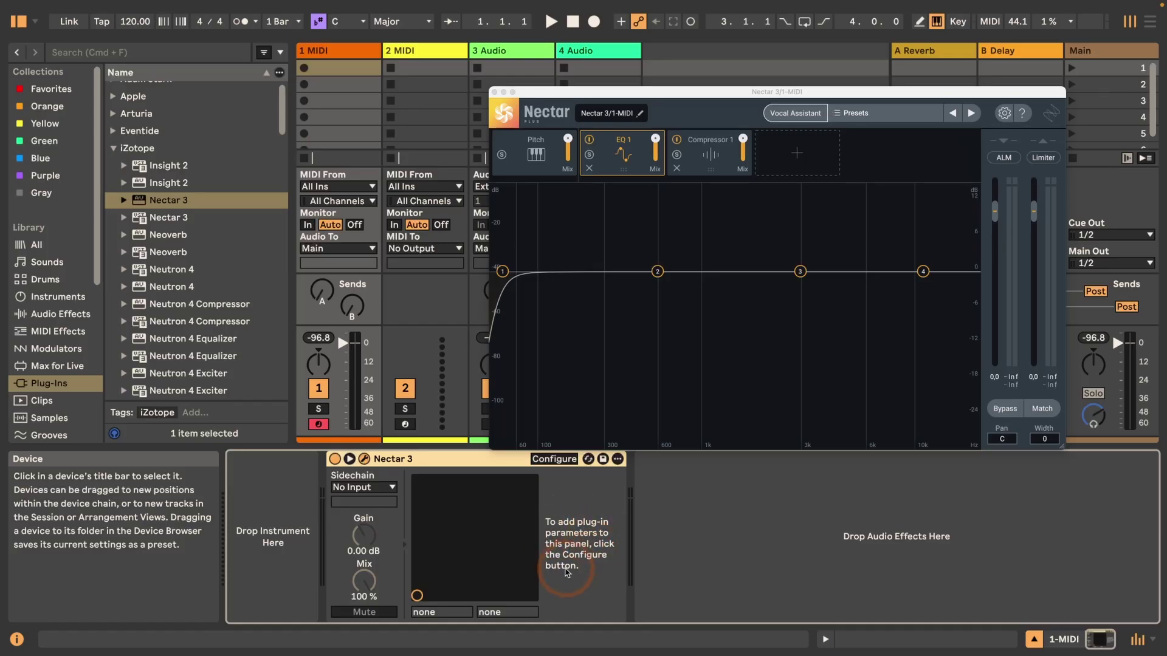
# Step: With Configure on, expose the gain and frequency of Nectar's EQ bands 1 through 4
pyautogui.click(556, 461)
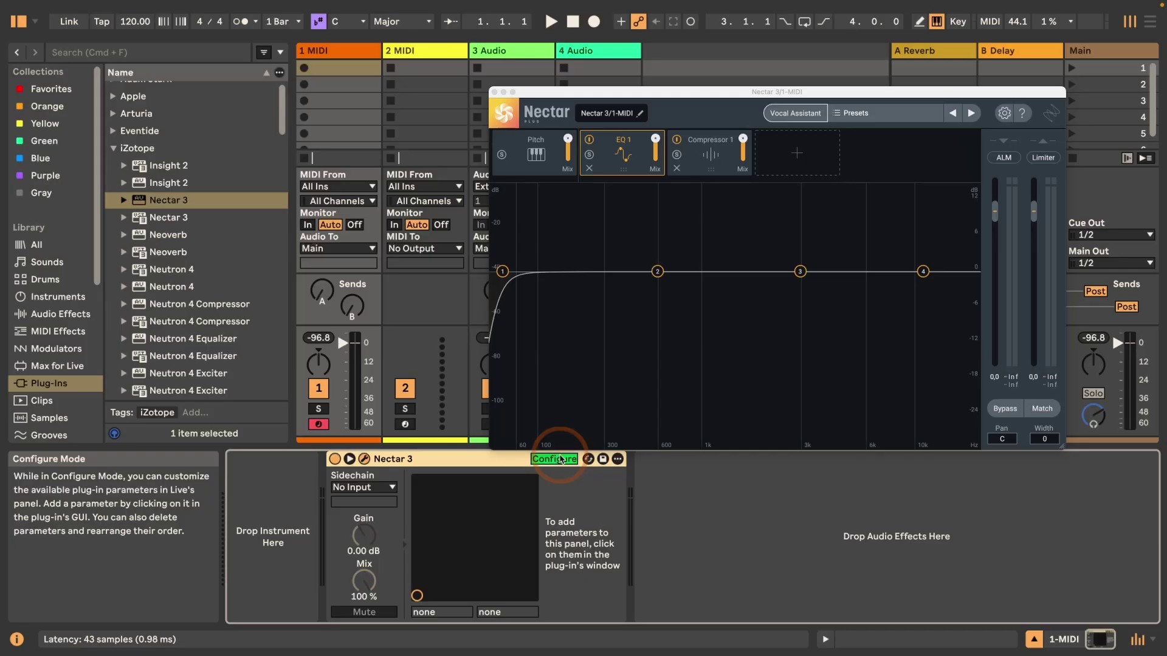
pyautogui.click(502, 272)
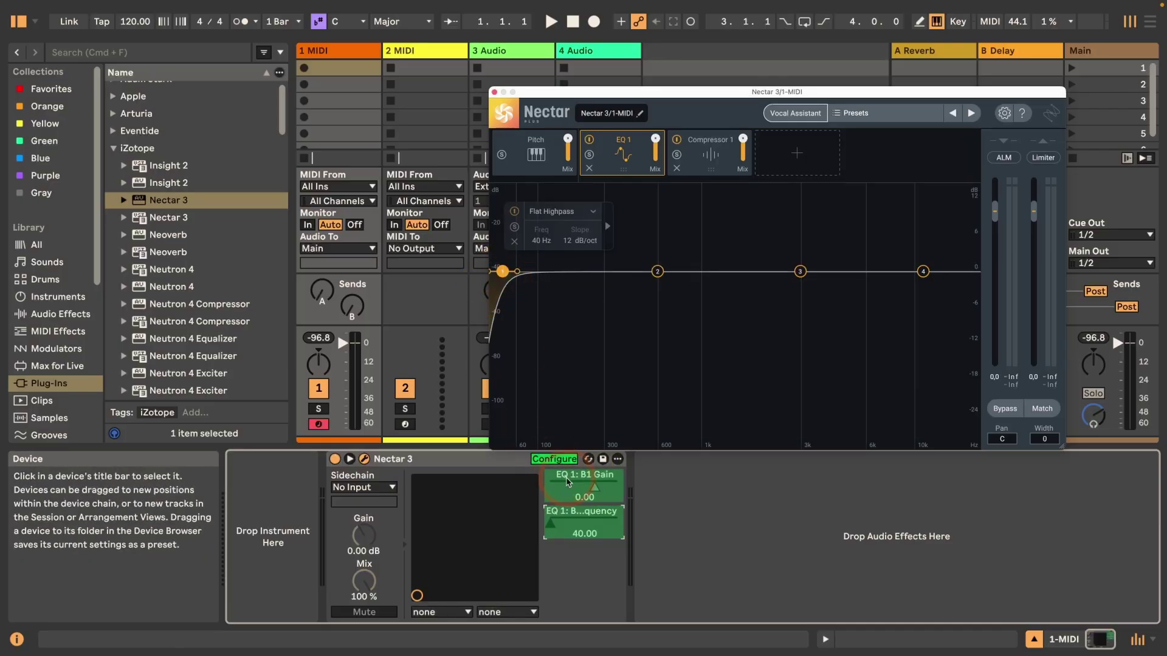
pyautogui.click(588, 513)
pyautogui.click(588, 490)
pyautogui.click(605, 514)
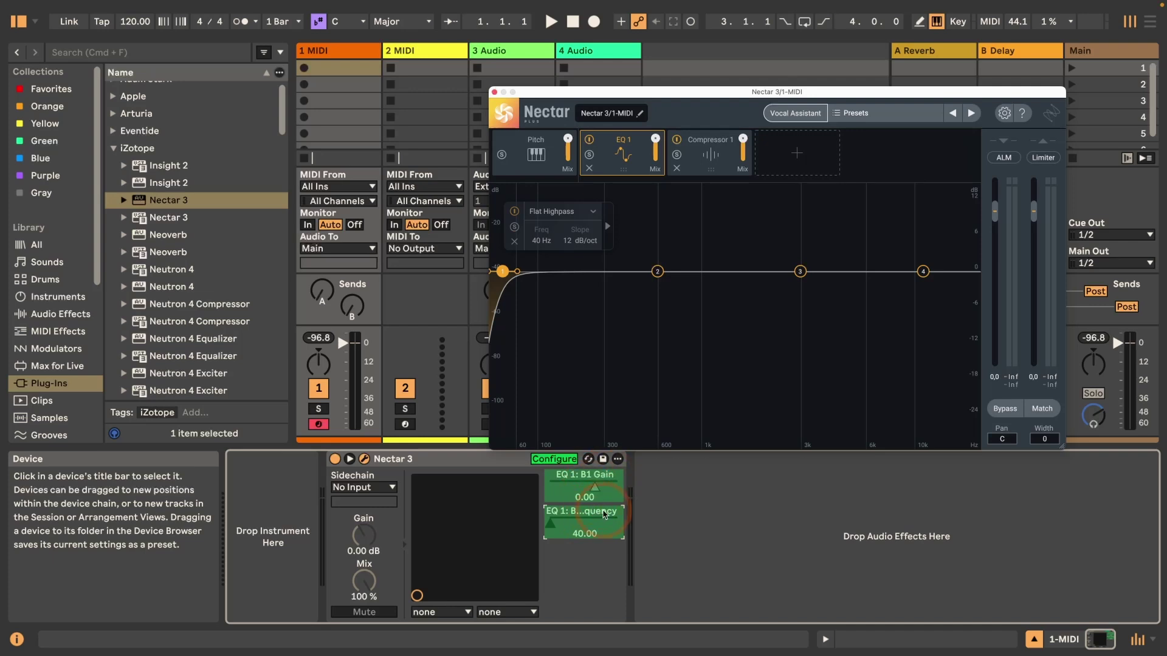
pyautogui.click(658, 271)
pyautogui.click(799, 272)
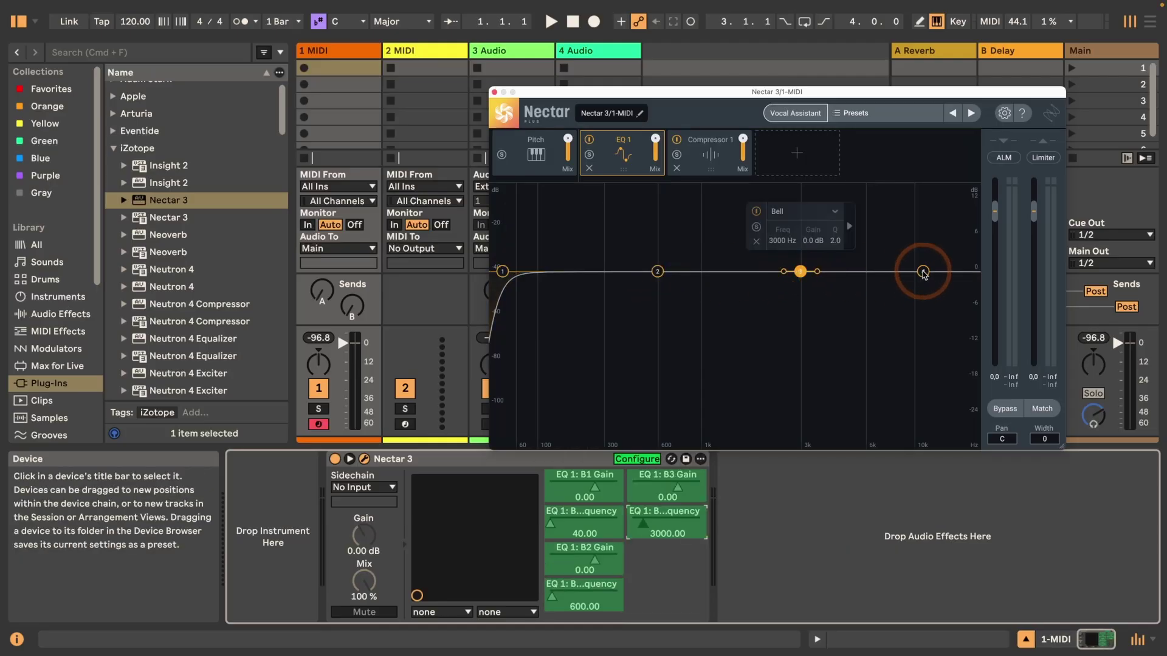
pyautogui.click(924, 272)
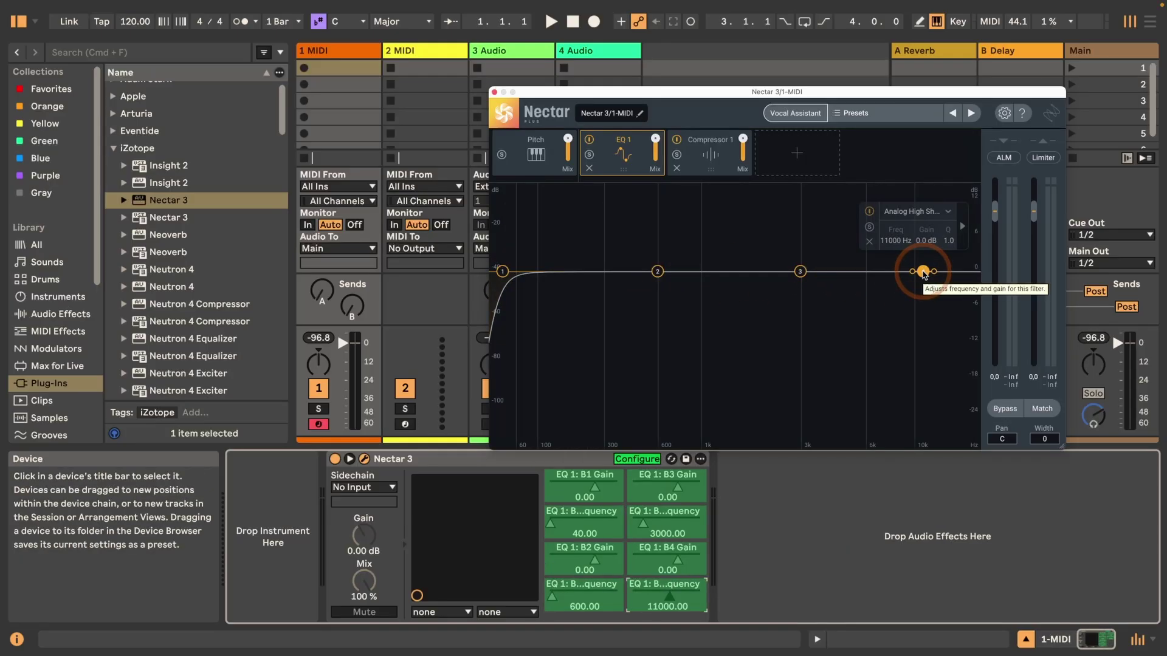
# Step: Expose Nectar's bypass, Match, output pan and width, input and output gain, and ALM and limiter bypass
pyautogui.click(1004, 409)
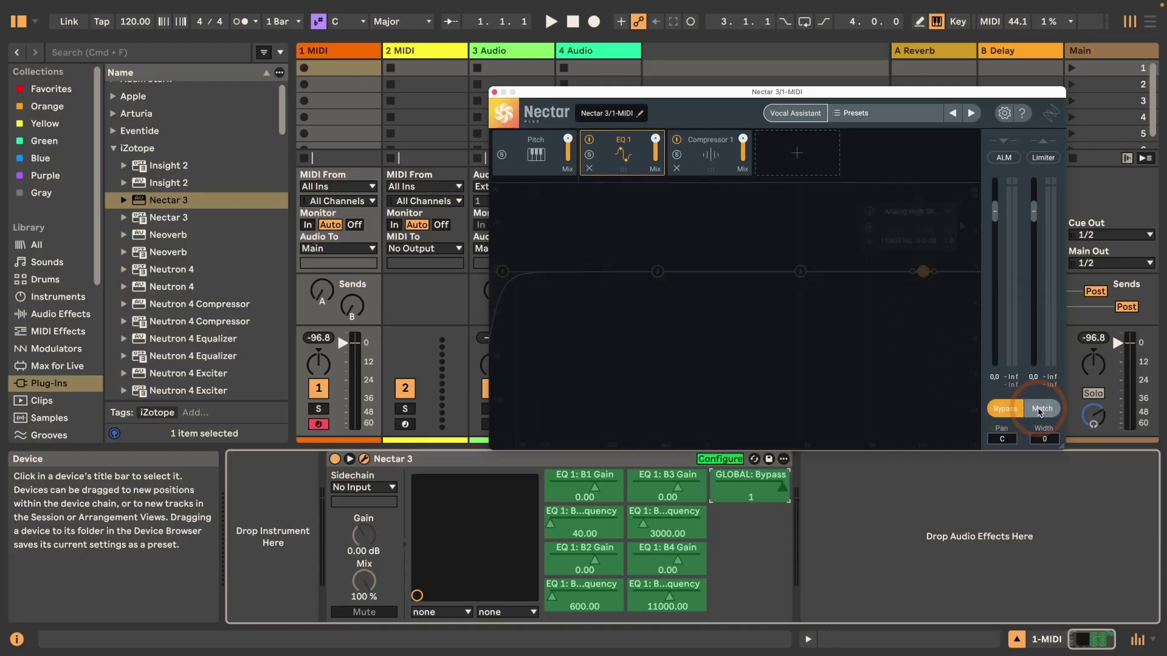
pyautogui.click(1004, 409)
pyautogui.click(1043, 408)
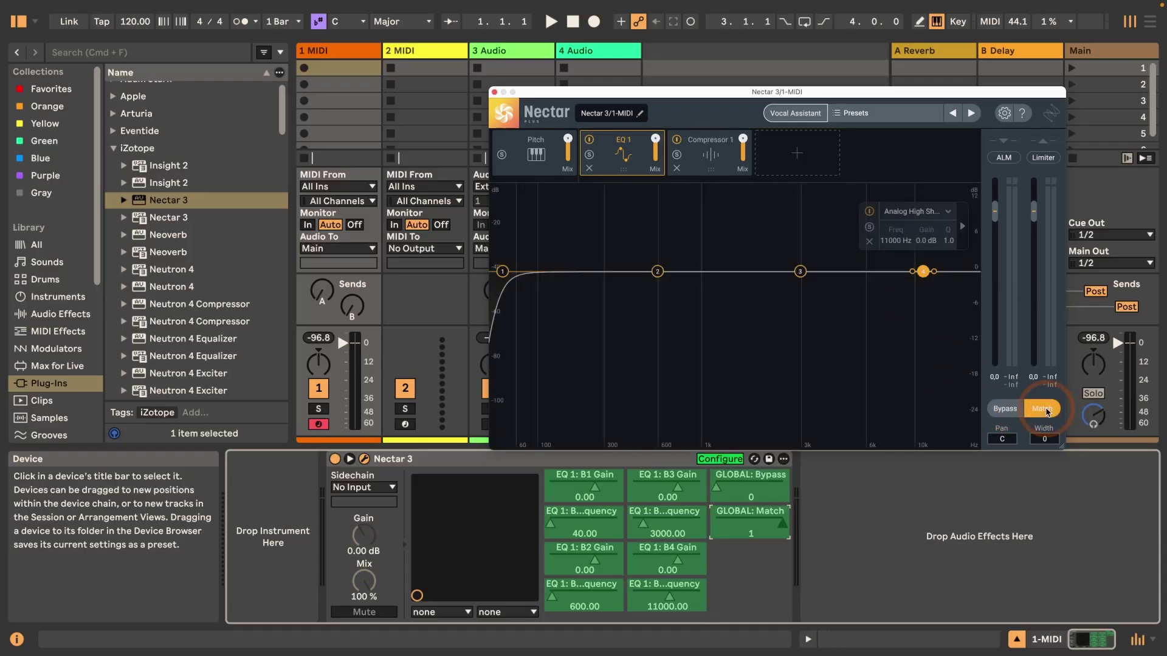
pyautogui.click(1047, 411)
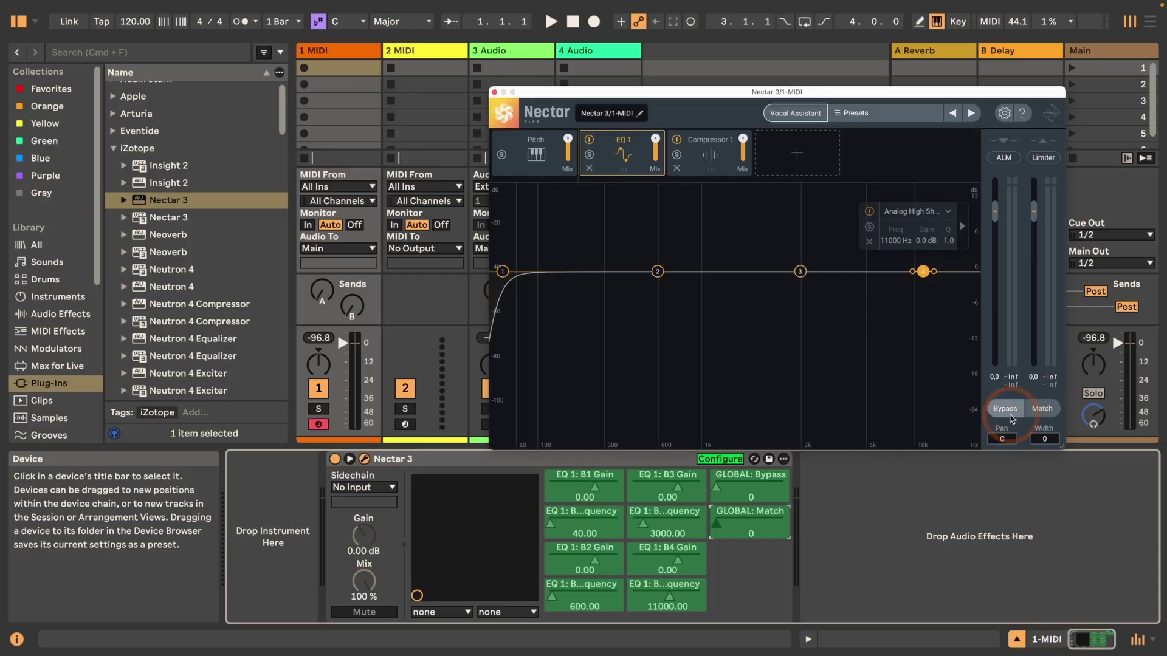
pyautogui.click(1009, 439)
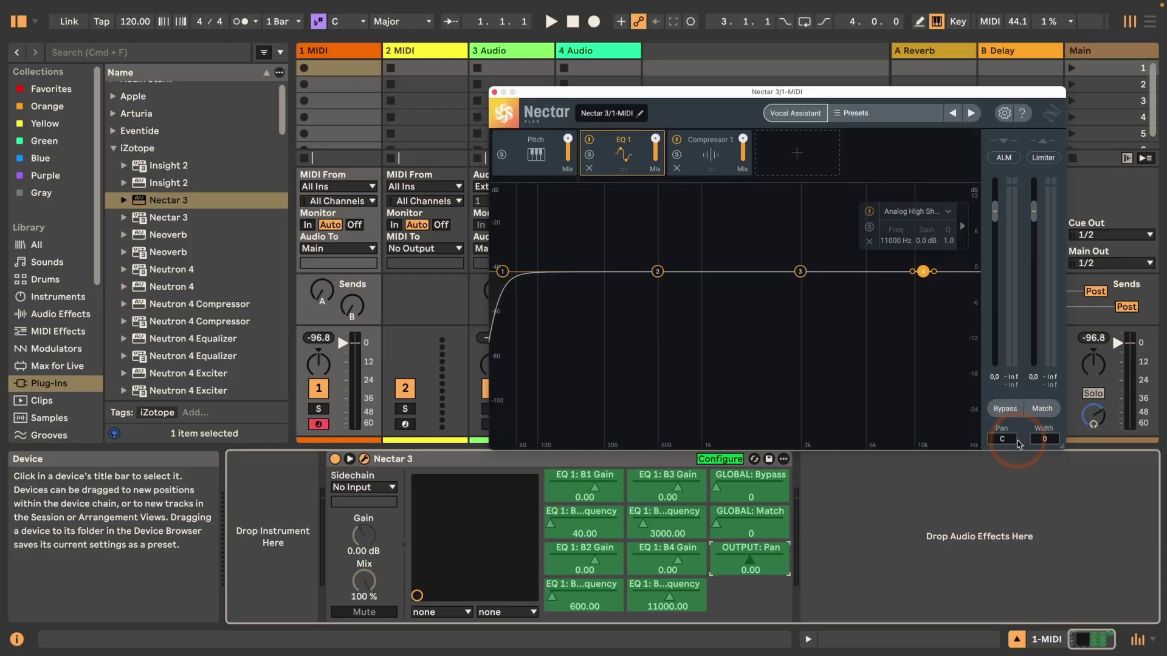
pyautogui.click(1044, 439)
pyautogui.click(988, 213)
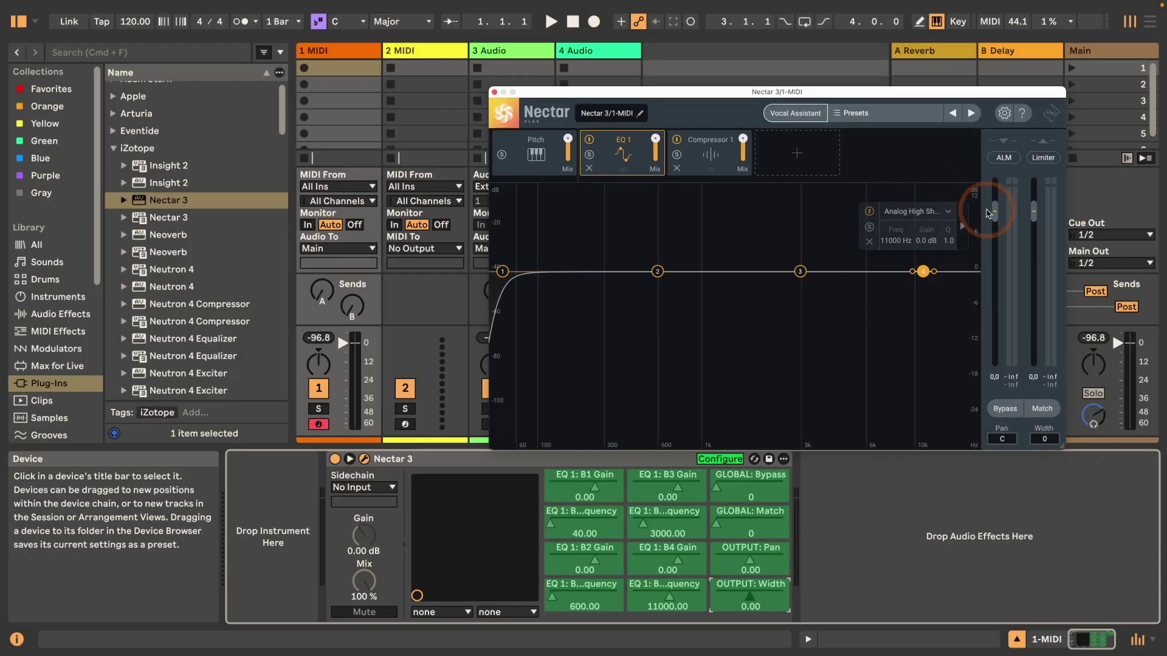
pyautogui.click(1034, 212)
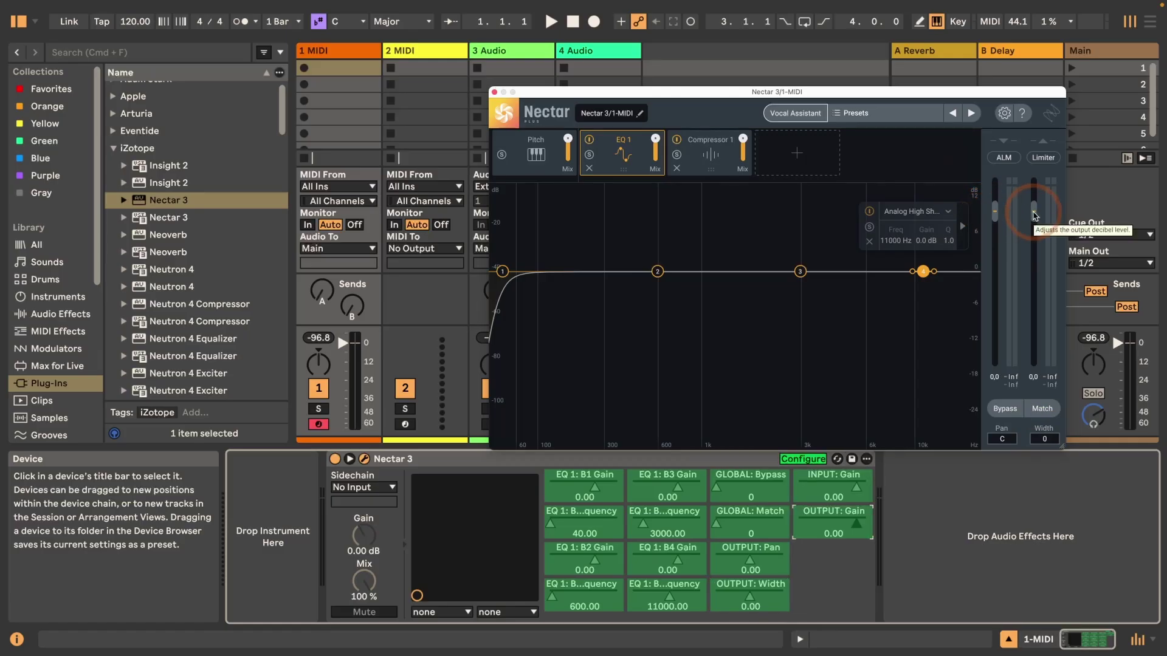
pyautogui.click(1003, 158)
pyautogui.click(1042, 159)
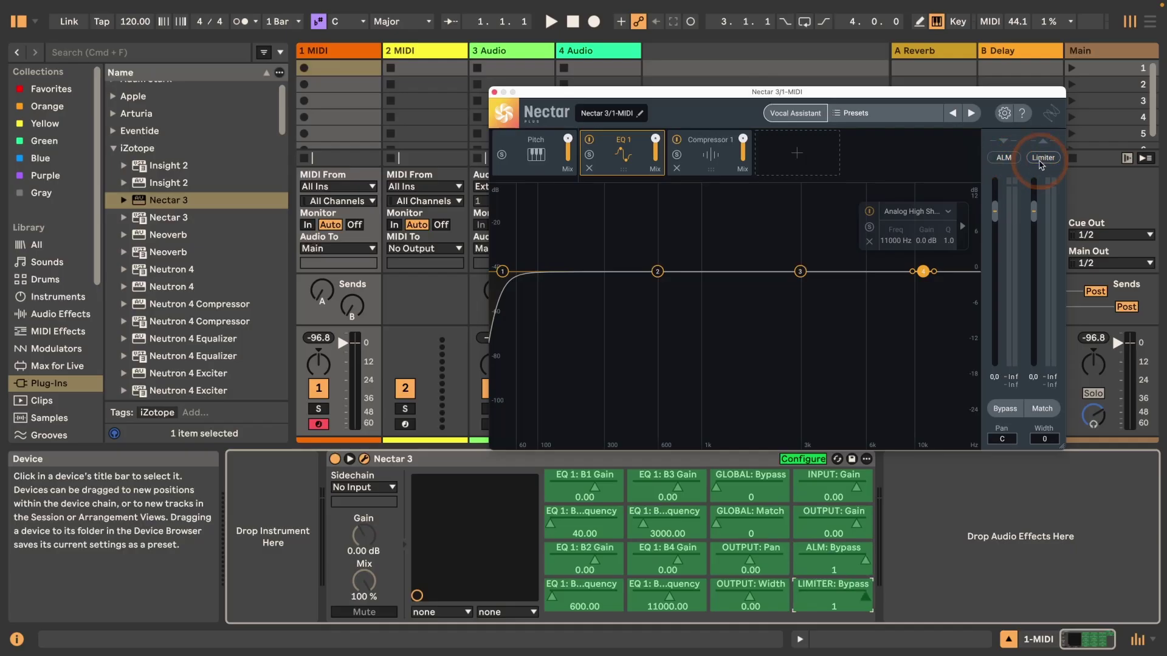
# Step: Expose Compressor 1's ratio, attack, release, makeup gain and Peak/RMS detection setting
pyautogui.click(514, 167)
pyautogui.click(632, 159)
pyautogui.click(709, 148)
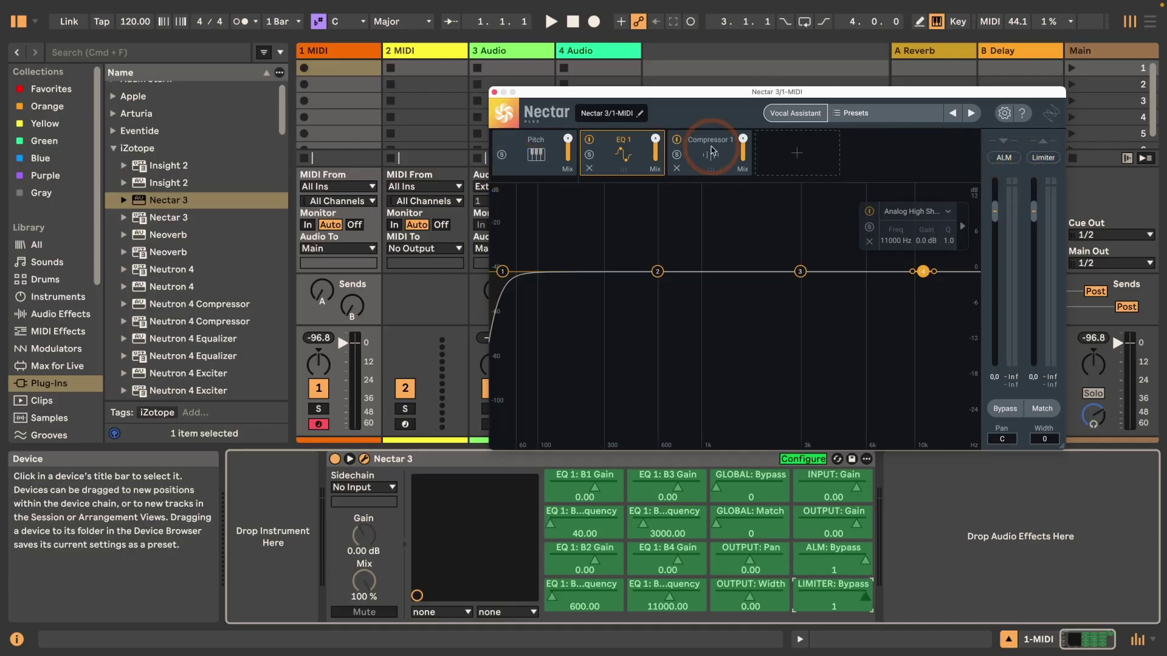
pyautogui.click(669, 261)
pyautogui.click(719, 263)
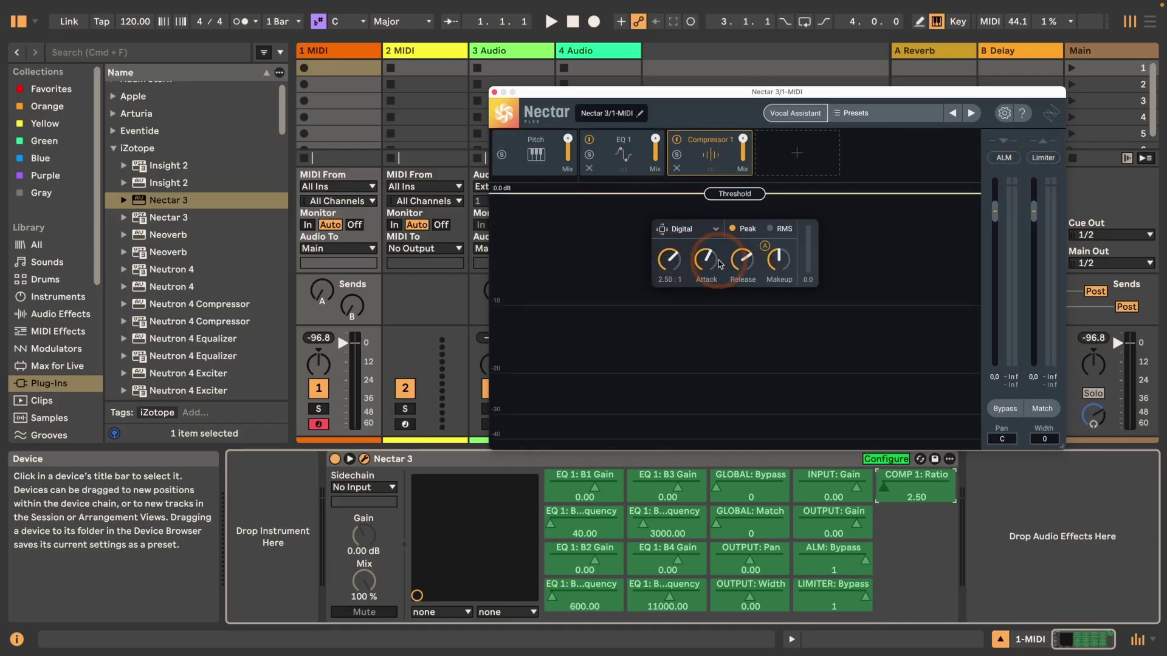
pyautogui.click(742, 260)
pyautogui.click(778, 261)
pyautogui.click(782, 230)
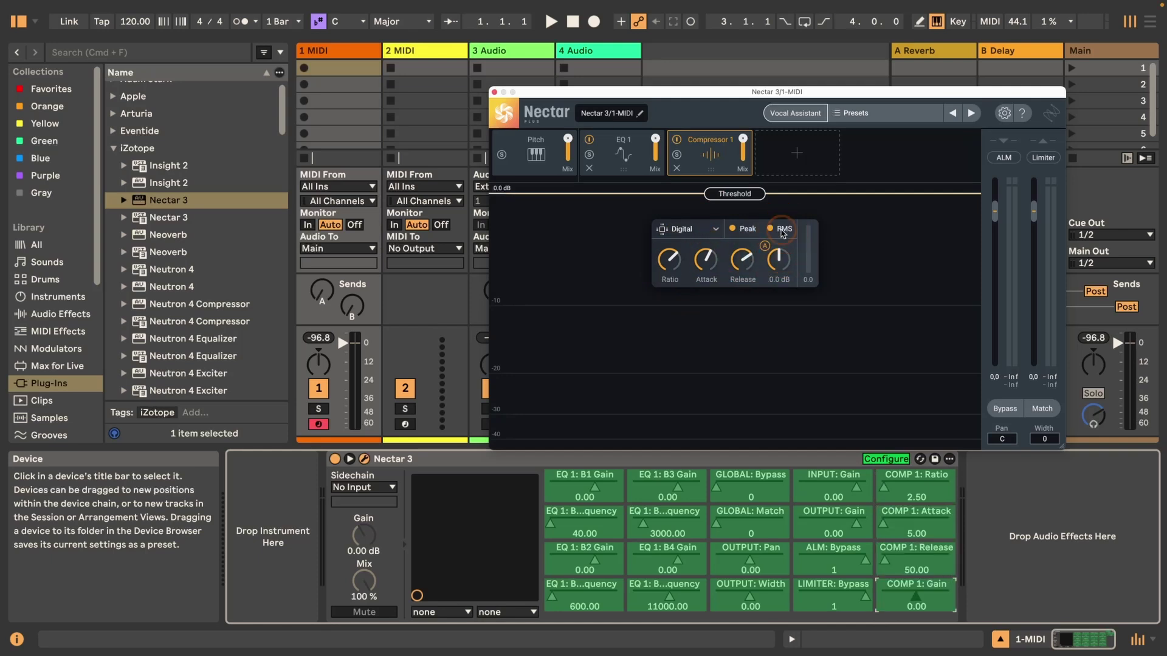
pyautogui.click(734, 229)
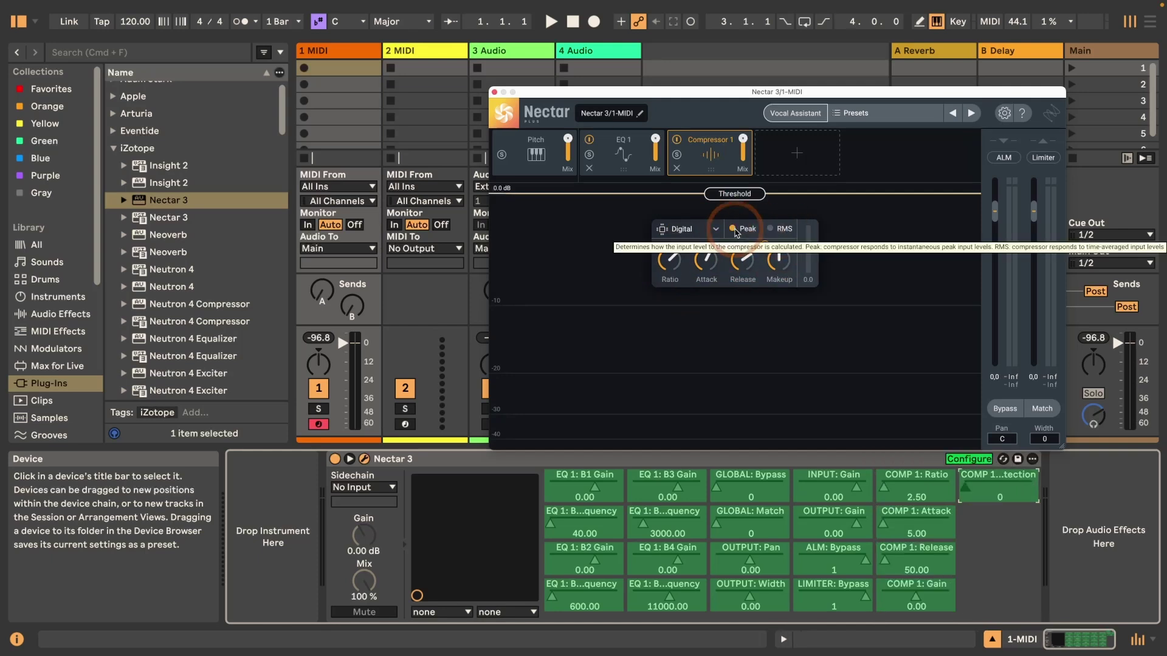
# Step: In the Pitch module, auto-detect the key, keep root C, and expose the 0.0 st semitone offset
pyautogui.click(544, 156)
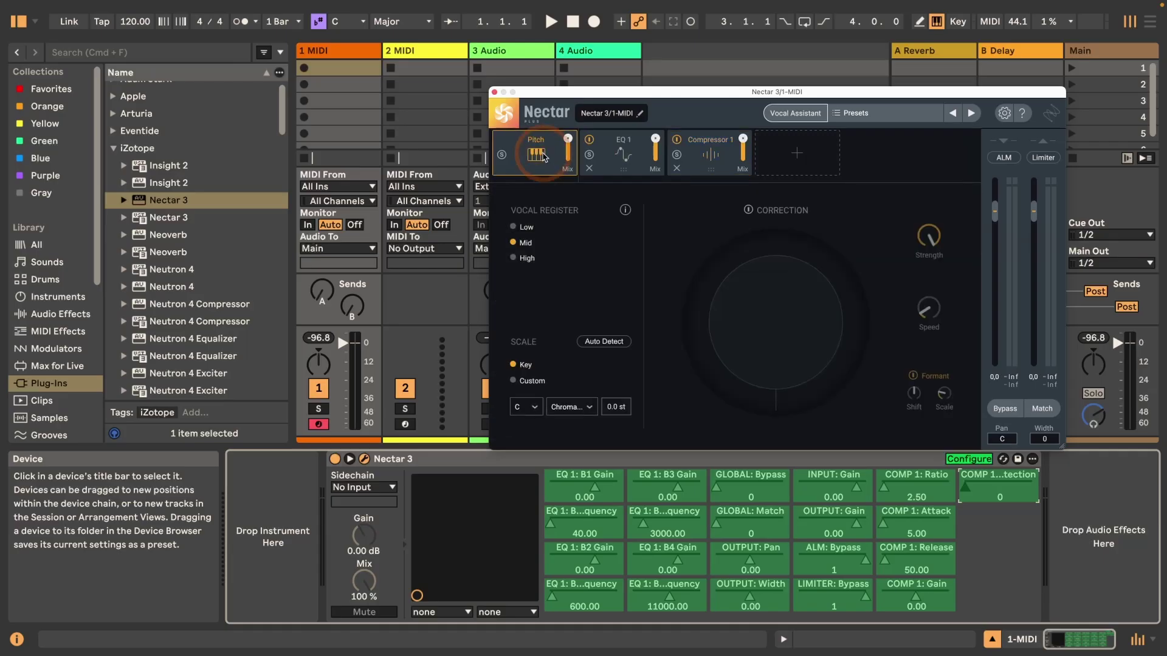
pyautogui.click(513, 226)
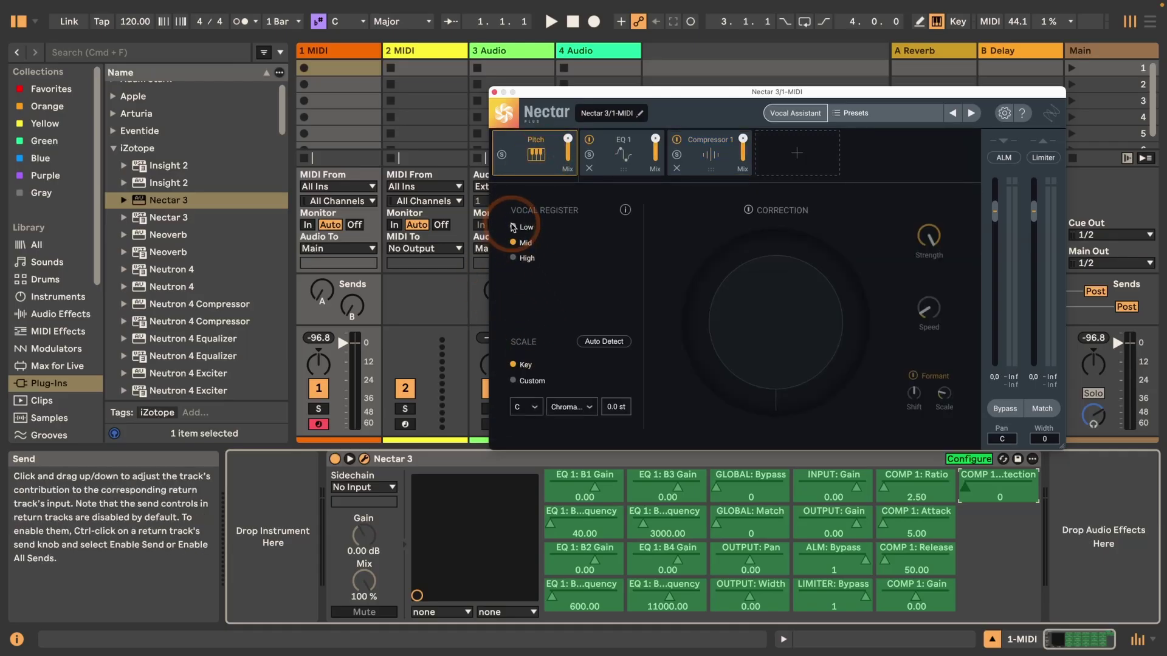
pyautogui.click(527, 371)
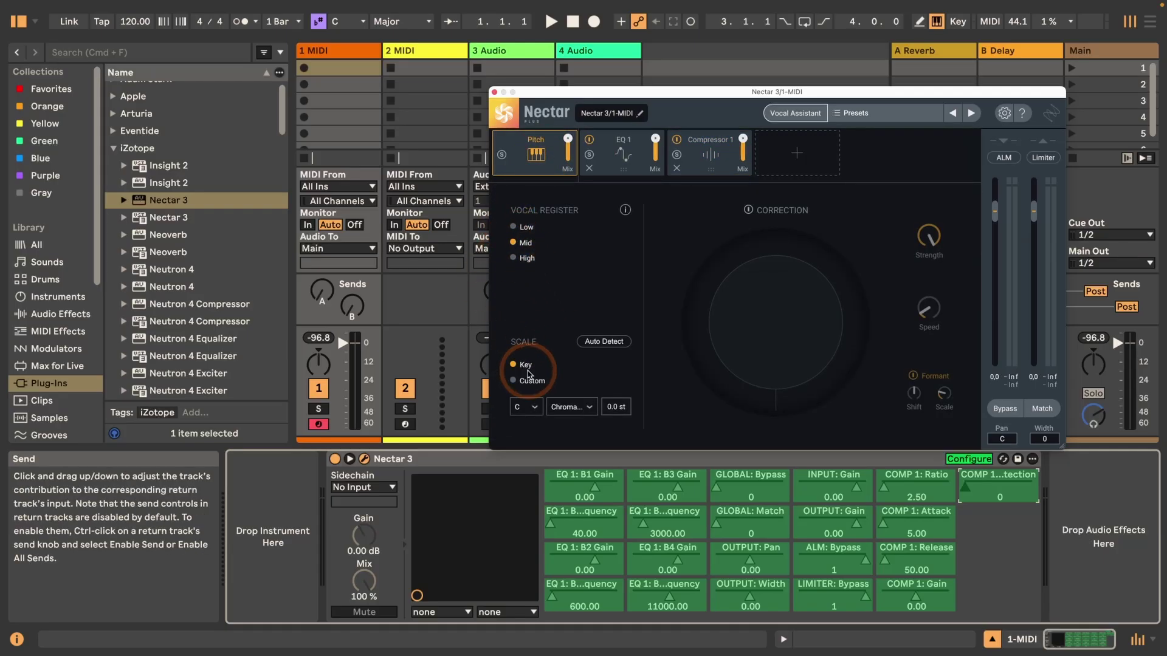
pyautogui.click(599, 342)
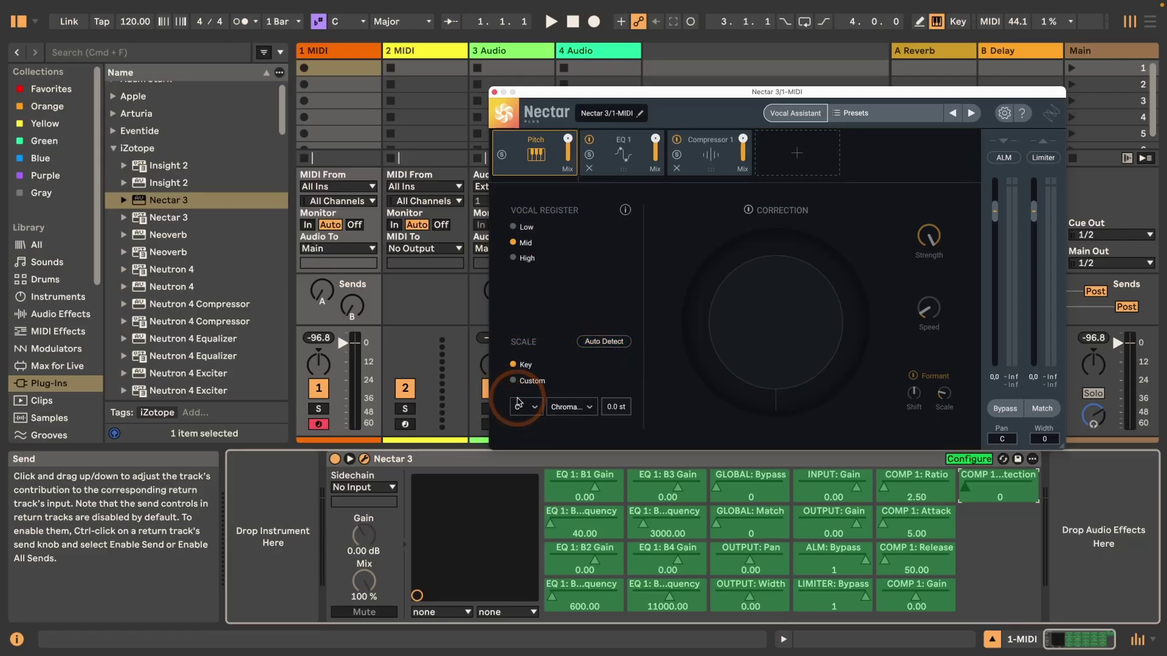
pyautogui.click(527, 410)
pyautogui.click(528, 413)
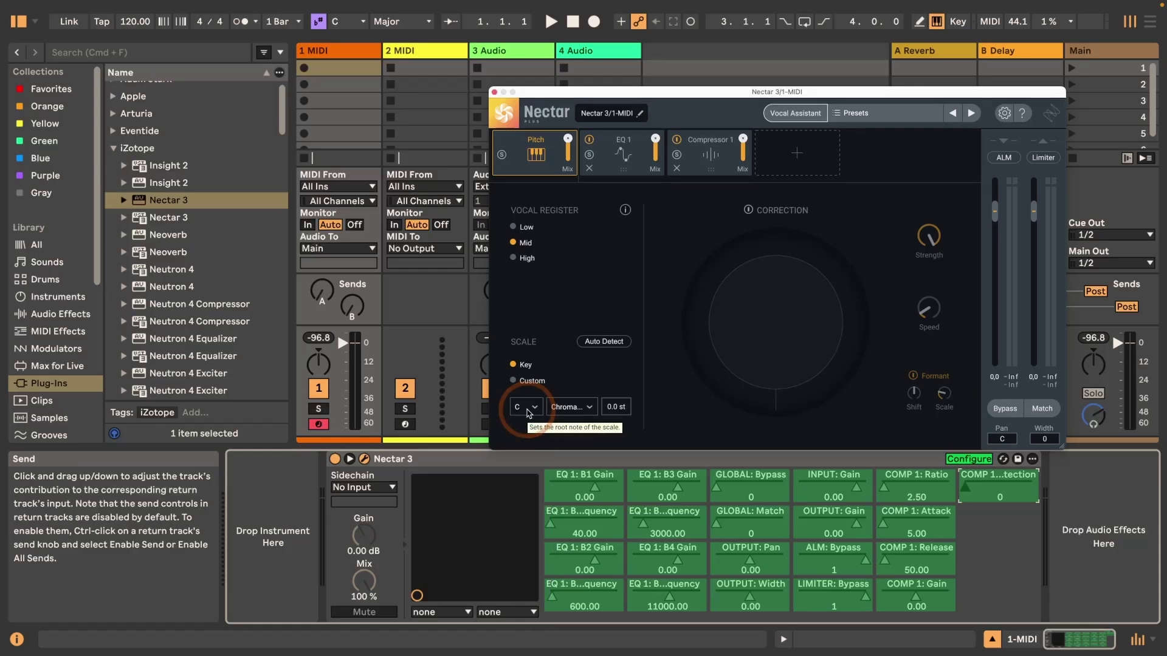
pyautogui.click(619, 407)
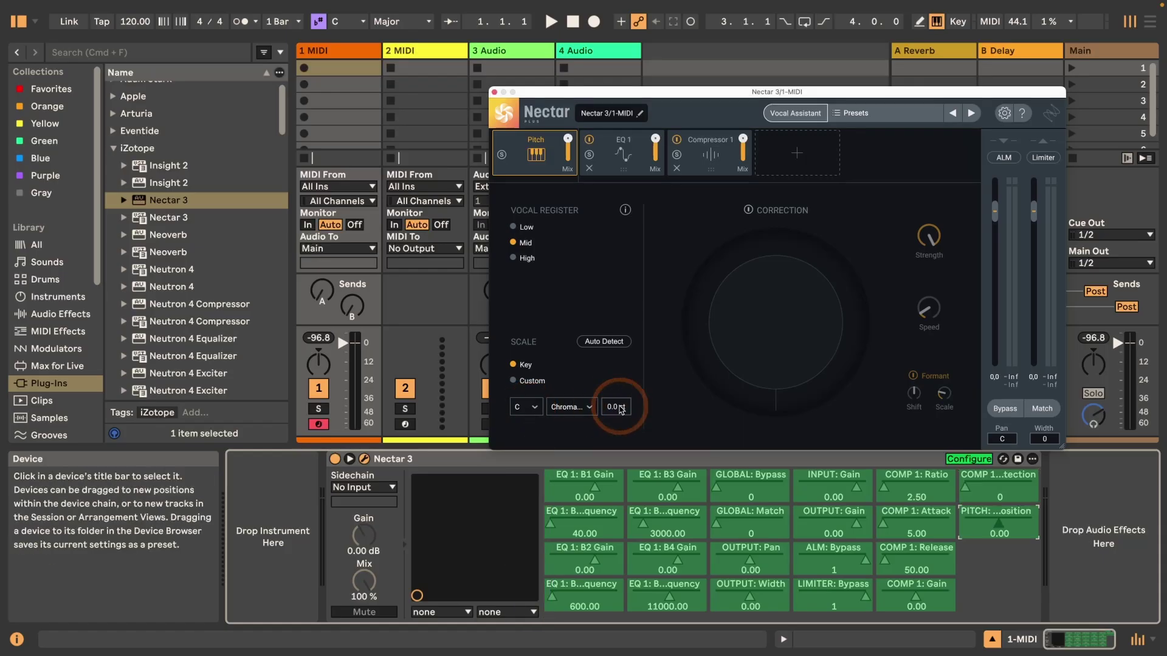
pyautogui.click(747, 193)
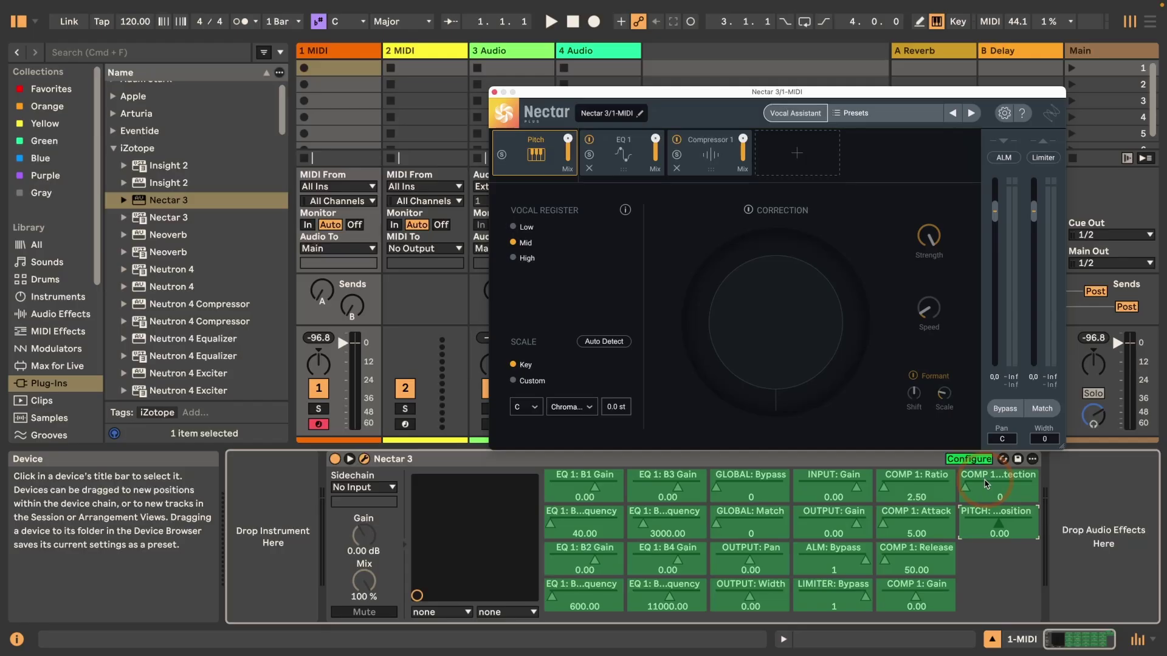
pyautogui.click(513, 462)
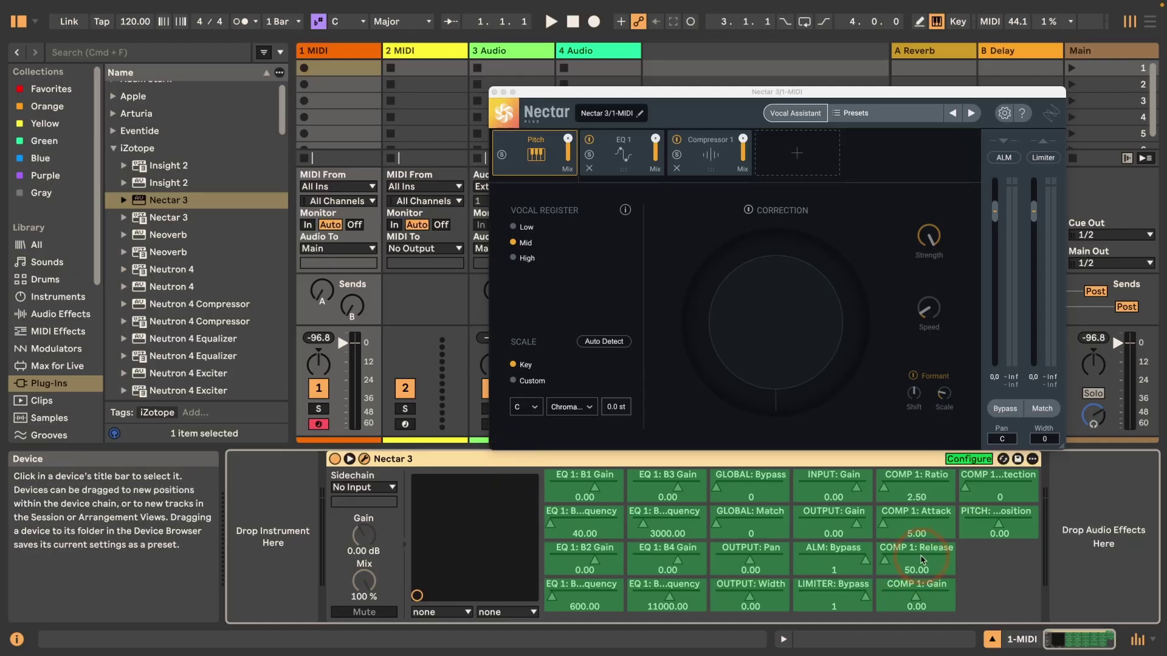
# Step: Move INPUT: Gain into the first slot and reposition OUTPUT: Gain, then exit Configure
pyautogui.click(834, 480)
pyautogui.moveTo(834, 480); pyautogui.dragTo(564, 486)
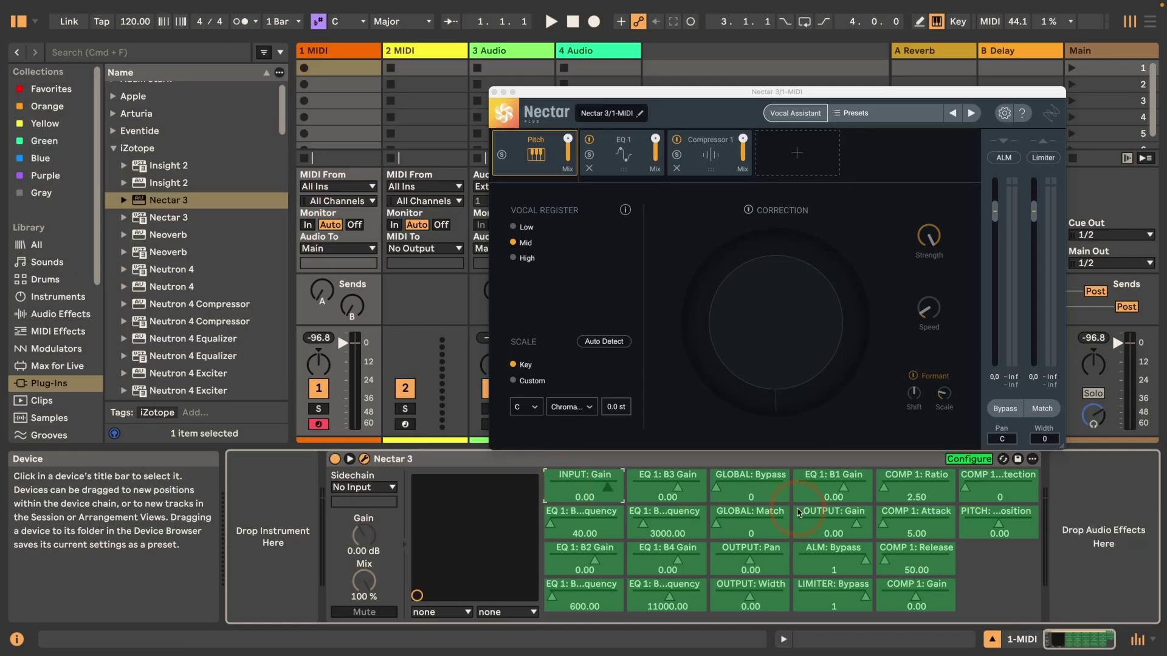
pyautogui.moveTo(821, 514); pyautogui.dragTo(1011, 589)
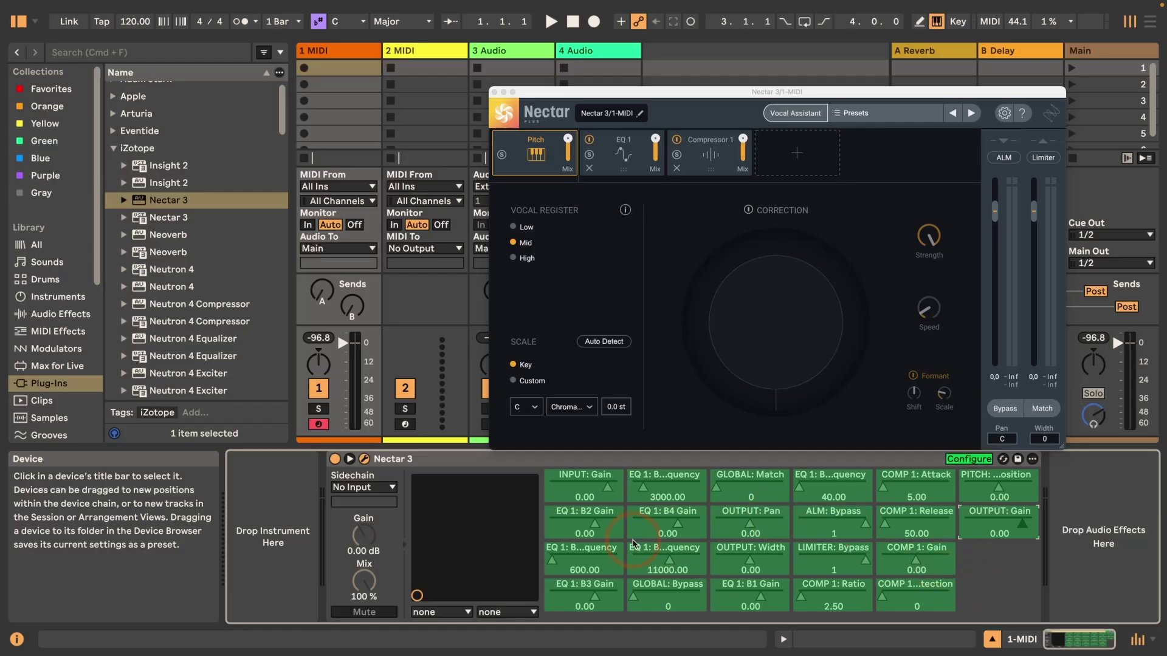
pyautogui.click(968, 460)
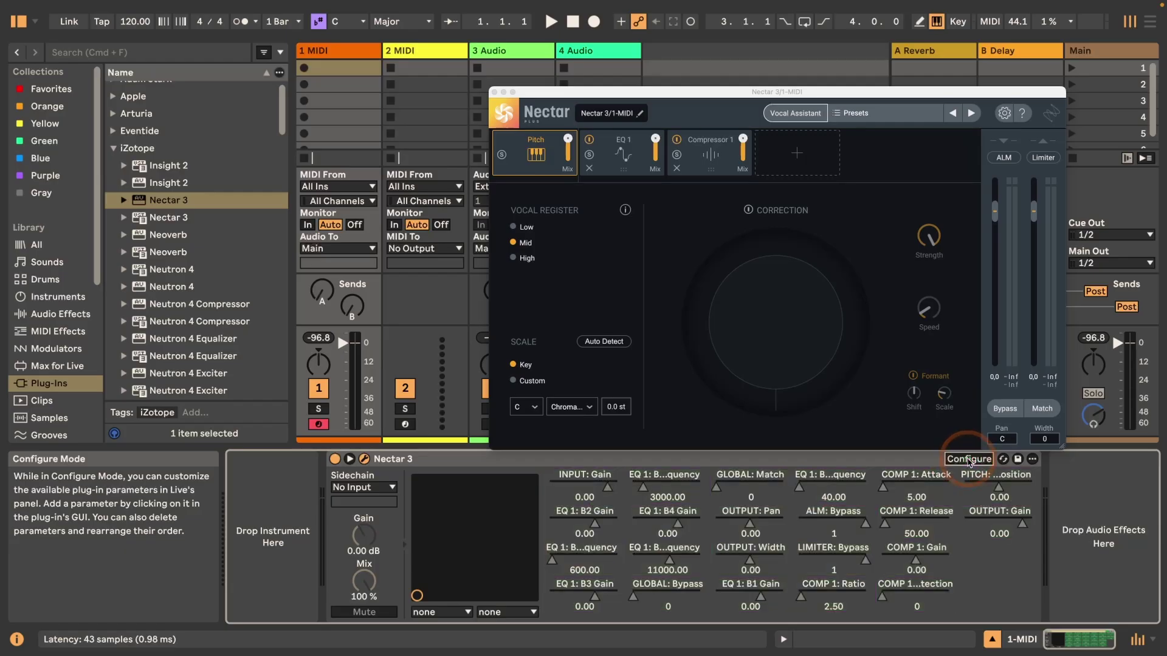
# Step: Save Nectar 3's parameter layout as its Default Configuration
pyautogui.rightClick(900, 464)
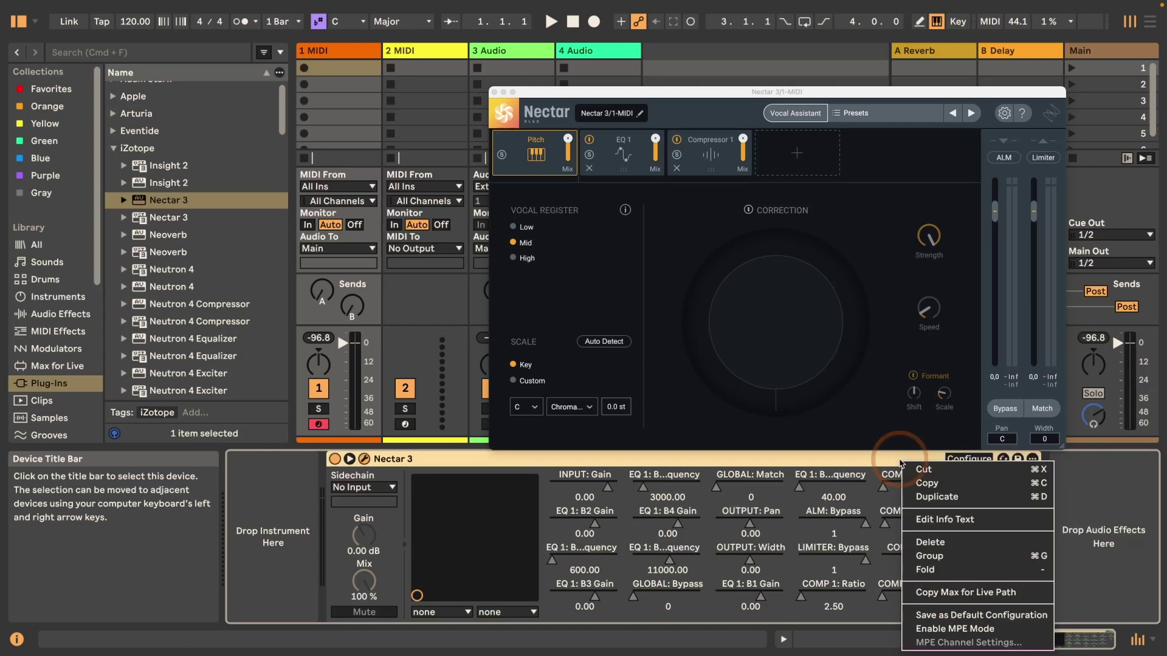
pyautogui.click(959, 619)
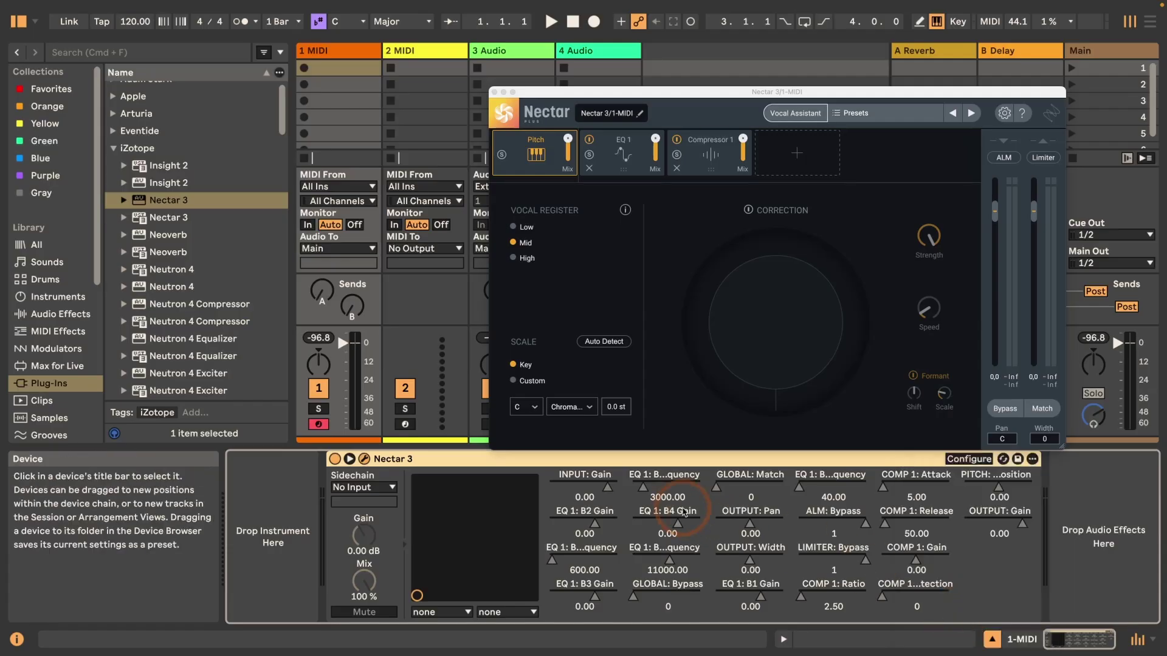
pyautogui.click(677, 461)
pyautogui.click(609, 537)
# Step: Toggle Configure on and off, then save the Default Configuration again
pyautogui.click(970, 460)
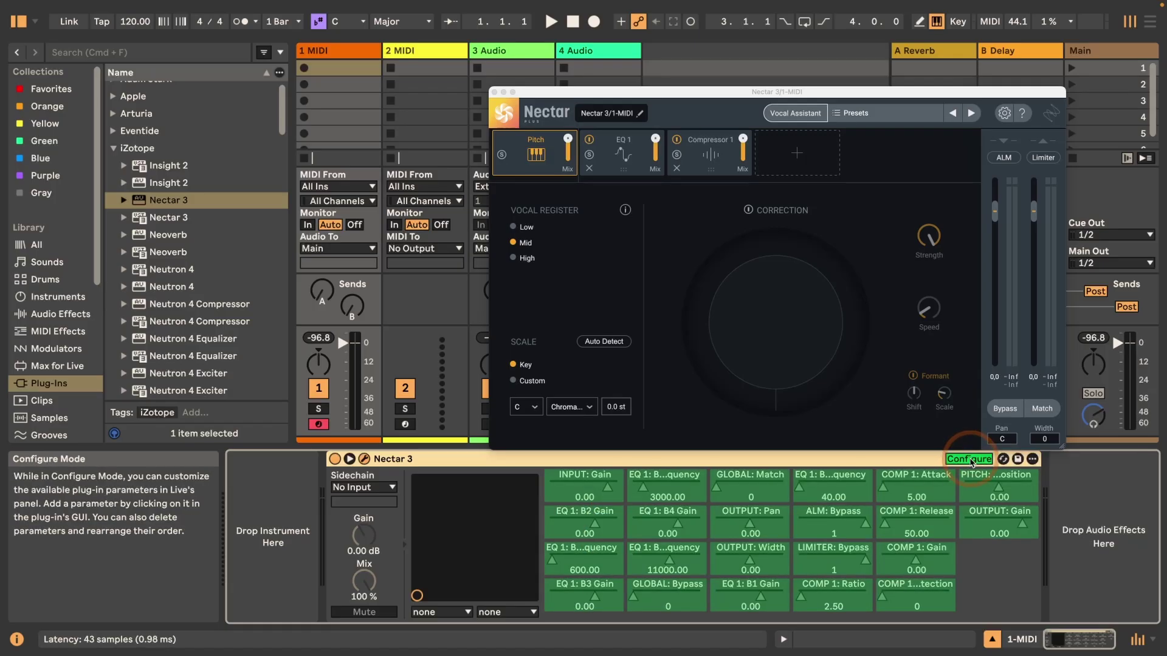
pyautogui.click(970, 460)
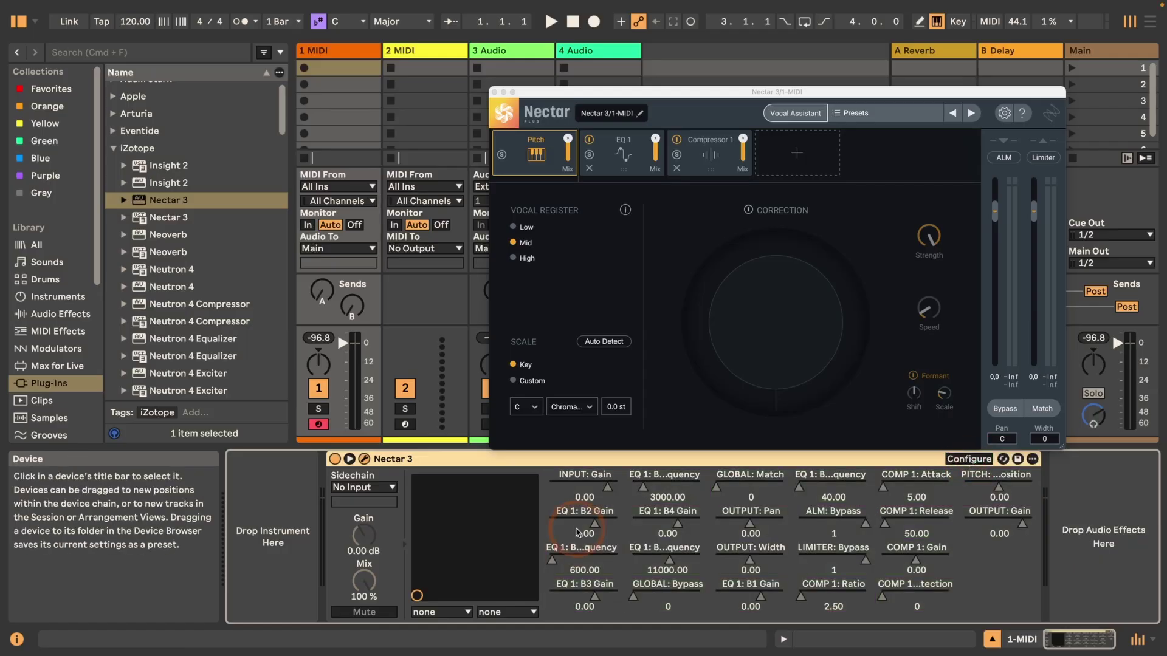
pyautogui.rightClick(909, 460)
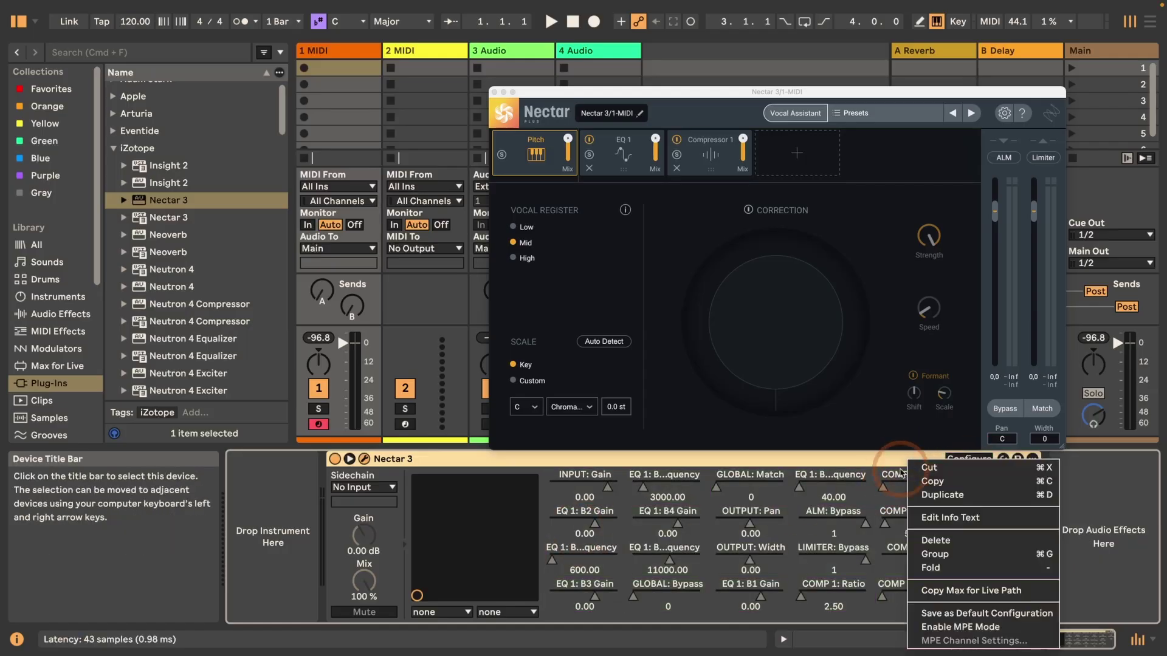
pyautogui.click(1006, 615)
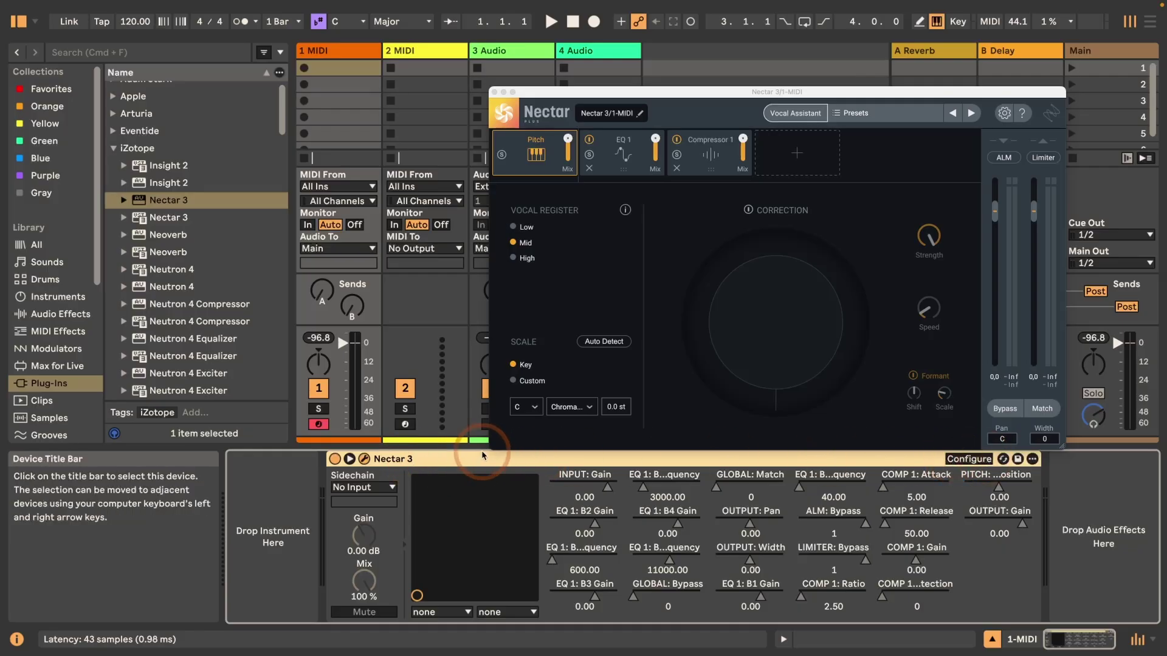
# Step: Delete Nectar 3 from the MIDI track and drag it back on from the Plug-Ins browser
pyautogui.press('BackSpace')
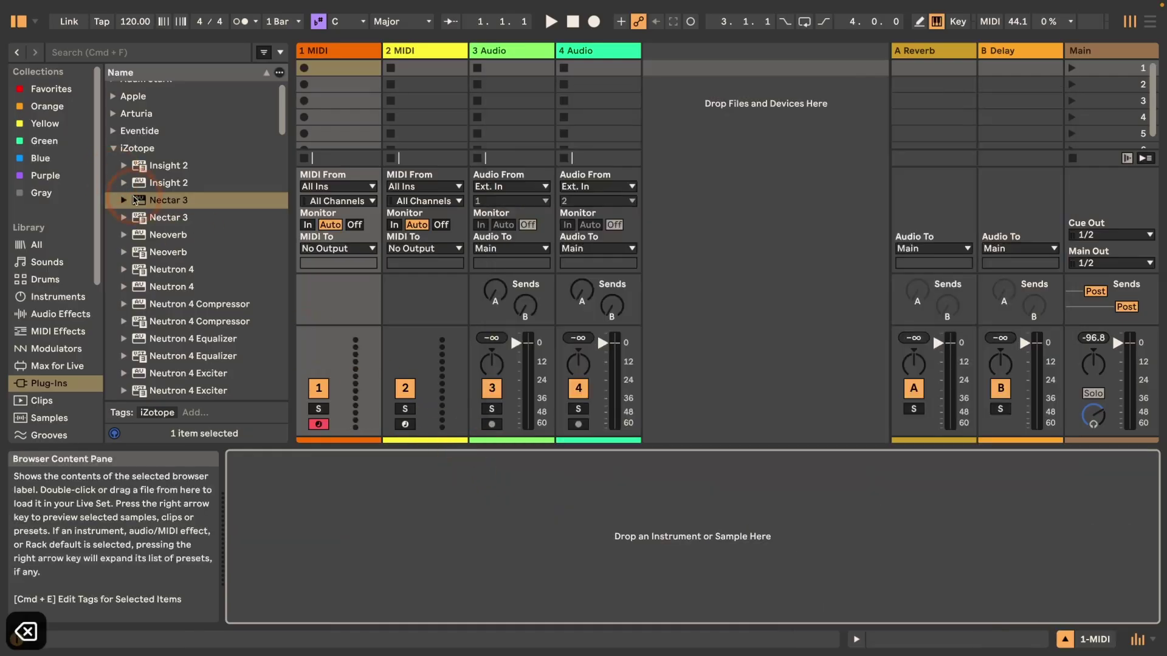
pyautogui.click(145, 201)
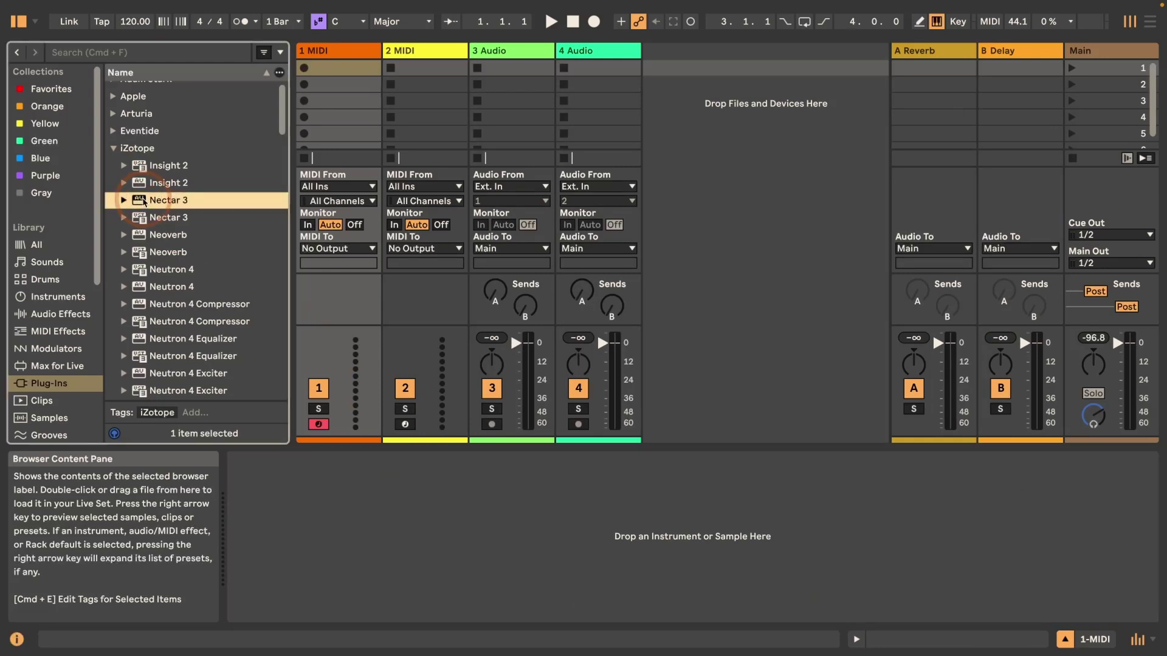
pyautogui.moveTo(144, 201); pyautogui.dragTo(401, 537)
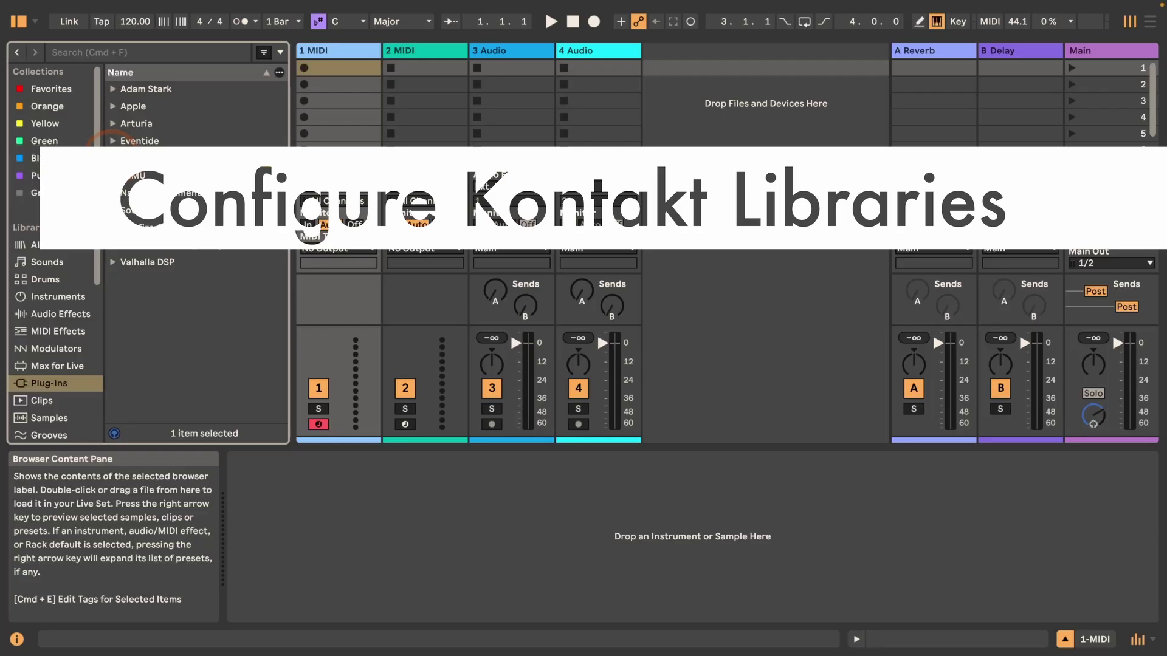
pyautogui.press('Right')
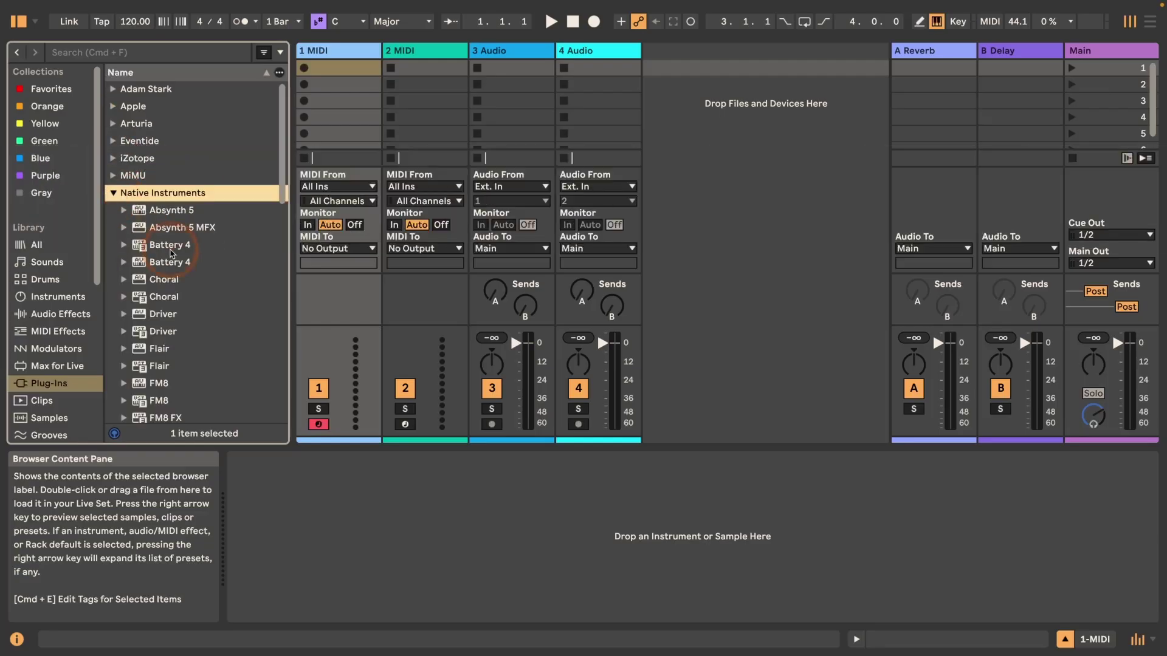
pyautogui.scroll(-1, 172, 253)
pyautogui.scroll(-10, 172, 254)
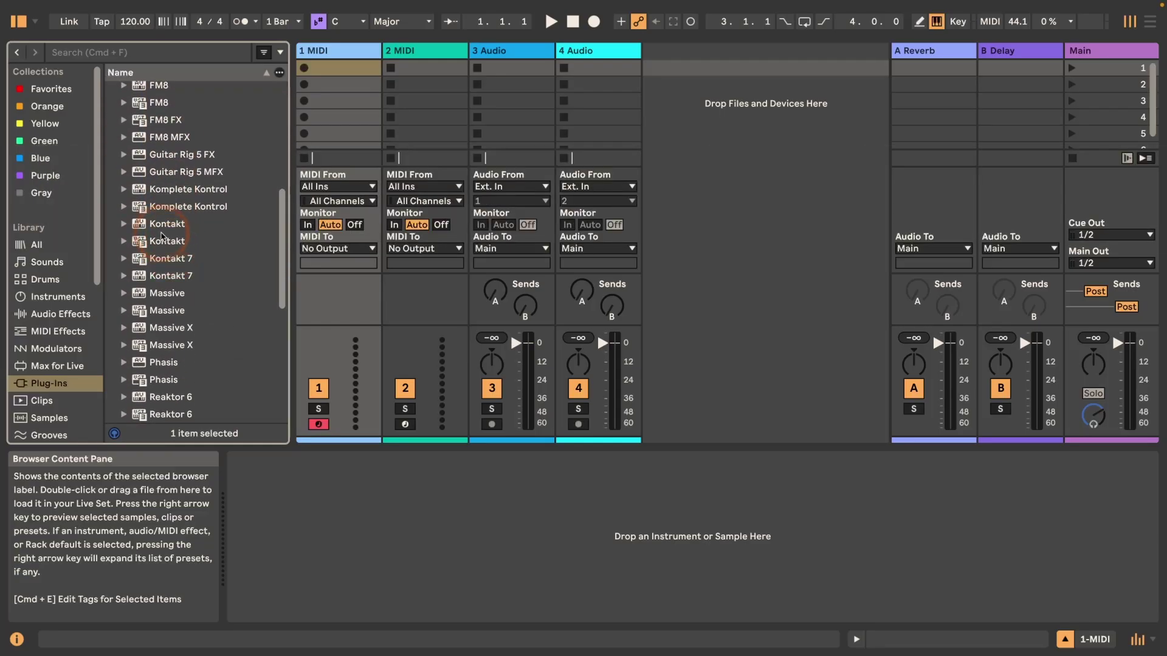
pyautogui.click(165, 240)
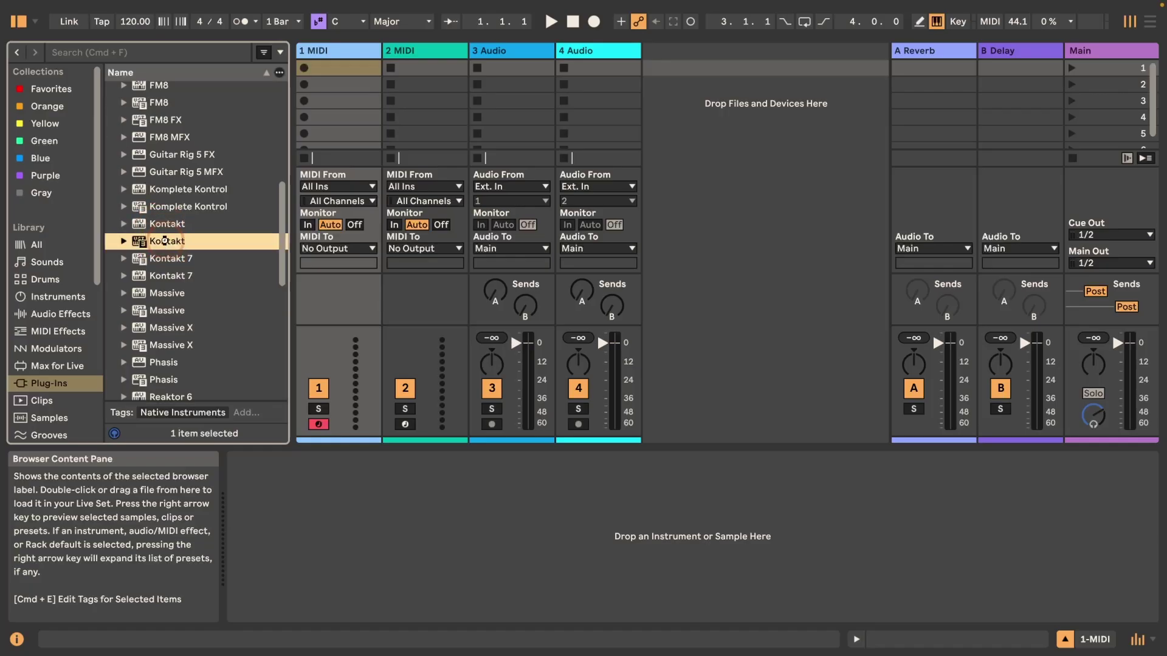
pyautogui.doubleClick(165, 241)
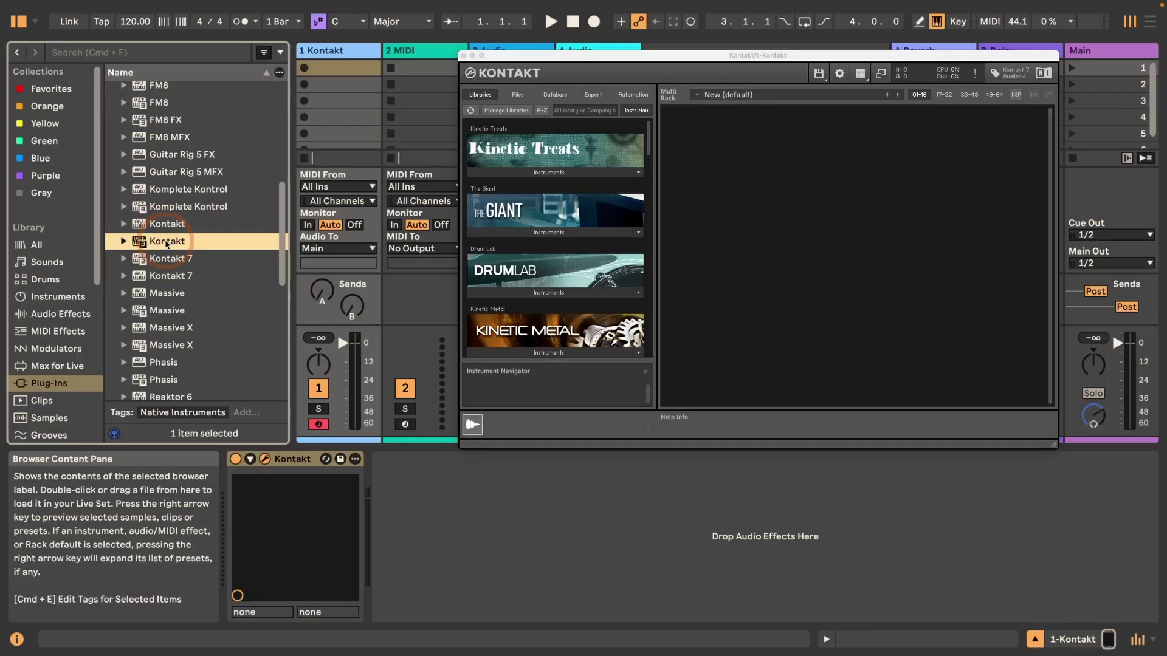
pyautogui.click(250, 459)
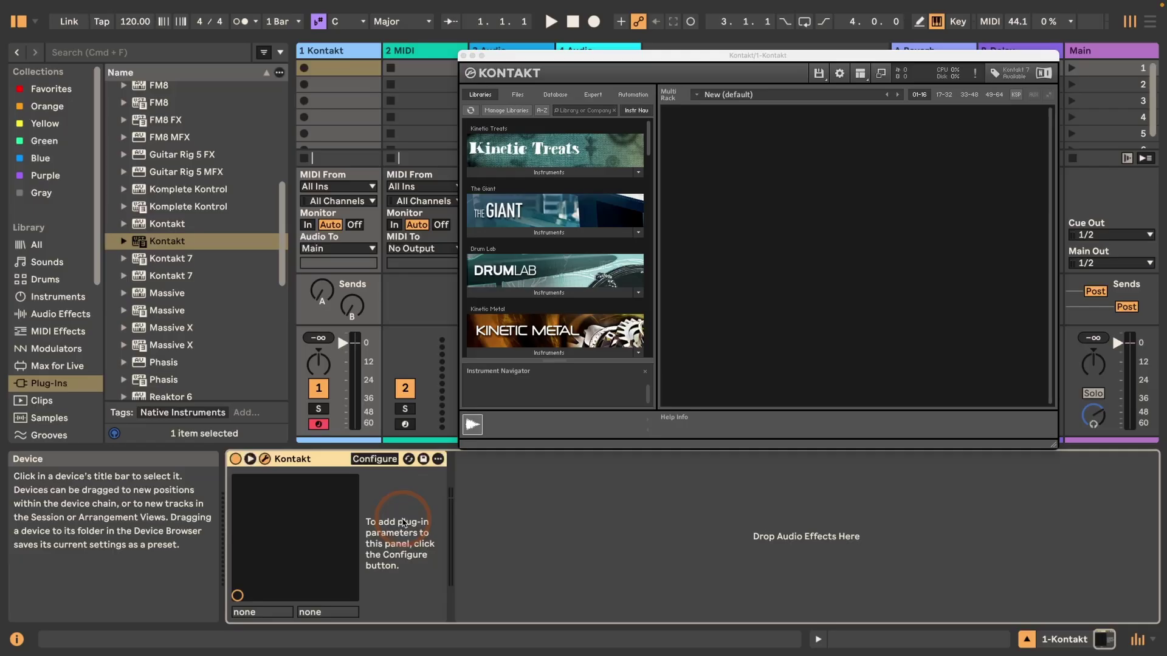
pyautogui.rightClick(336, 460)
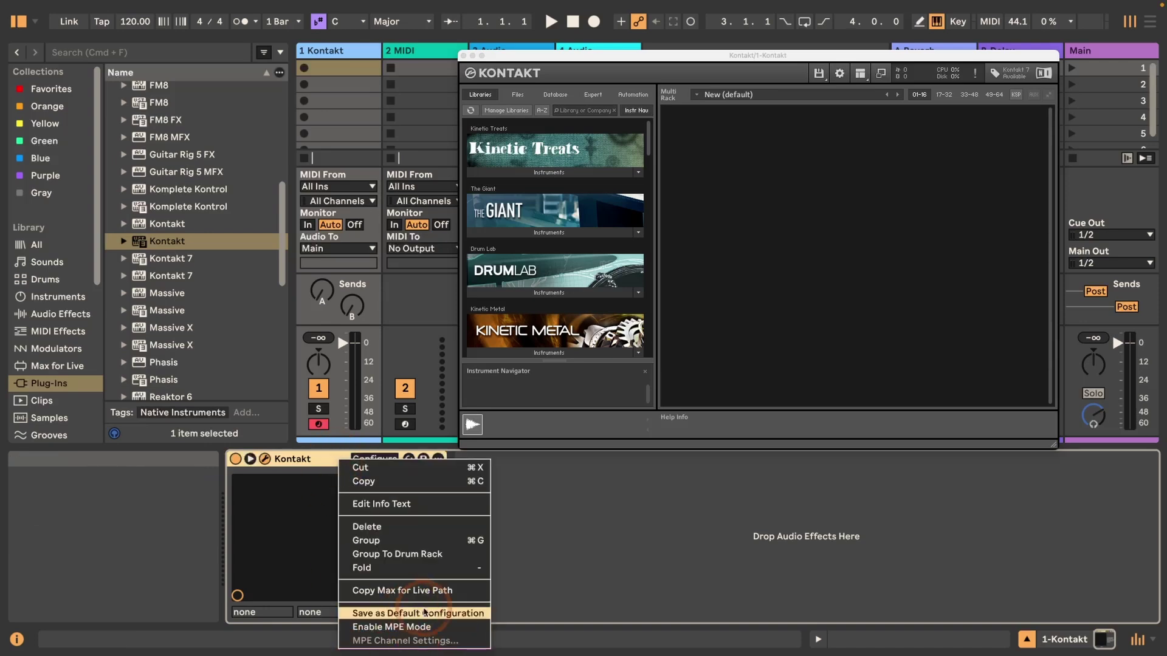
pyautogui.click(313, 460)
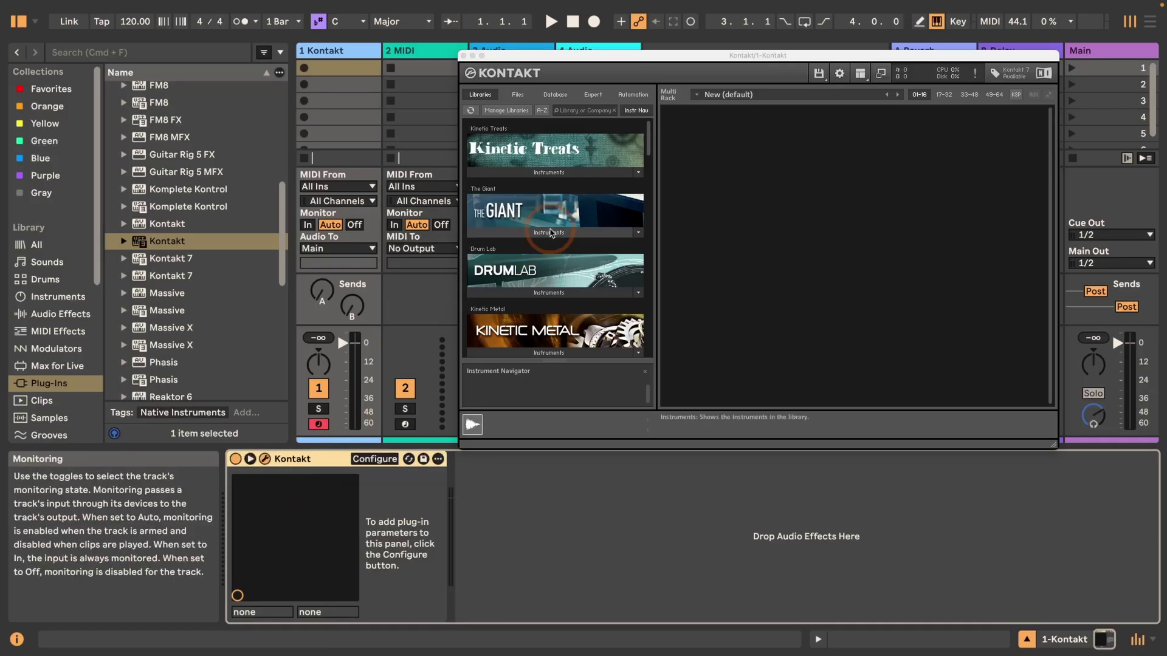
# Step: Load The Giant.nki from The Giant Instruments into Kontakt, then remove it from the rack
pyautogui.click(502, 232)
pyautogui.doubleClick(512, 259)
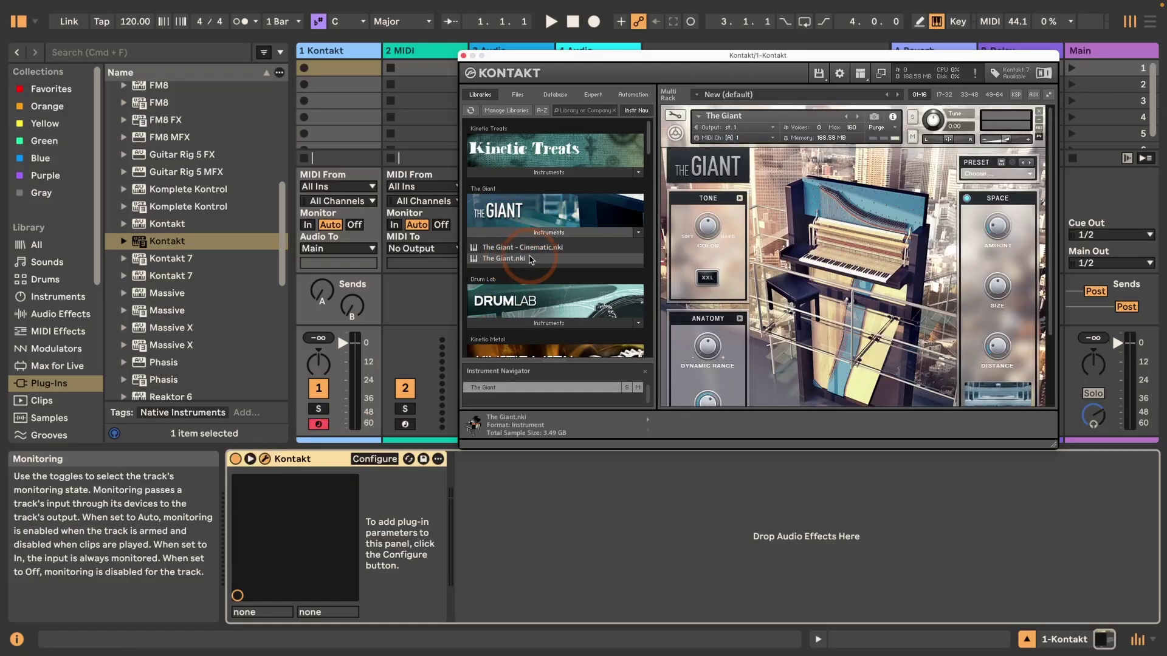
pyautogui.scroll(-3, 705, 333)
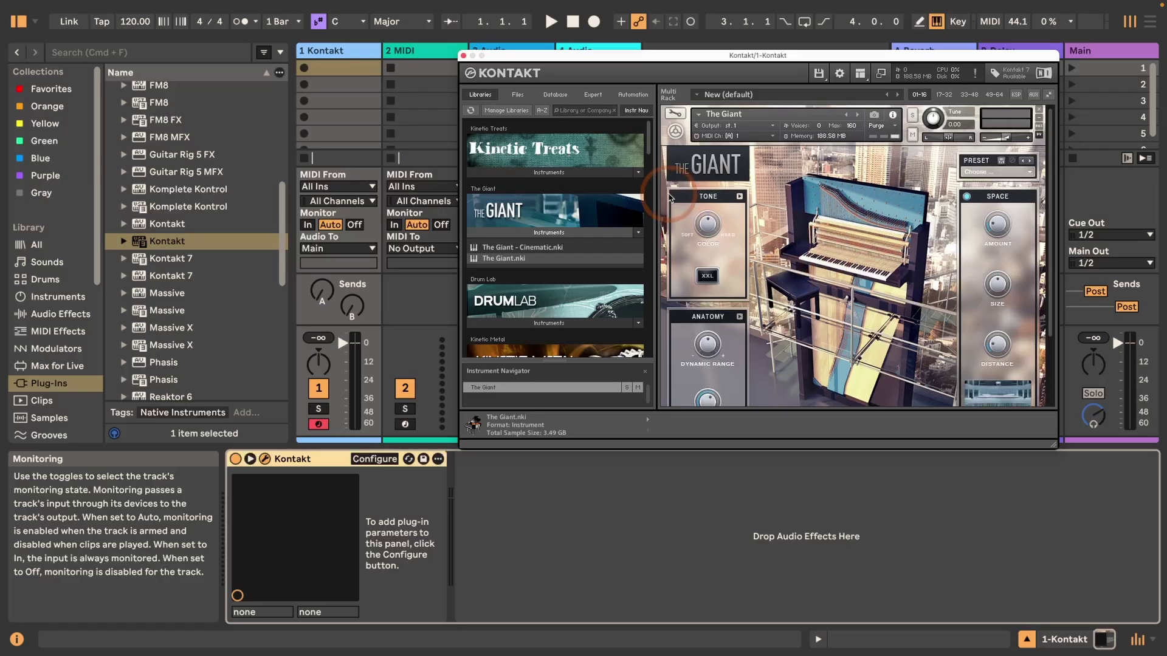
pyautogui.scroll(3, 718, 334)
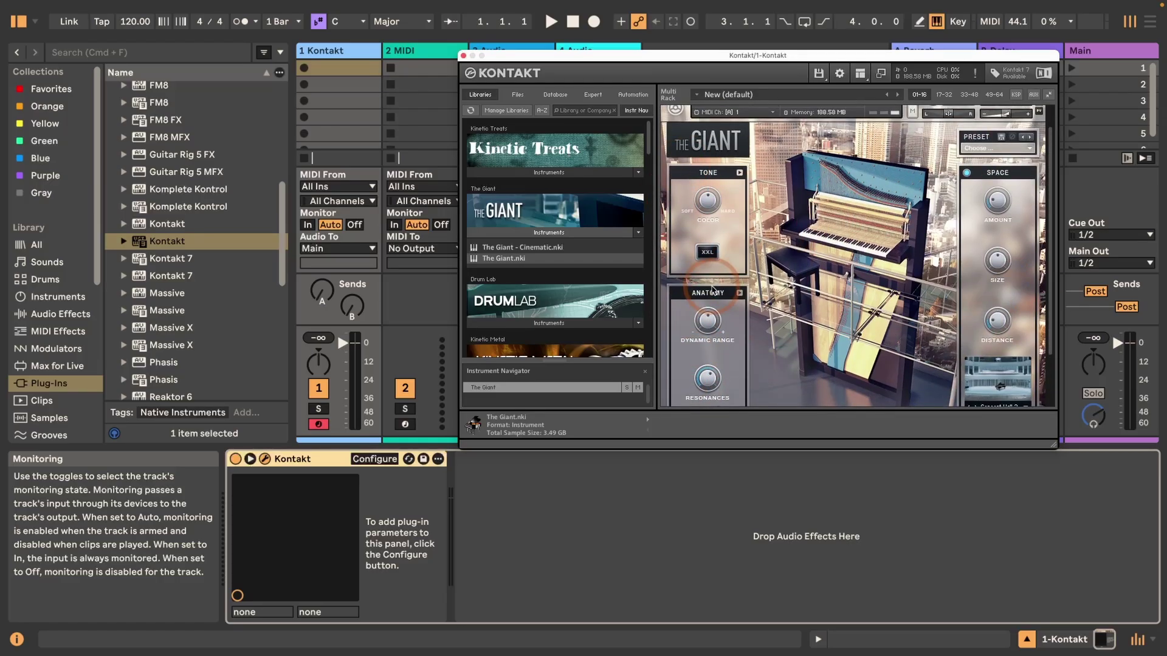
pyautogui.scroll(2, 713, 291)
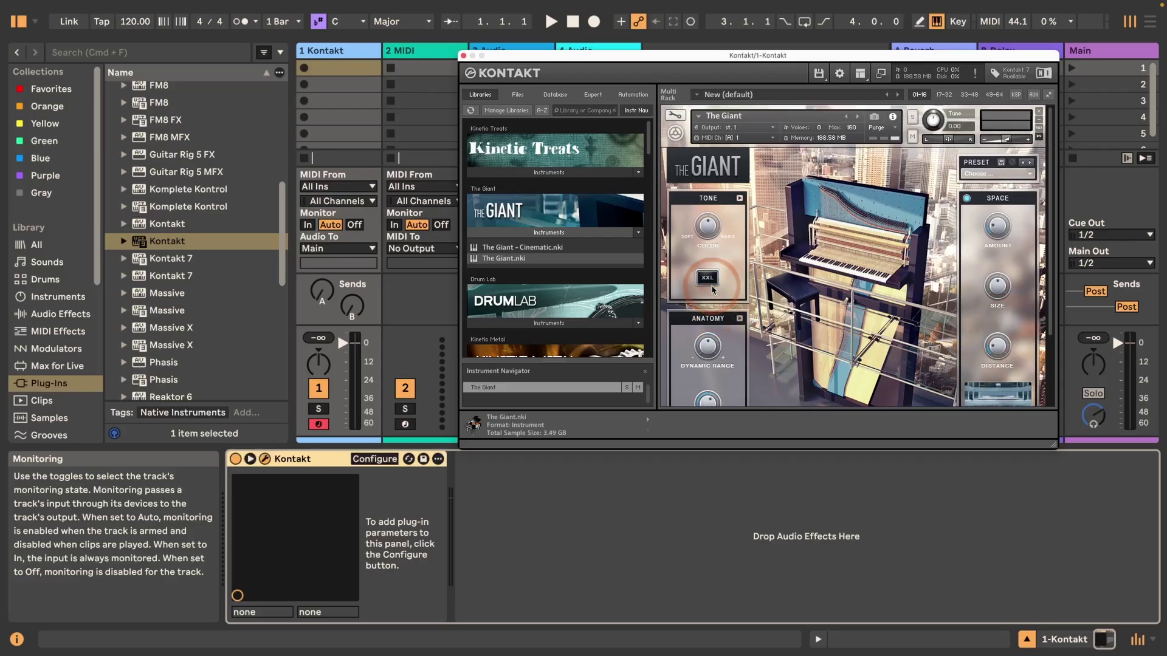
pyautogui.click(1040, 114)
pyautogui.scroll(-5, 516, 280)
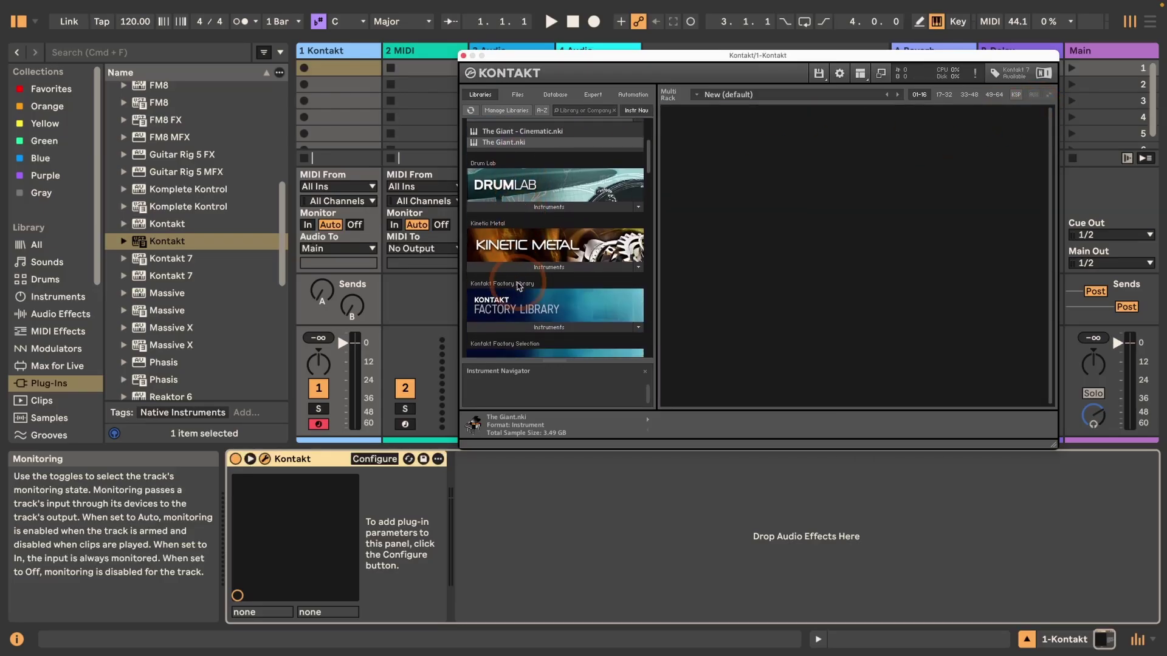
# Step: Try Kinetic Metal's Aluminum Scratches, remove it, and reload The Giant.nki
pyautogui.click(538, 266)
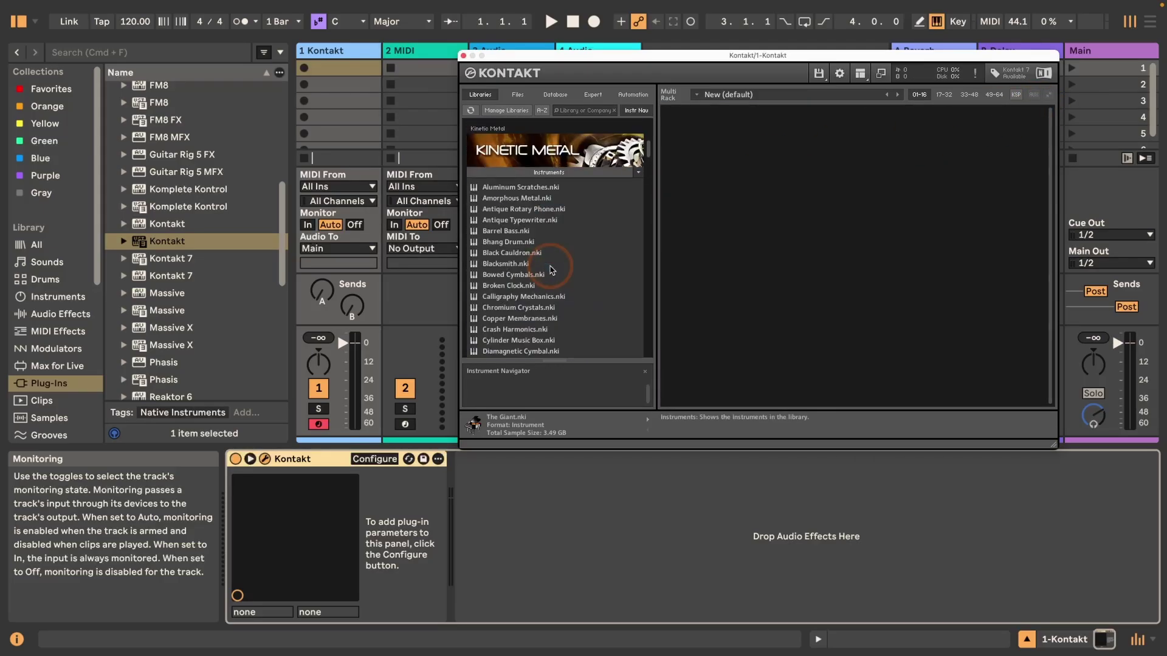
pyautogui.doubleClick(511, 188)
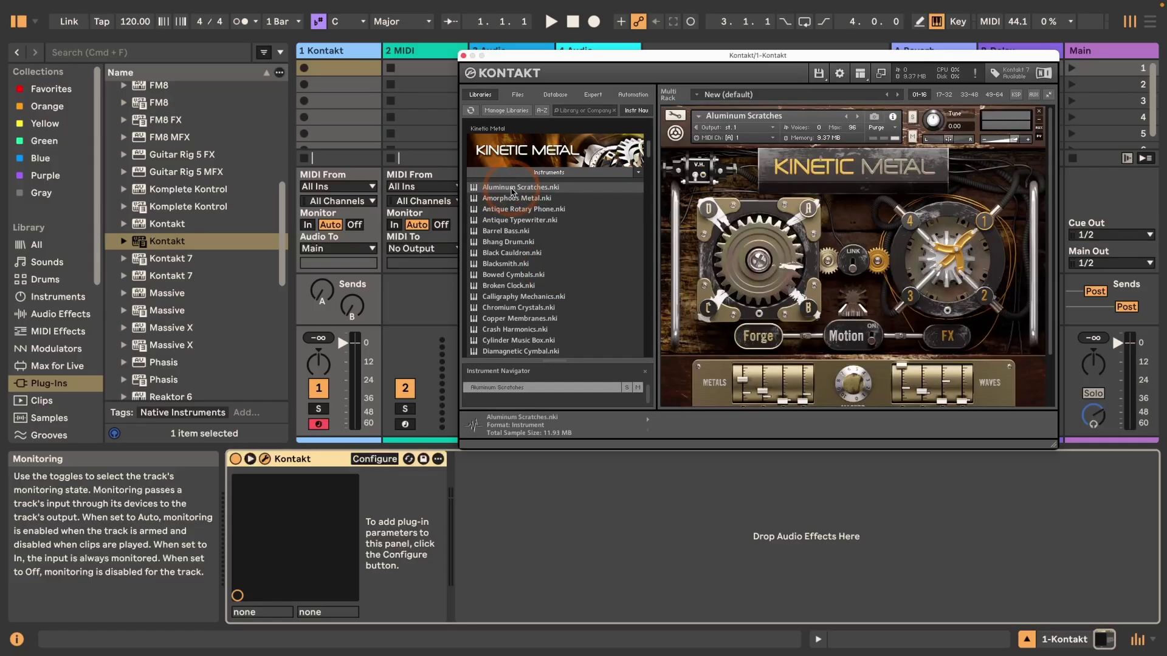
pyautogui.scroll(-2, 881, 243)
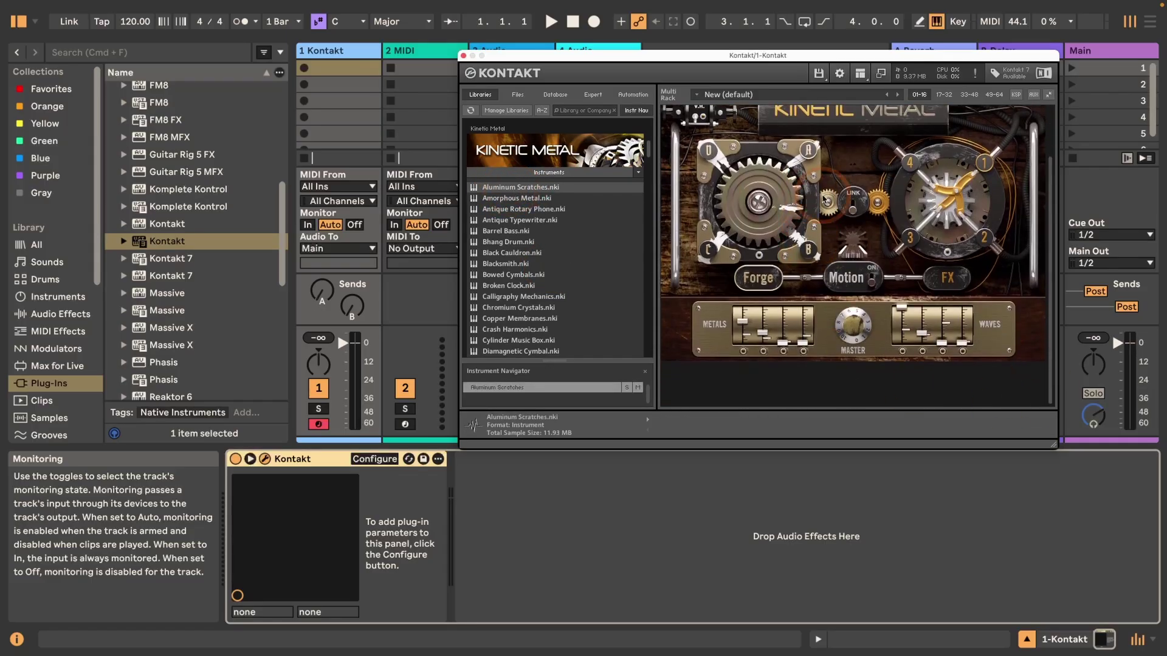
pyautogui.scroll(2, 941, 204)
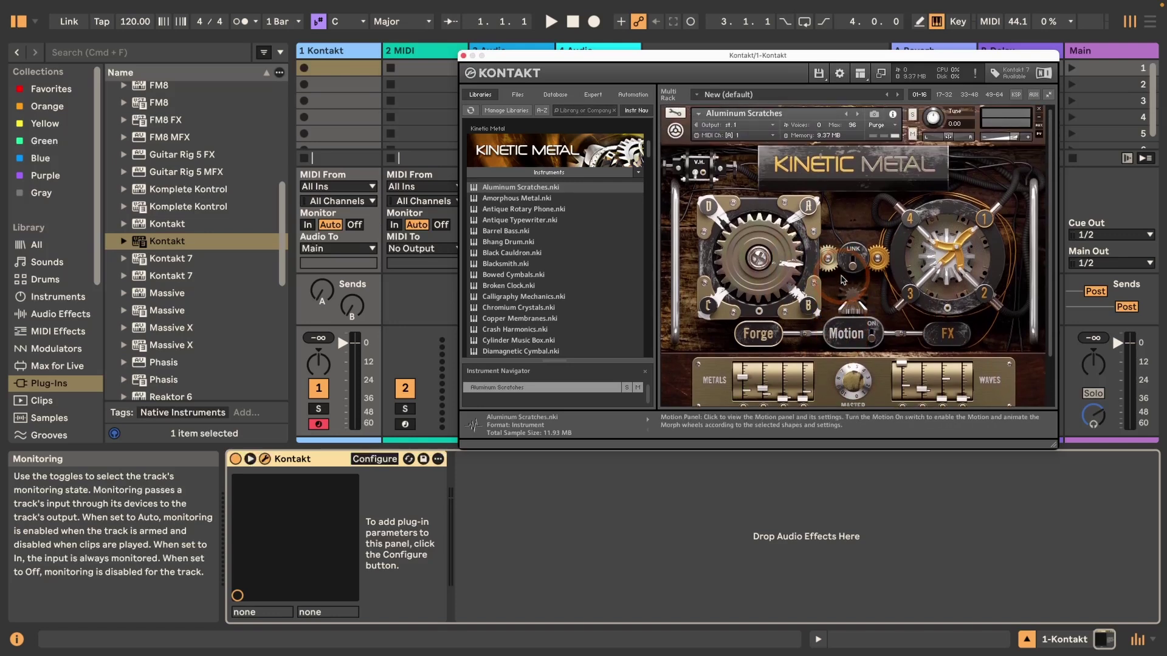
pyautogui.click(1039, 111)
pyautogui.scroll(5, 526, 240)
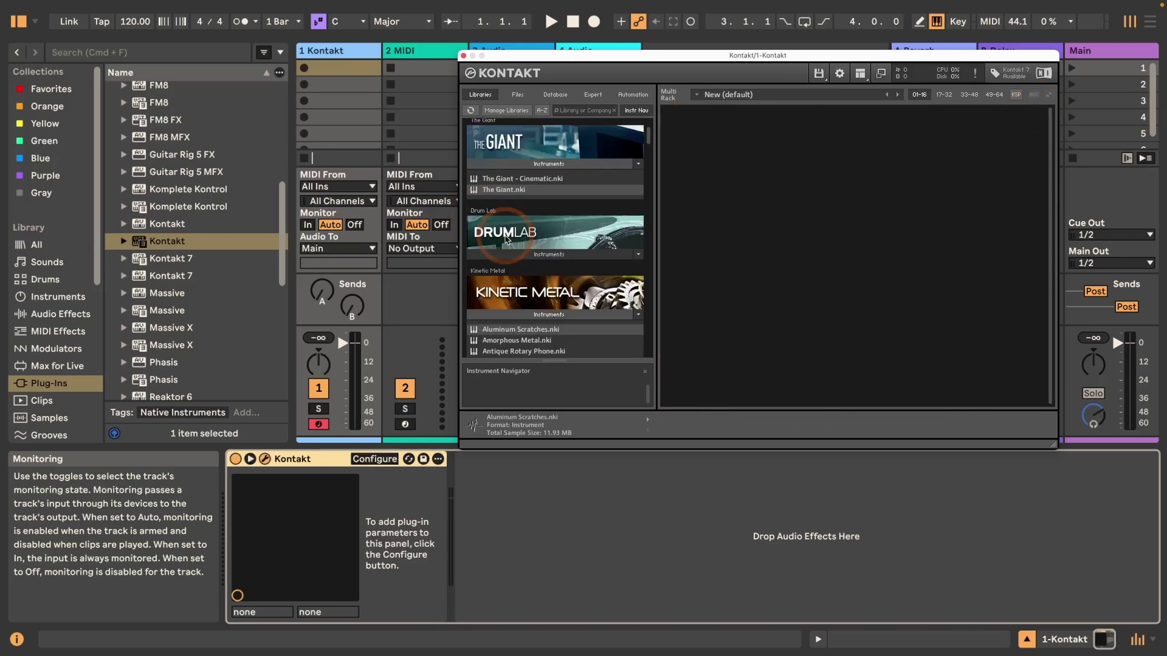
pyautogui.doubleClick(503, 258)
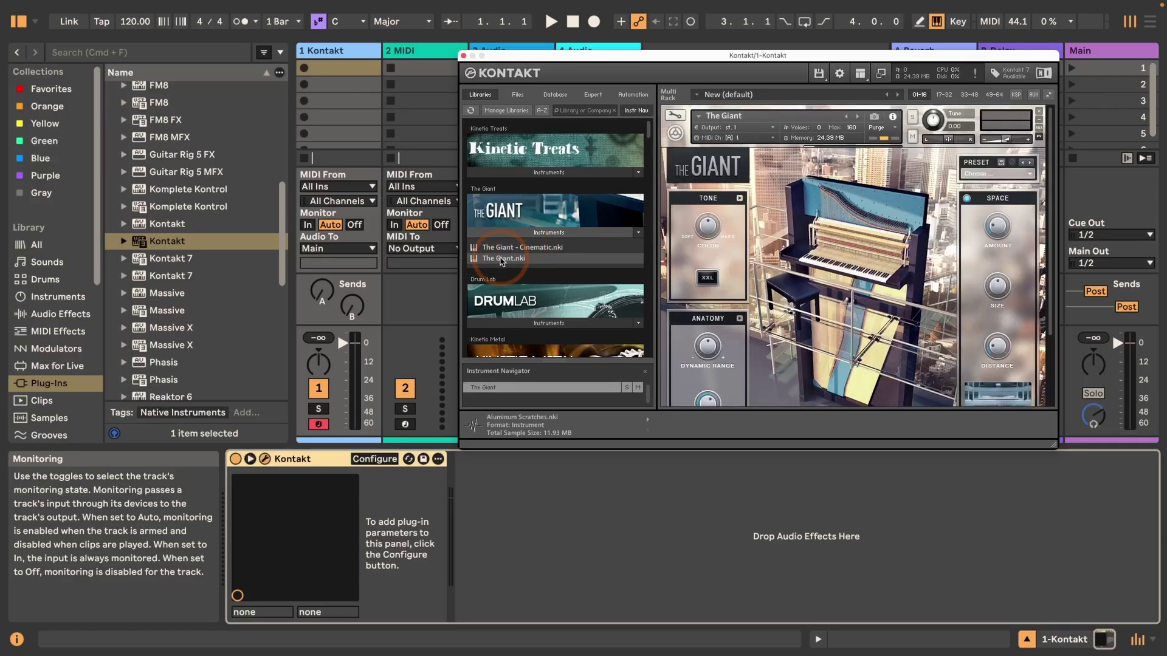
# Step: Expose The Giant's Color, XXL, Dynamic Range, Reso Vol, Space Amount, Size and Distance in Live
pyautogui.click(374, 461)
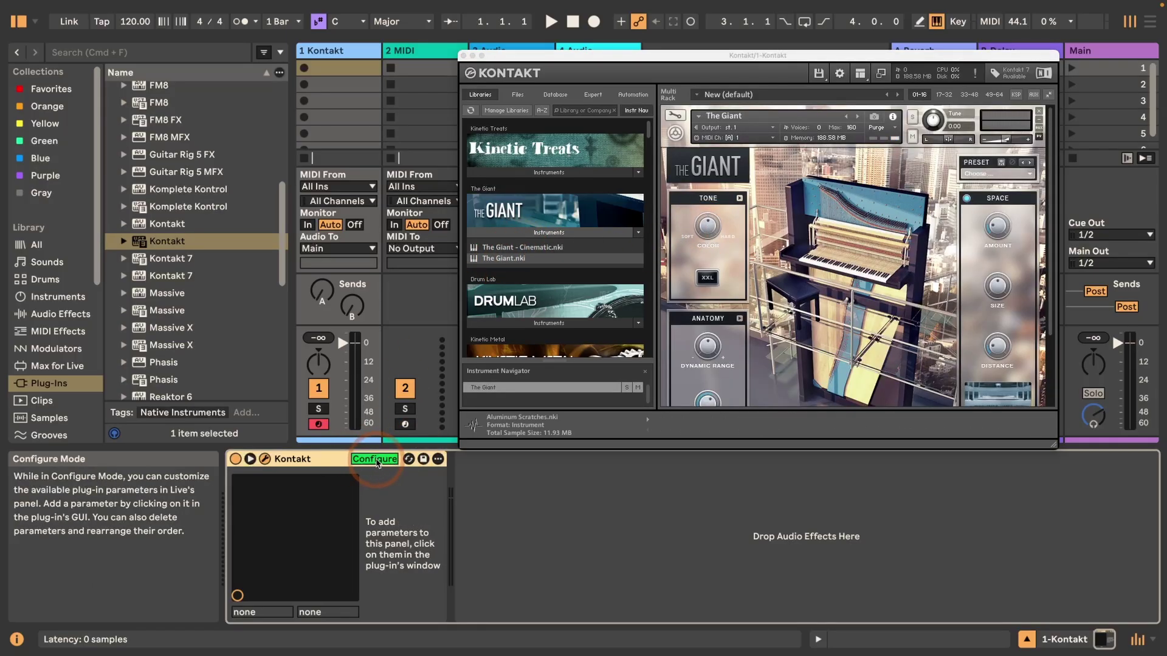
pyautogui.click(708, 226)
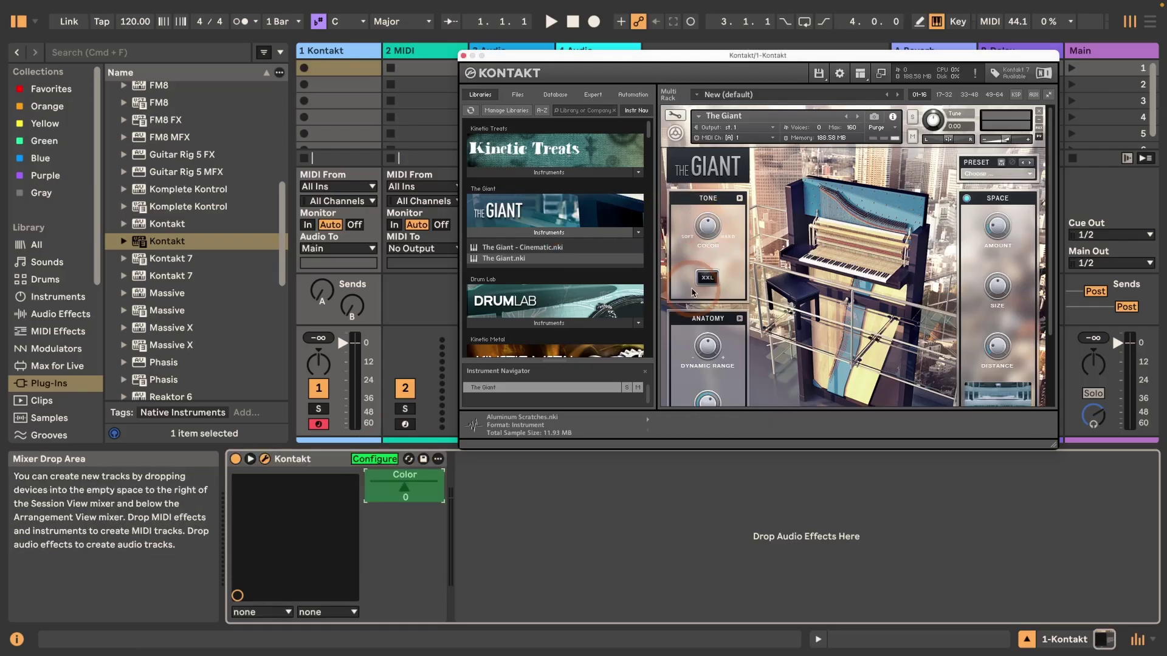
pyautogui.click(707, 279)
pyautogui.click(707, 279)
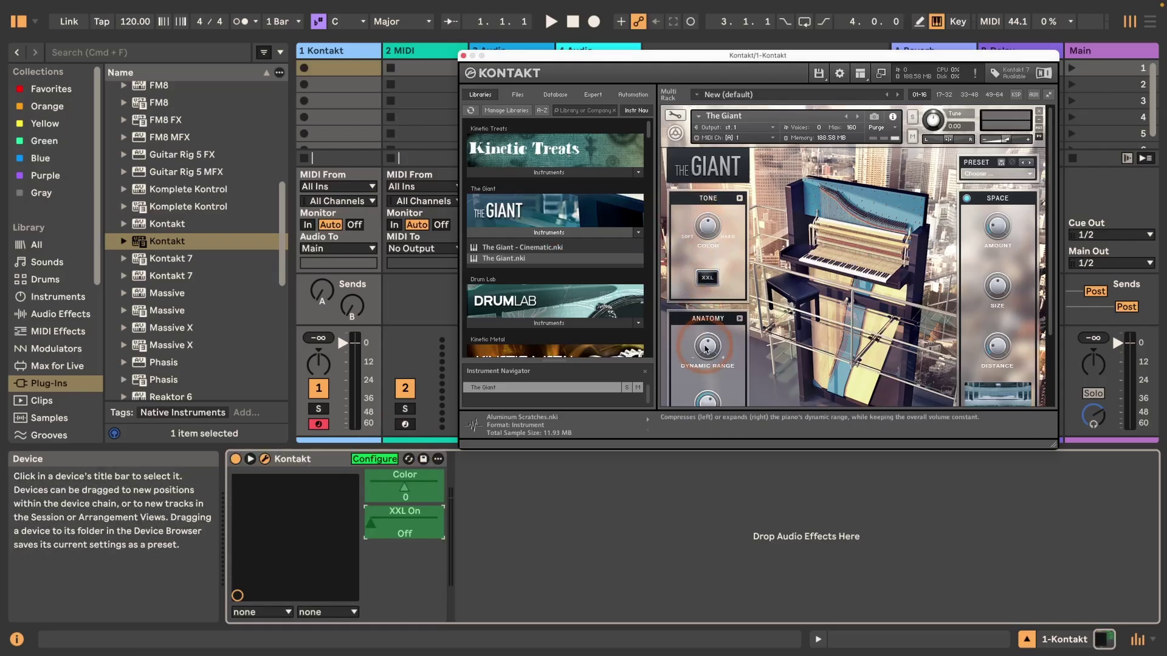
pyautogui.click(708, 346)
pyautogui.click(698, 395)
pyautogui.click(998, 226)
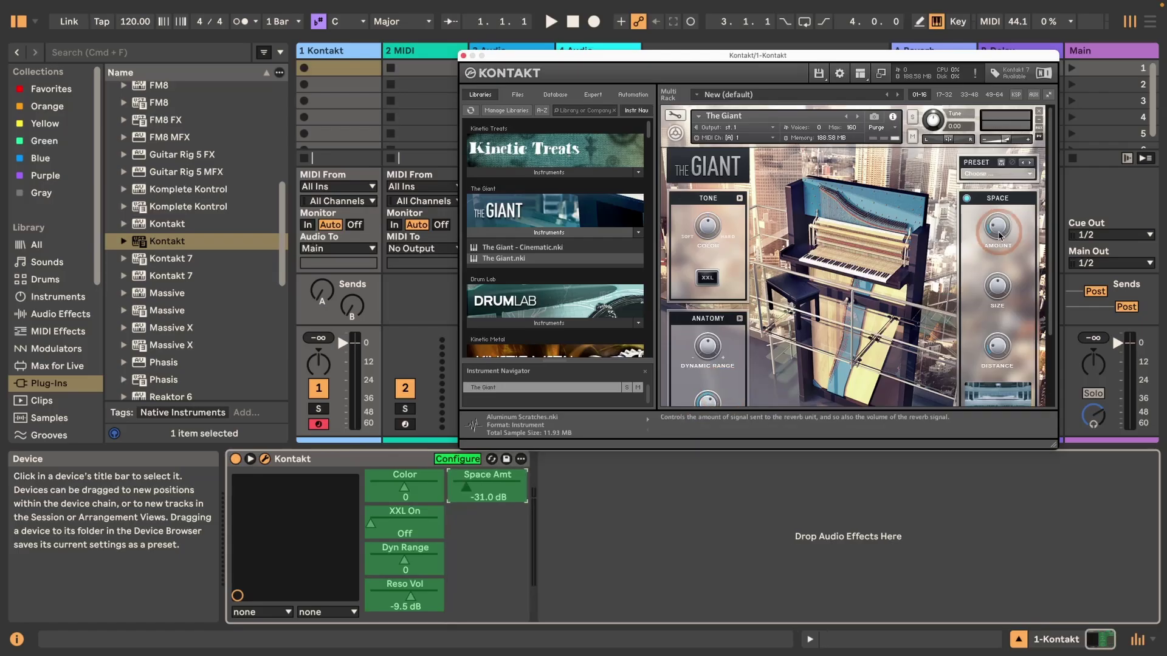
pyautogui.click(997, 281)
pyautogui.click(998, 346)
# Step: Set The Giant's reverb room type to Concert Hall 1
pyautogui.scroll(-3, 971, 270)
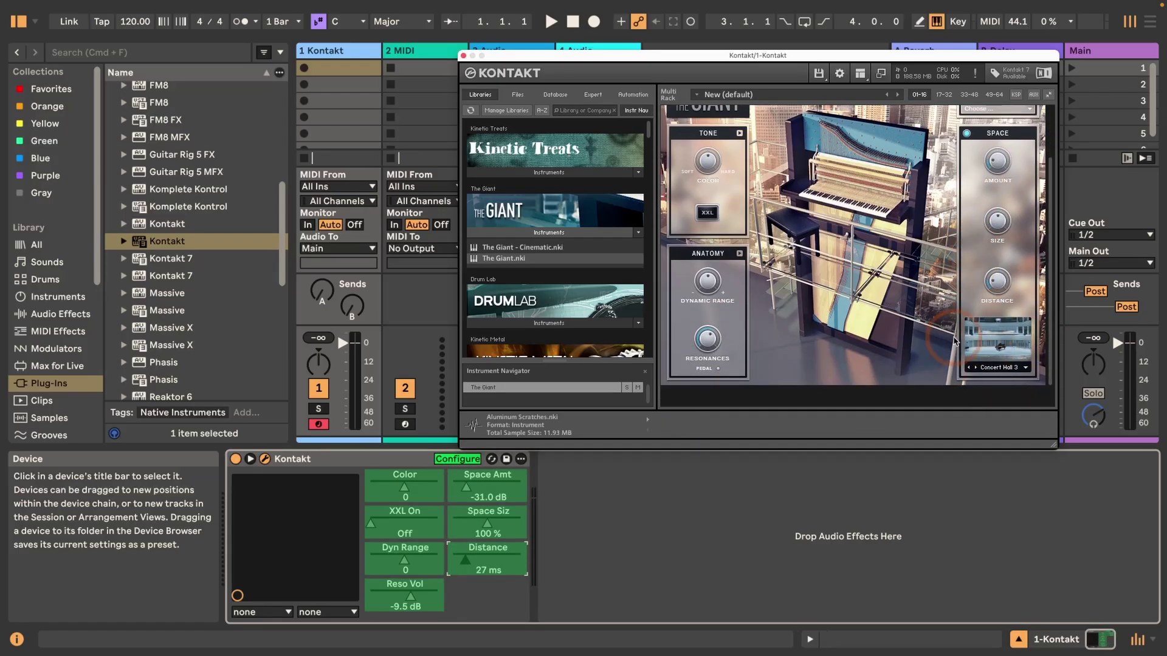
pyautogui.click(999, 367)
pyautogui.click(999, 367)
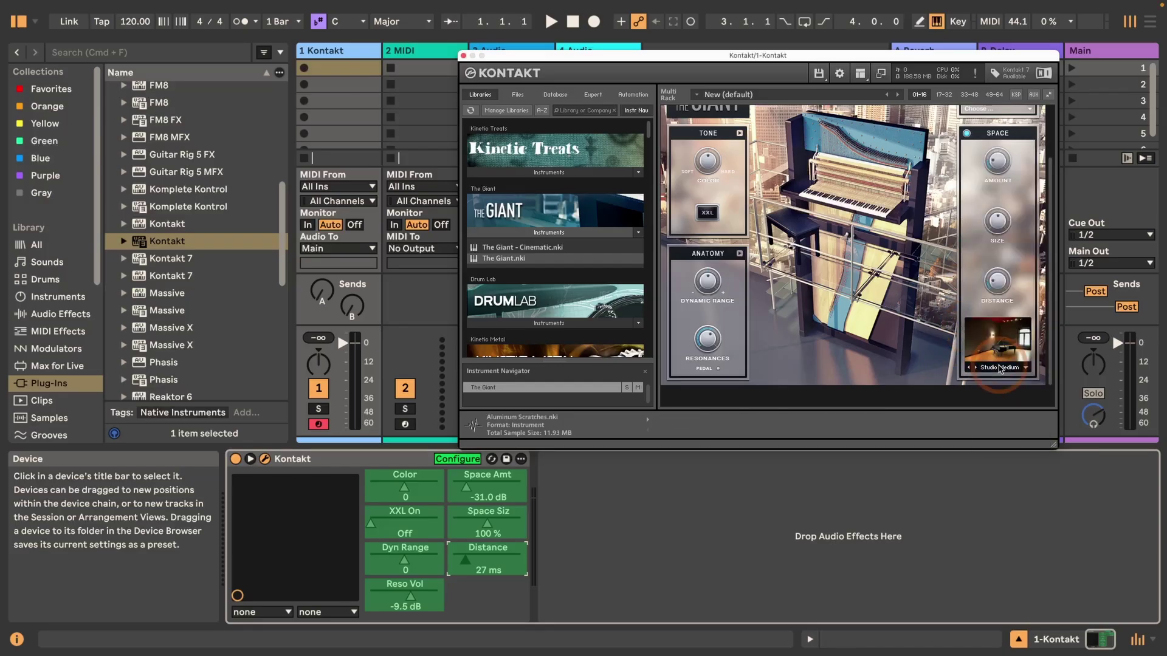
pyautogui.click(999, 367)
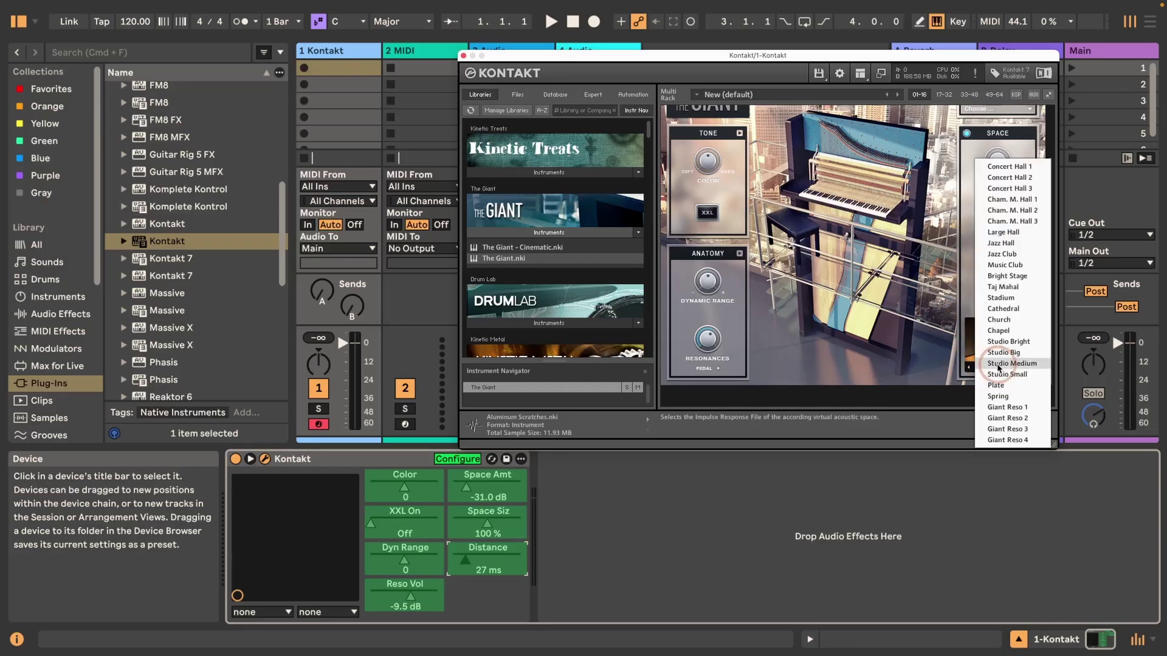
pyautogui.click(1010, 167)
pyautogui.scroll(3, 868, 349)
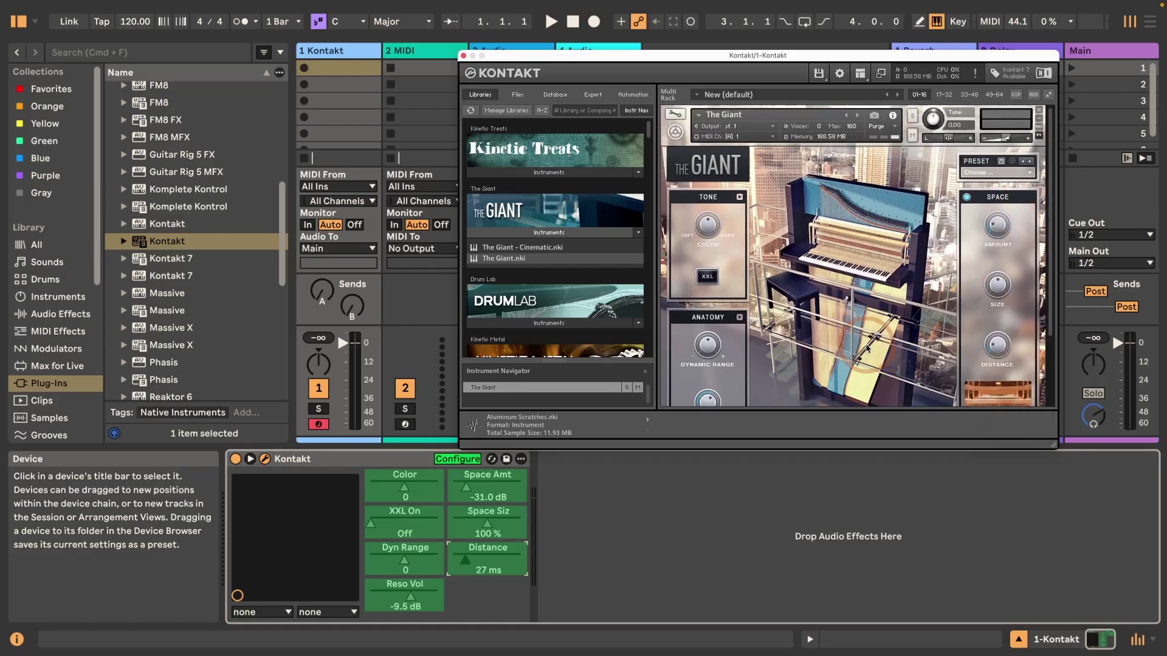
pyautogui.click(378, 458)
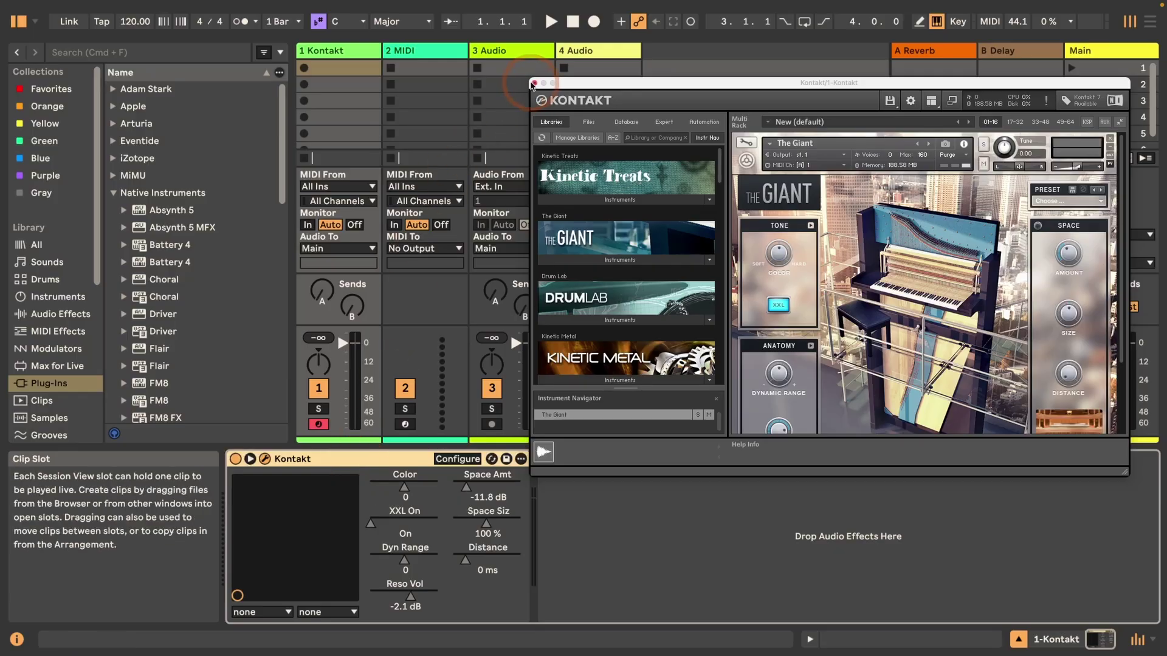
# Step: Close the Kontakt window, group Kontakt into an Instrument Rack with Cmd+G, and show its macros
pyautogui.click(533, 84)
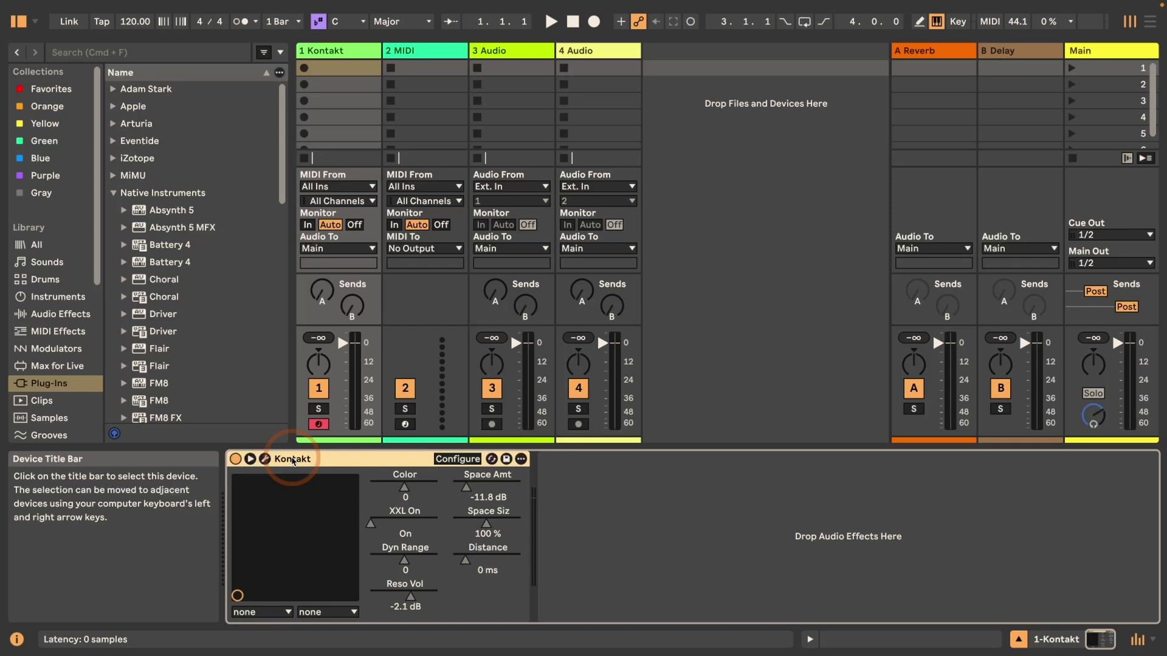
pyautogui.press('super+g')
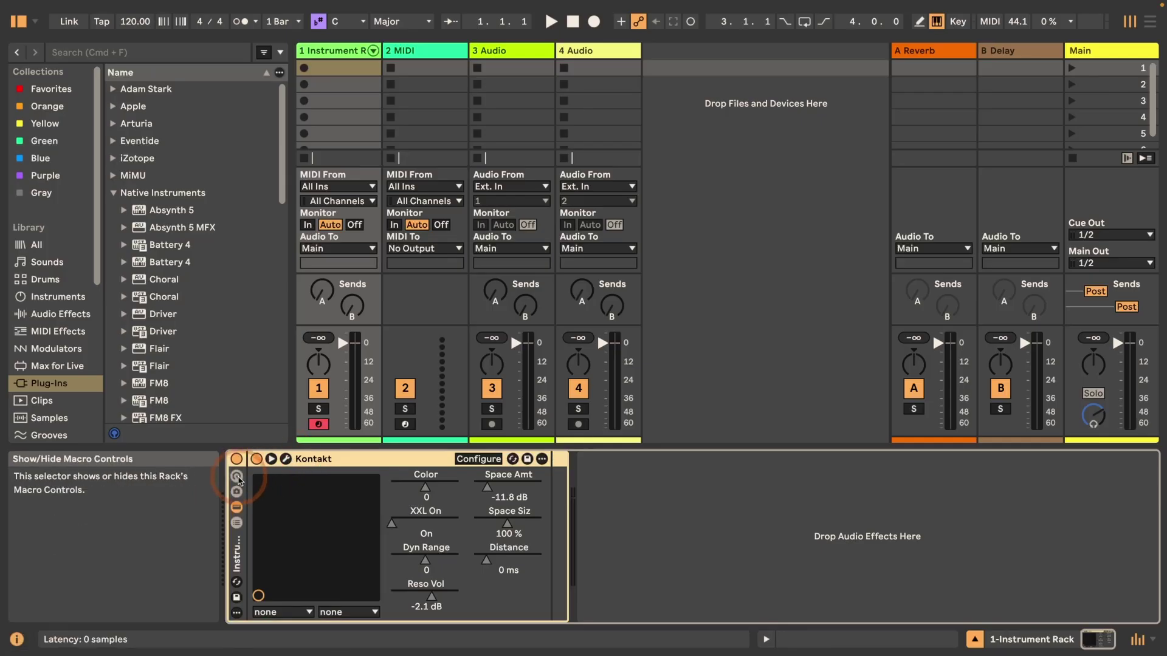
pyautogui.click(236, 477)
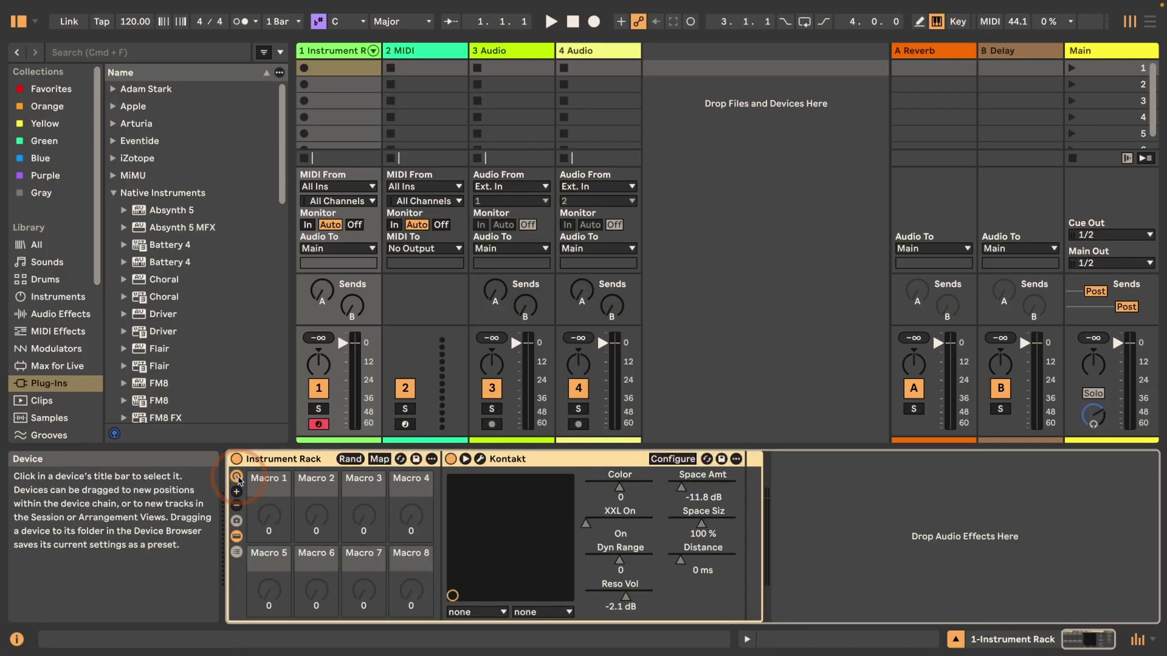
pyautogui.click(622, 497)
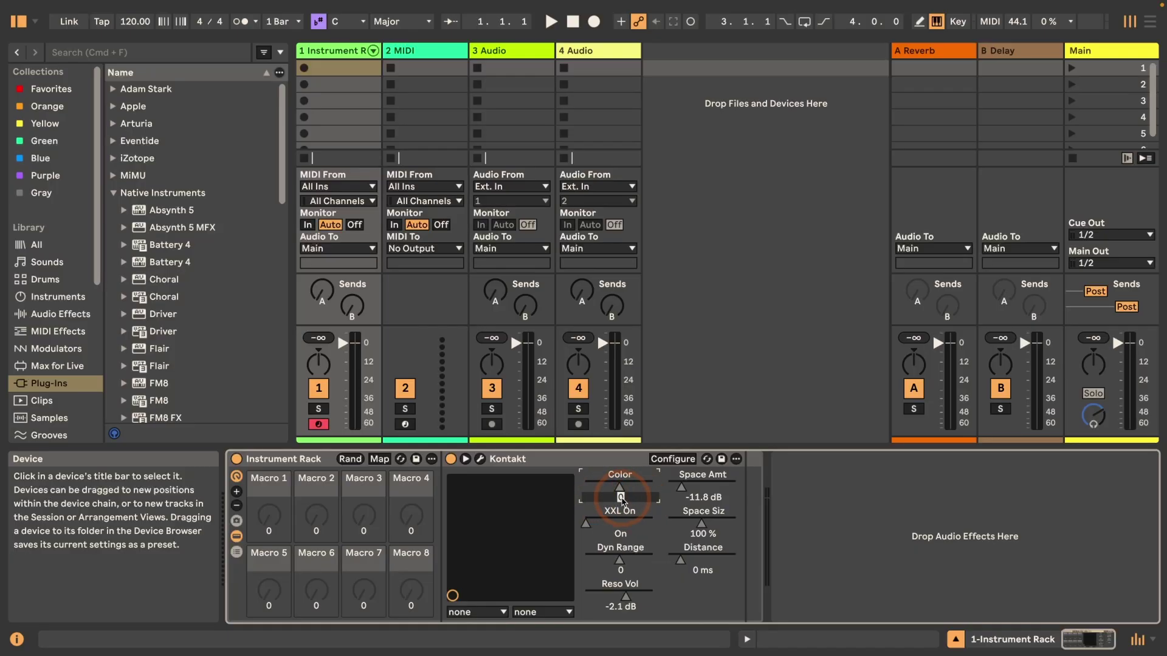
# Step: Map Color to Macro 1, XXL On to Macro 2 and Dyn Range to Macro 3
pyautogui.rightClick(620, 498)
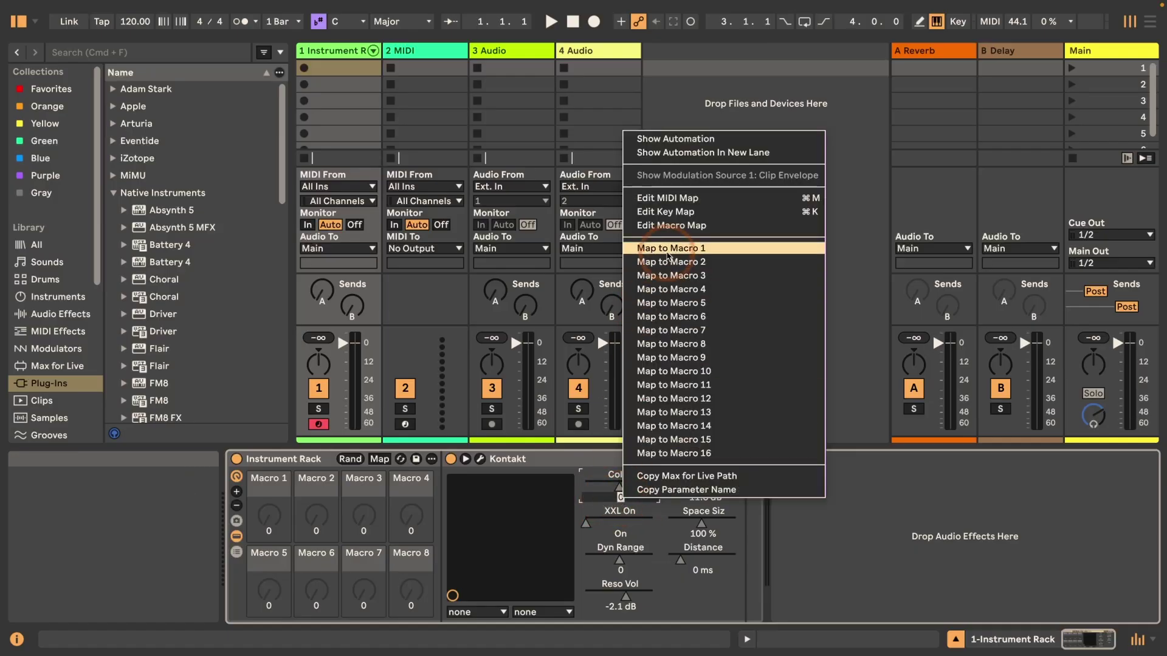
pyautogui.click(684, 249)
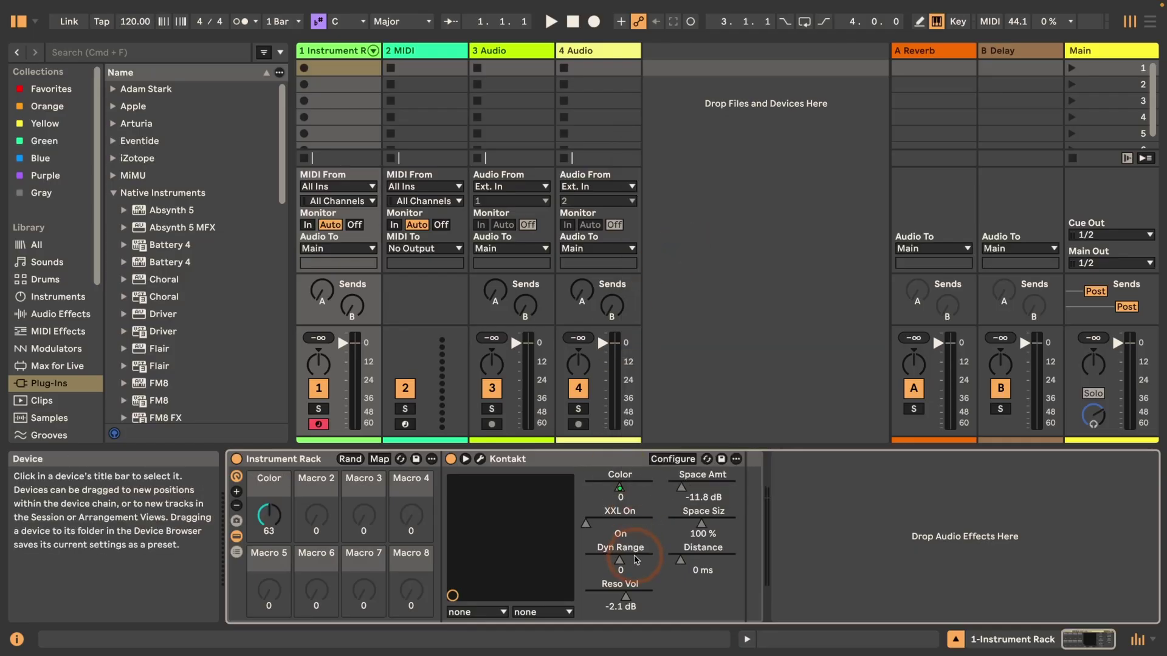
pyautogui.click(620, 535)
pyautogui.rightClick(621, 535)
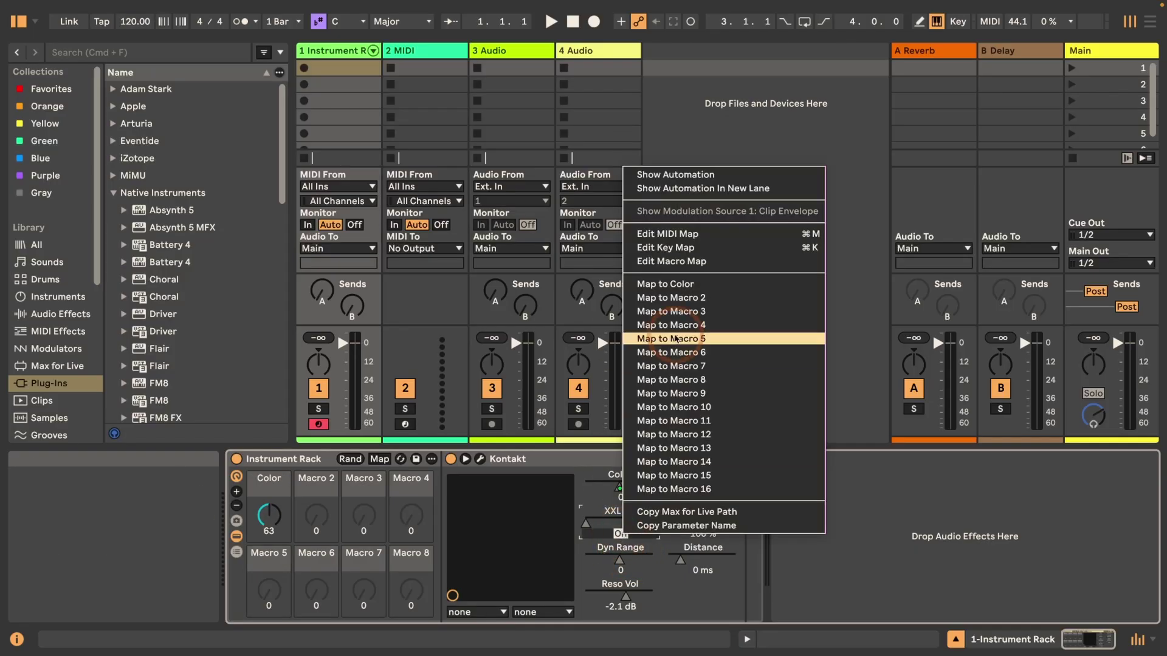
pyautogui.click(660, 301)
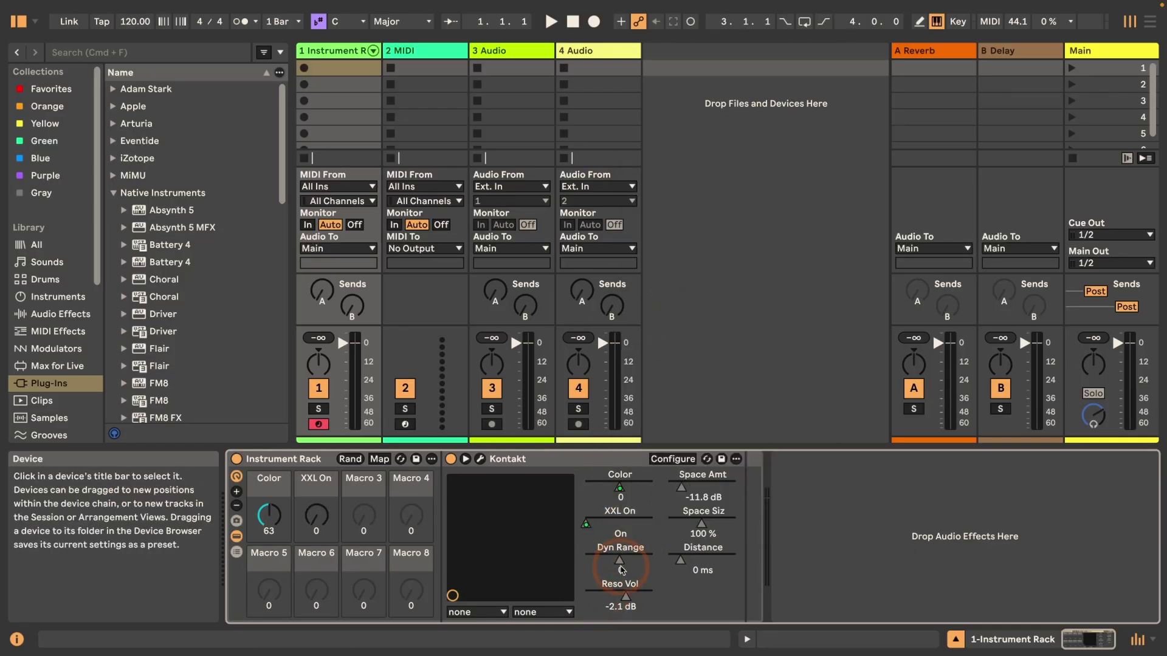
pyautogui.click(620, 571)
pyautogui.rightClick(621, 572)
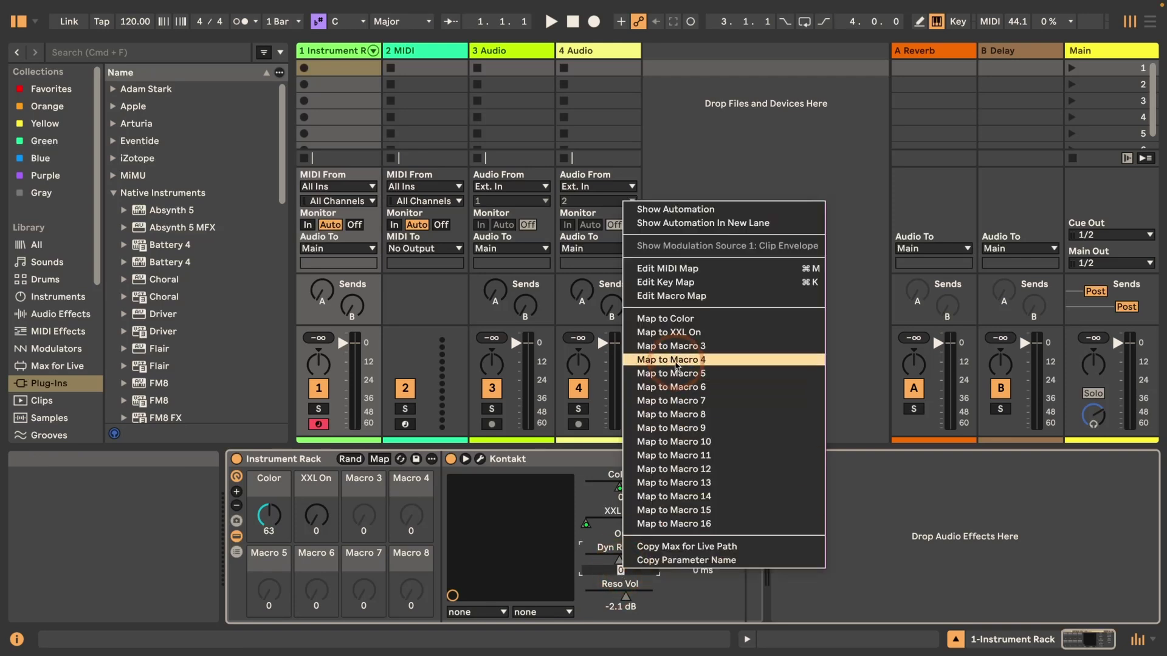
pyautogui.click(671, 346)
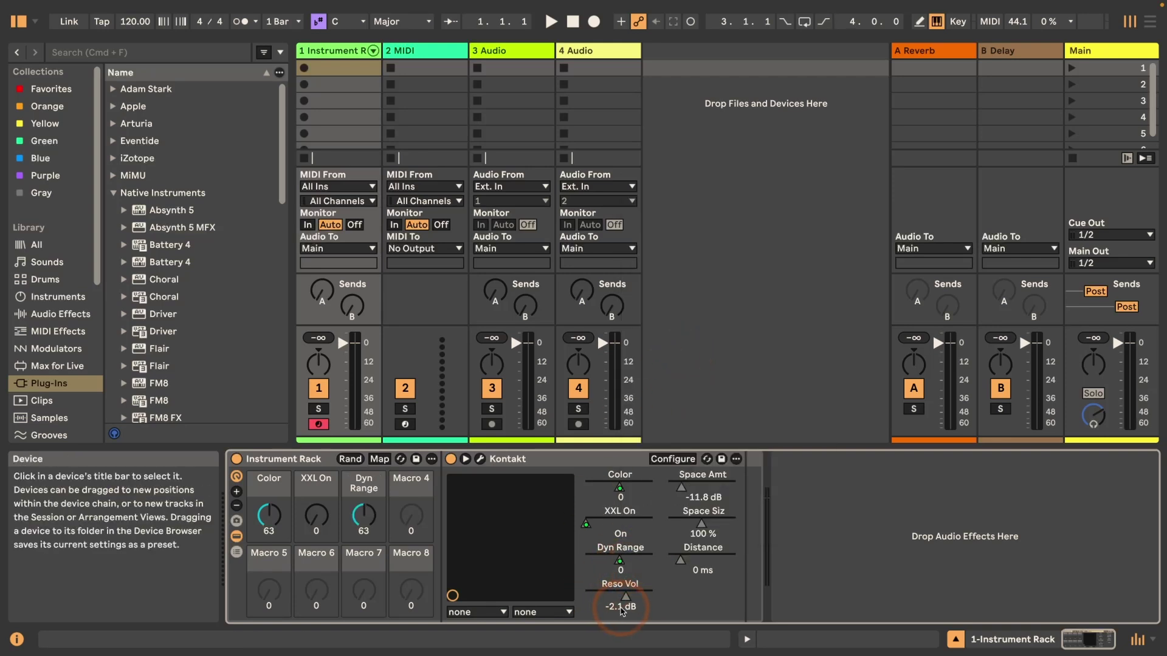
# Step: Map Reso Vol, Space Amt, Space Siz and Distance to Macros 4 through 7
pyautogui.click(620, 607)
pyautogui.rightClick(621, 606)
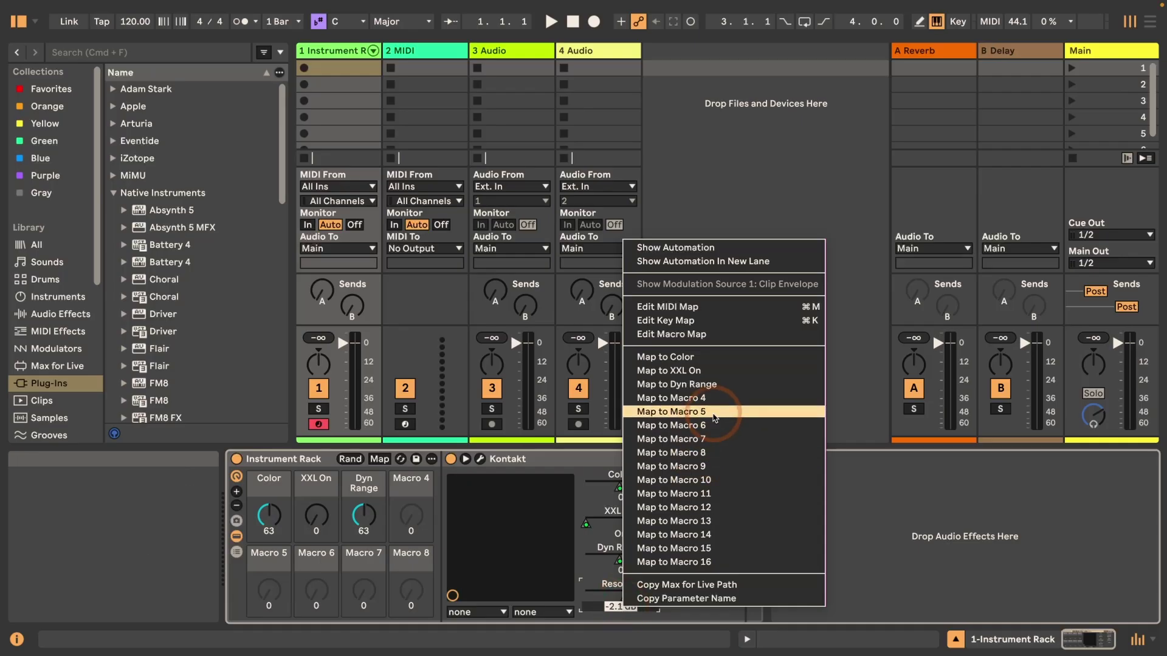
pyautogui.click(655, 398)
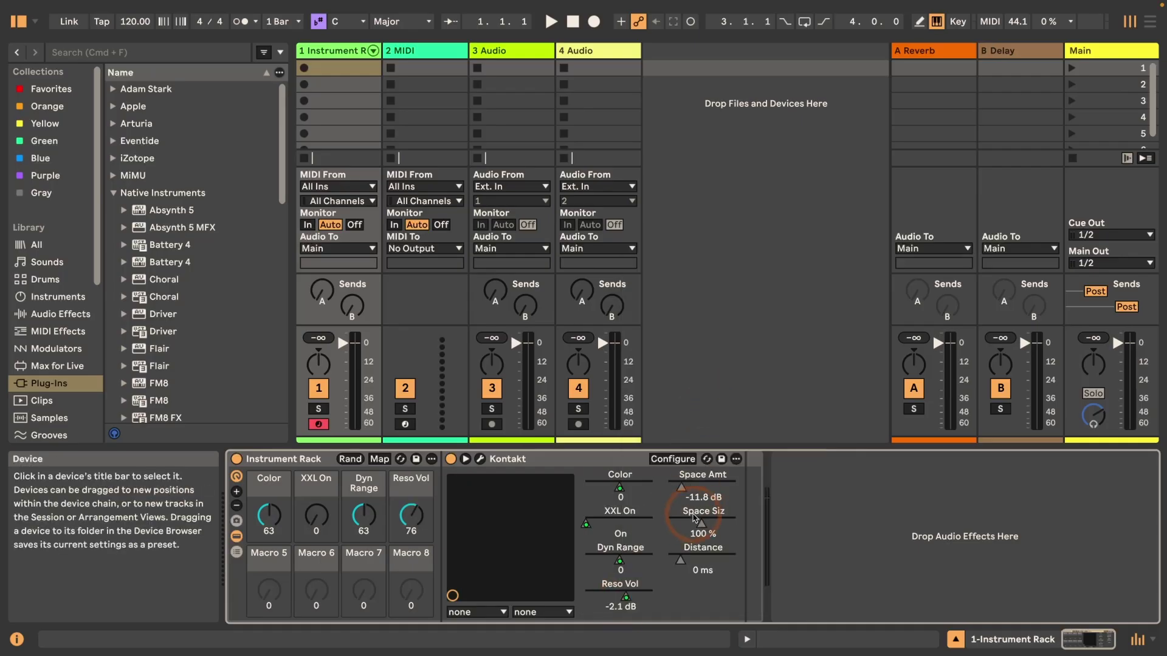
pyautogui.click(709, 497)
pyautogui.rightClick(709, 499)
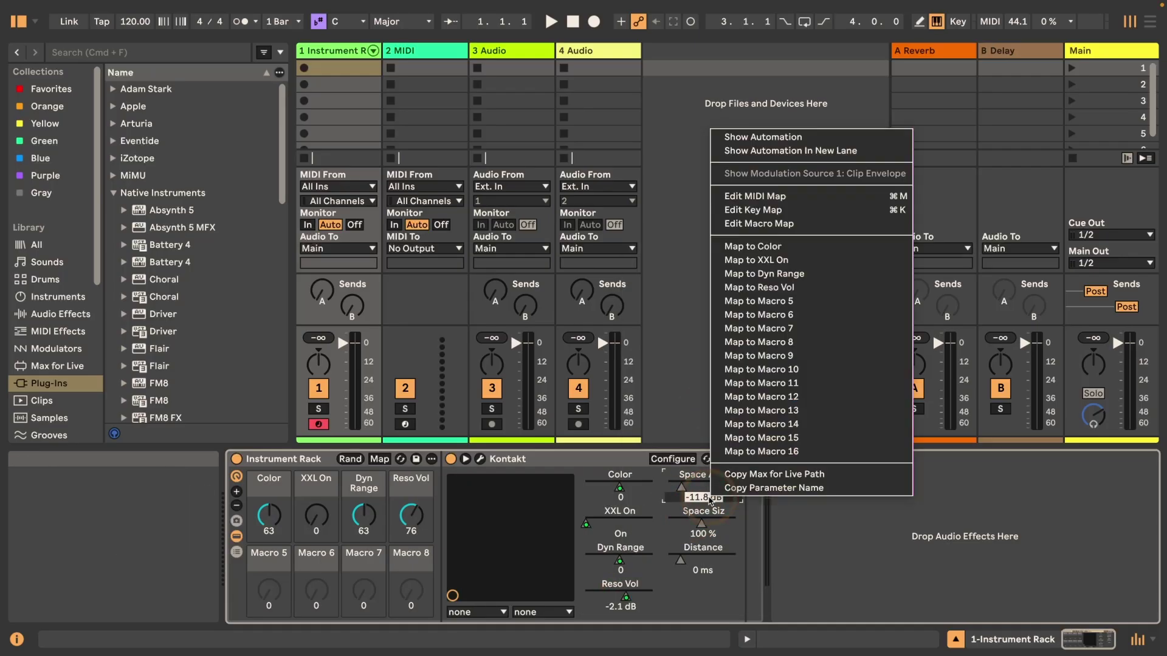
pyautogui.click(753, 307)
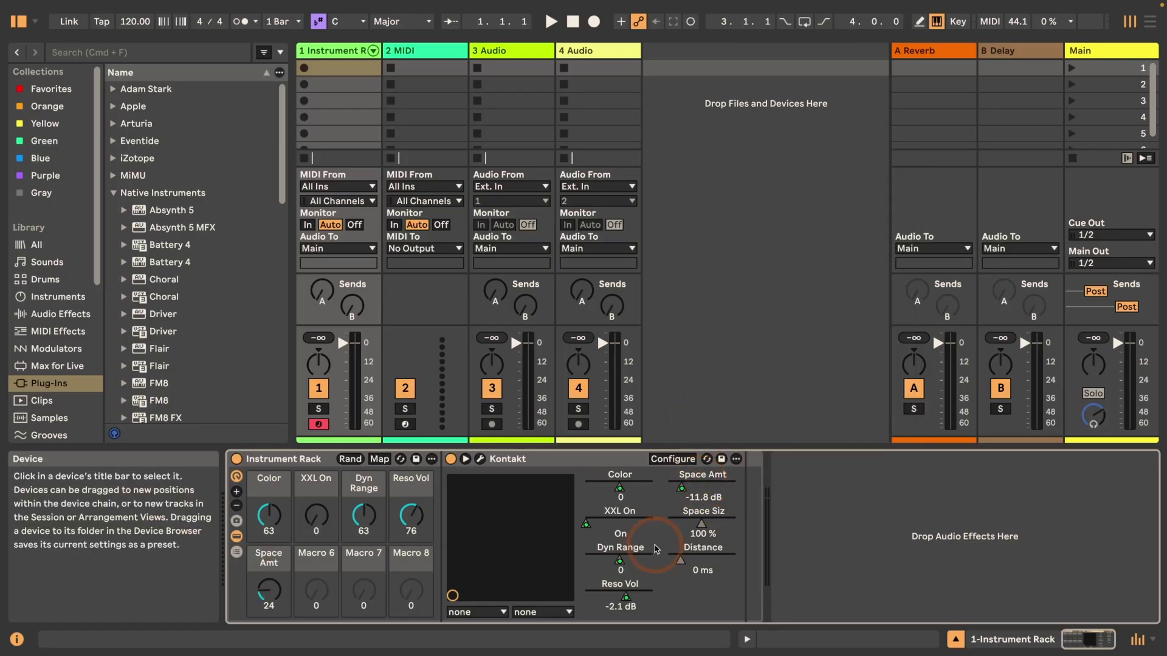
pyautogui.click(702, 534)
pyautogui.rightClick(705, 533)
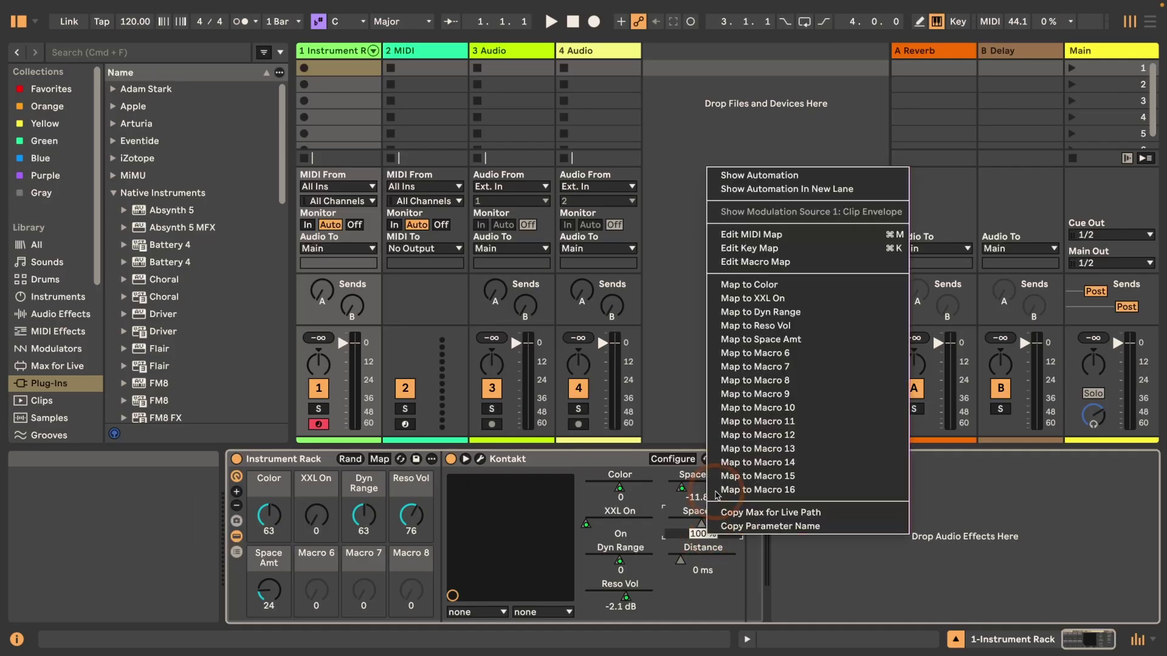
pyautogui.click(748, 353)
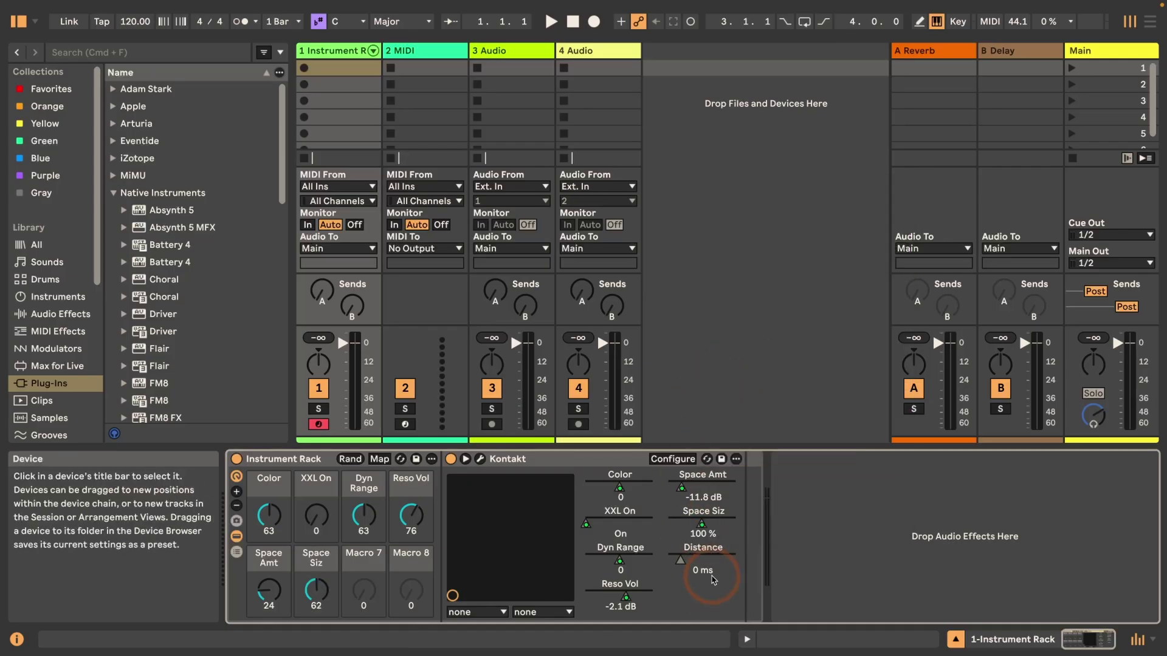
pyautogui.rightClick(714, 579)
pyautogui.click(750, 406)
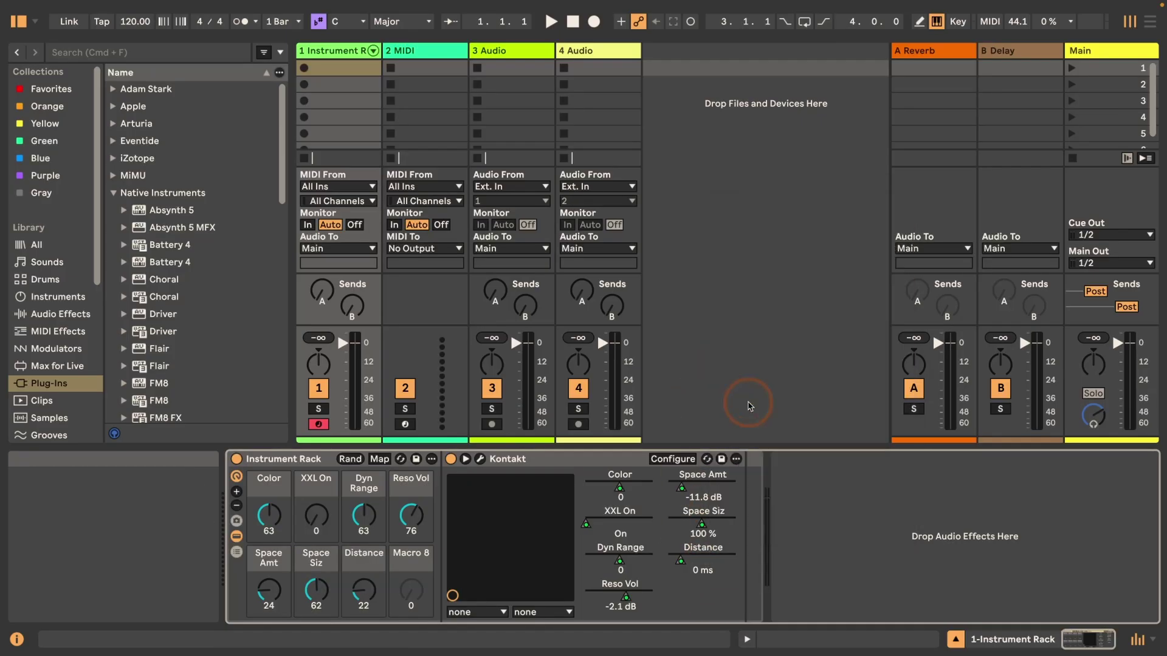
# Step: Open and dismiss the Color macro's context options
pyautogui.click(378, 588)
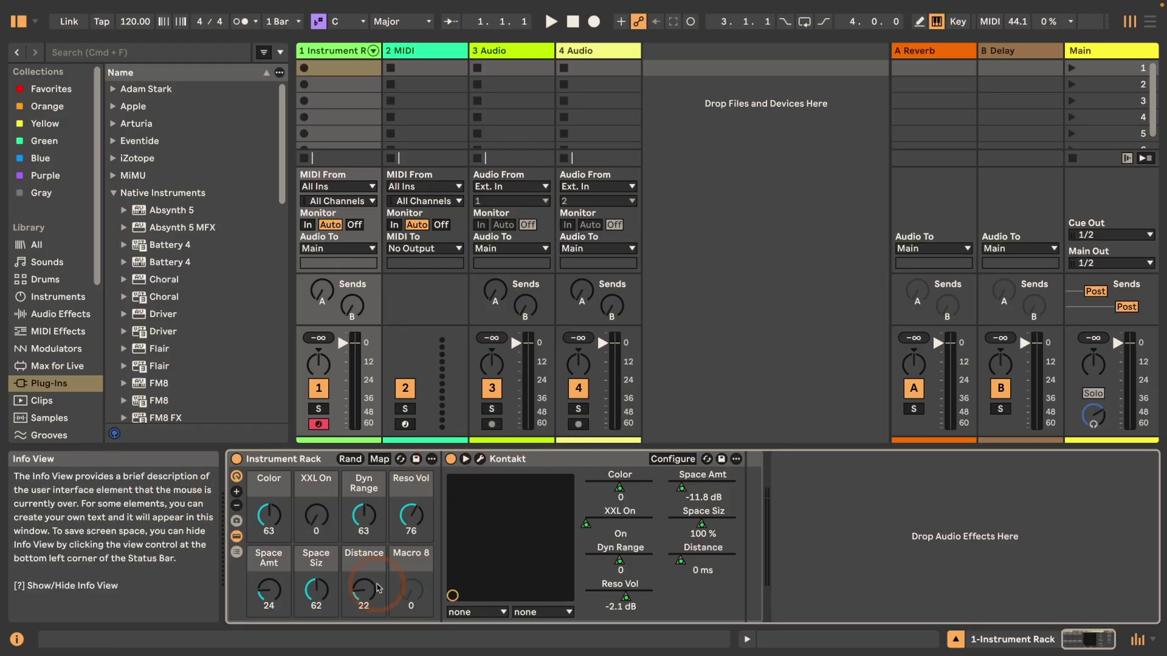
pyautogui.rightClick(269, 490)
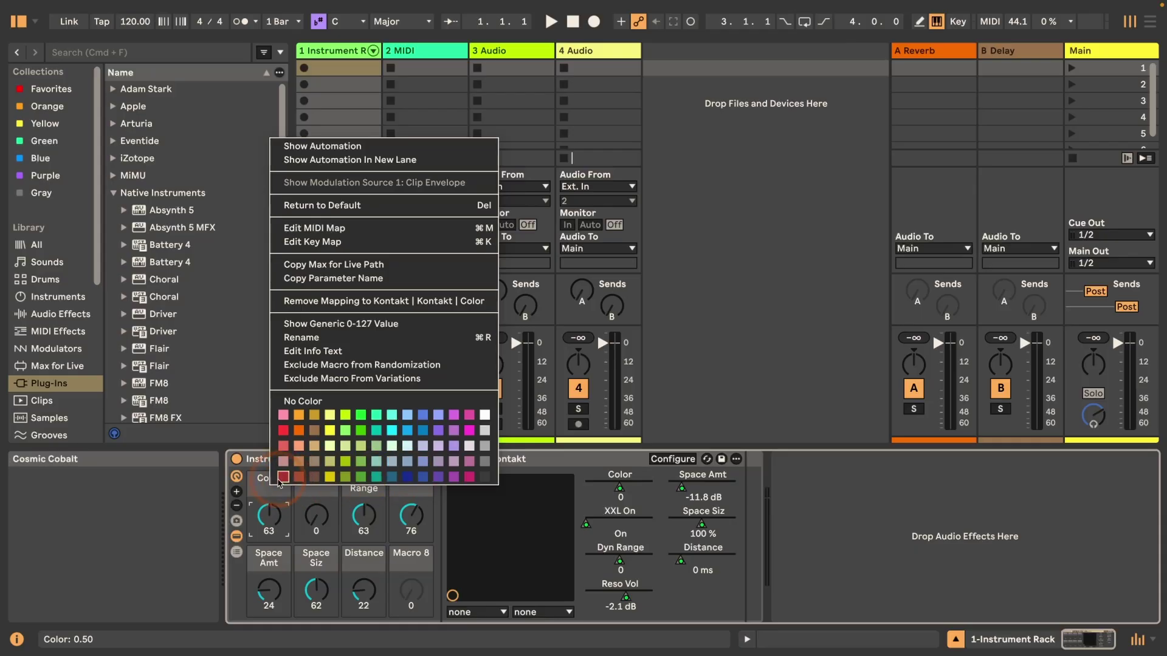
pyautogui.click(257, 495)
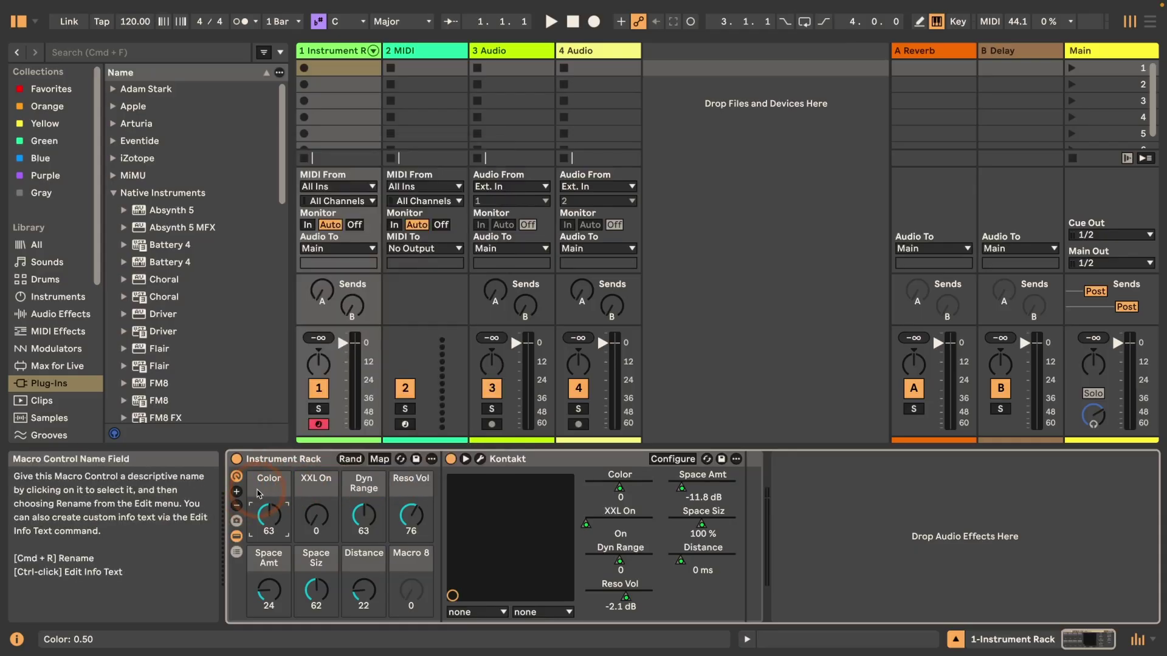
pyautogui.click(271, 481)
# Step: In Map mode, lower Space Amt's mapping maximum and adjust XXL On's range, then exit Map
pyautogui.click(380, 460)
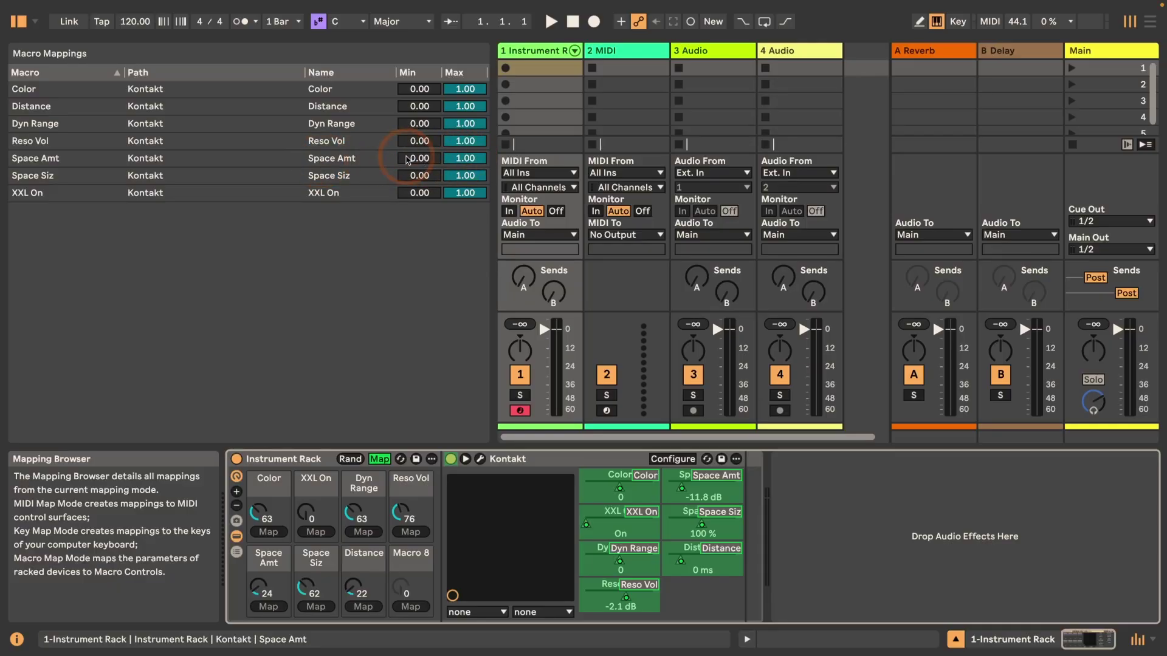
pyautogui.moveTo(466, 158)
pyautogui.mouseDown()
pyautogui.moveTo(465, 169)
pyautogui.moveTo(466, 152)
pyautogui.mouseUp()
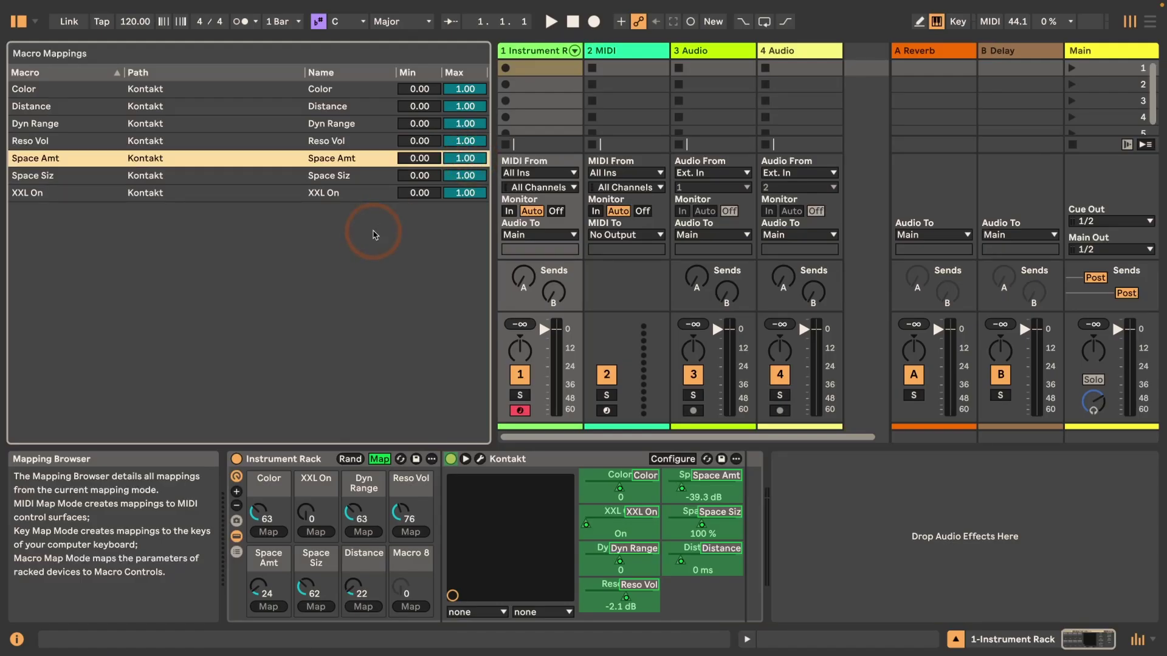
pyautogui.click(412, 195)
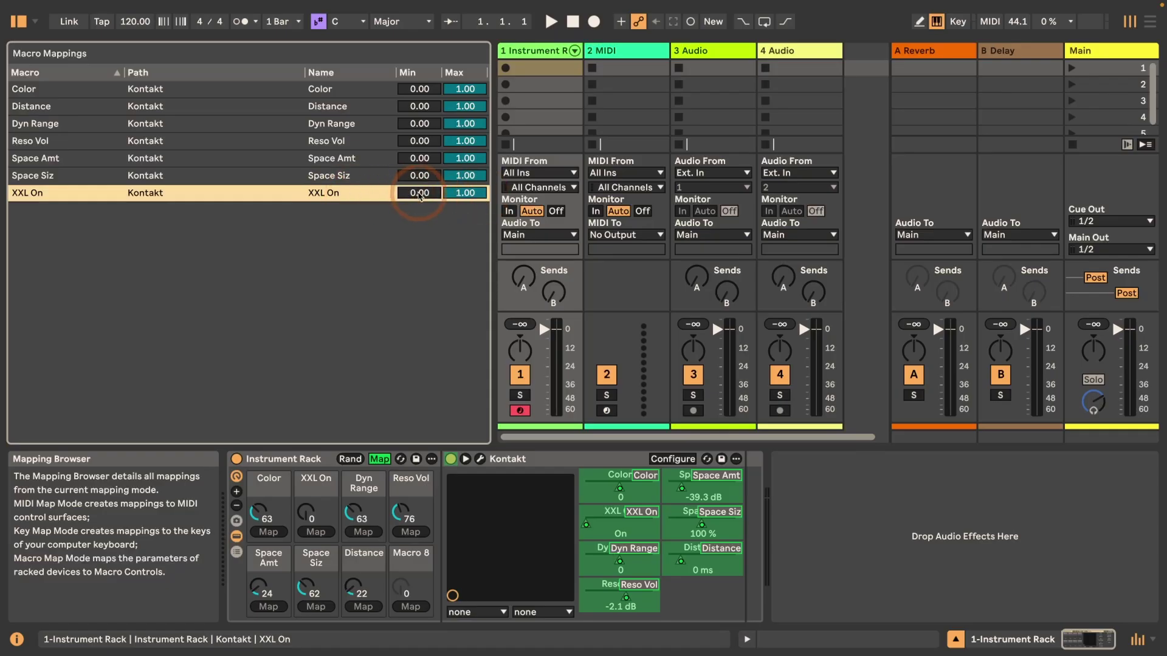
pyautogui.moveTo(419, 195)
pyautogui.mouseDown()
pyautogui.moveTo(405, 175)
pyautogui.moveTo(481, 235)
pyautogui.moveTo(470, 170)
pyautogui.moveTo(440, 184)
pyautogui.moveTo(454, 177)
pyautogui.moveTo(457, 204)
pyautogui.moveTo(417, 198)
pyautogui.mouseUp()
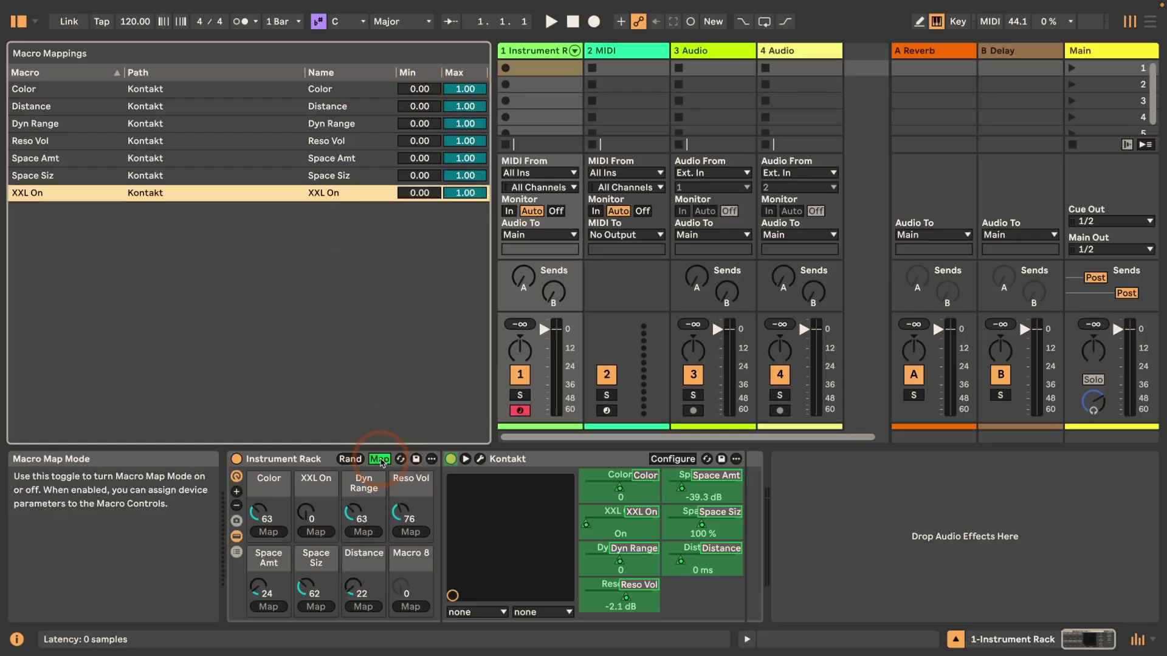
pyautogui.click(380, 460)
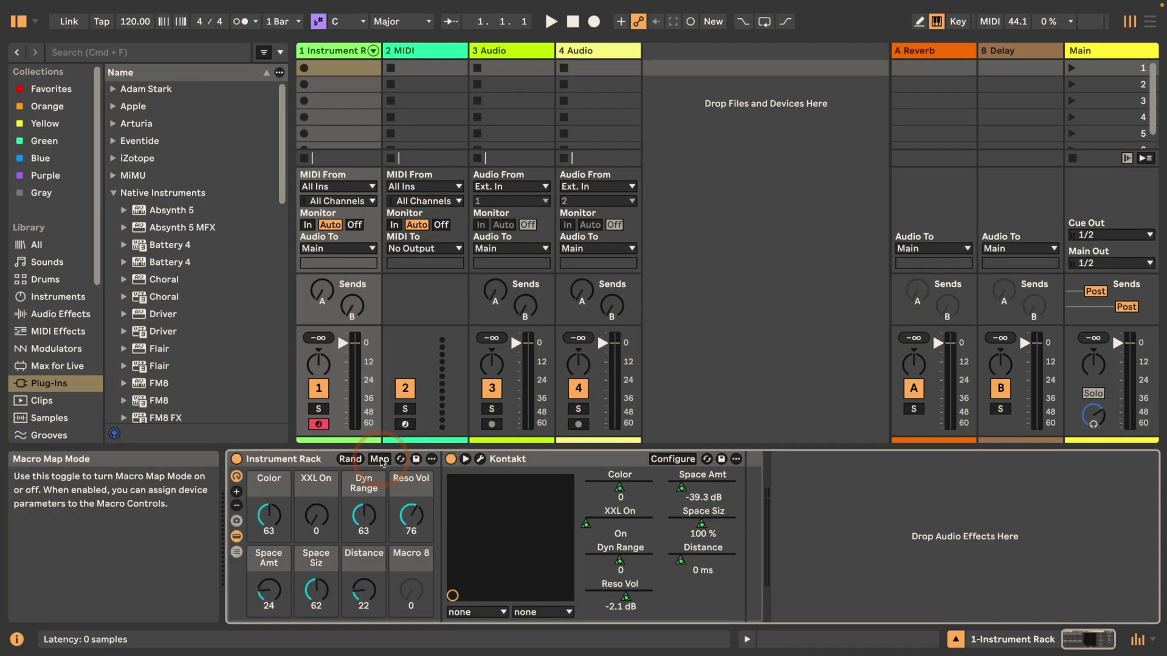
# Step: Rename the Instrument Rack to 'Kontakt The Giant'
pyautogui.click(304, 462)
pyautogui.press('super+r')
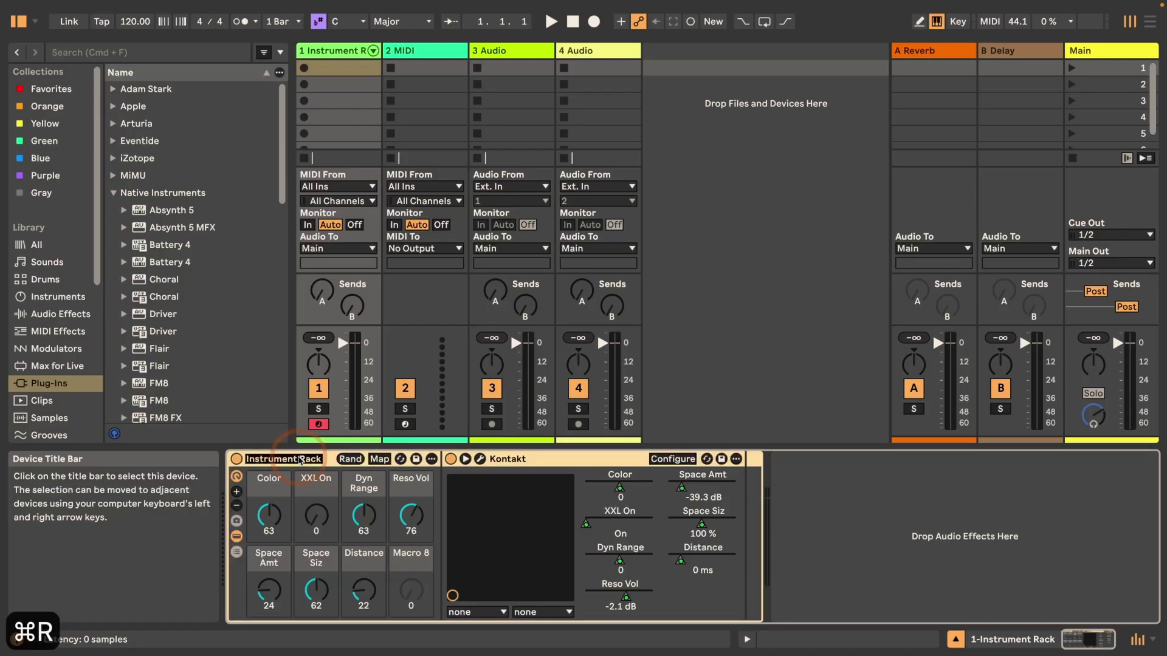
pyautogui.write('Kontak')
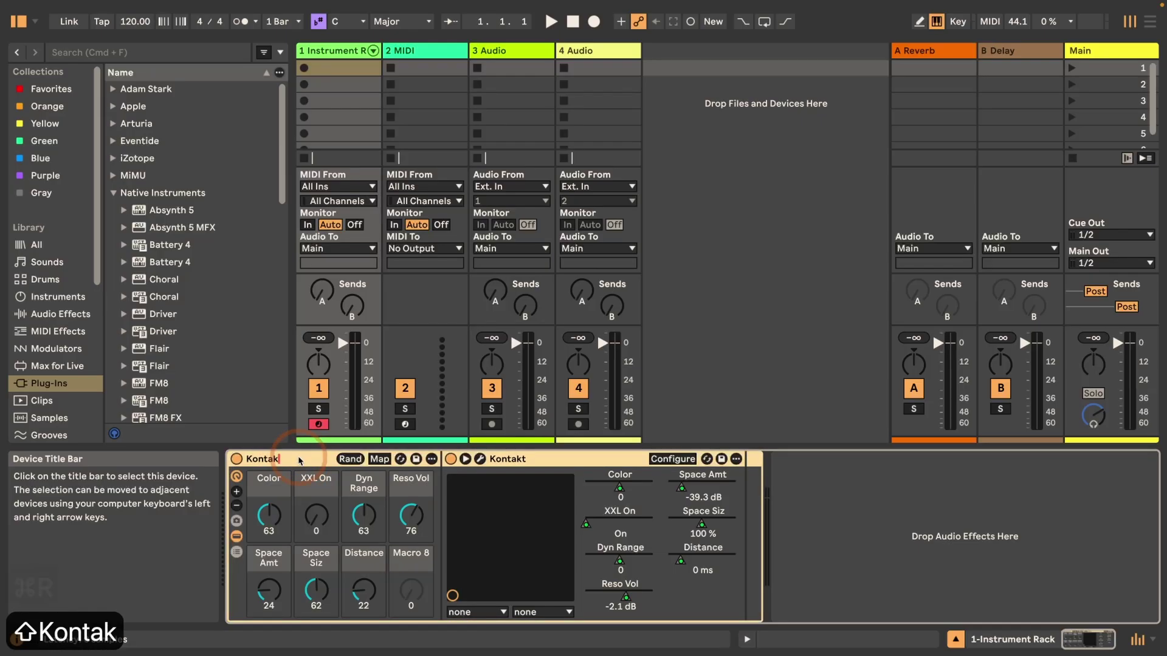
pyautogui.write('t The Giant')
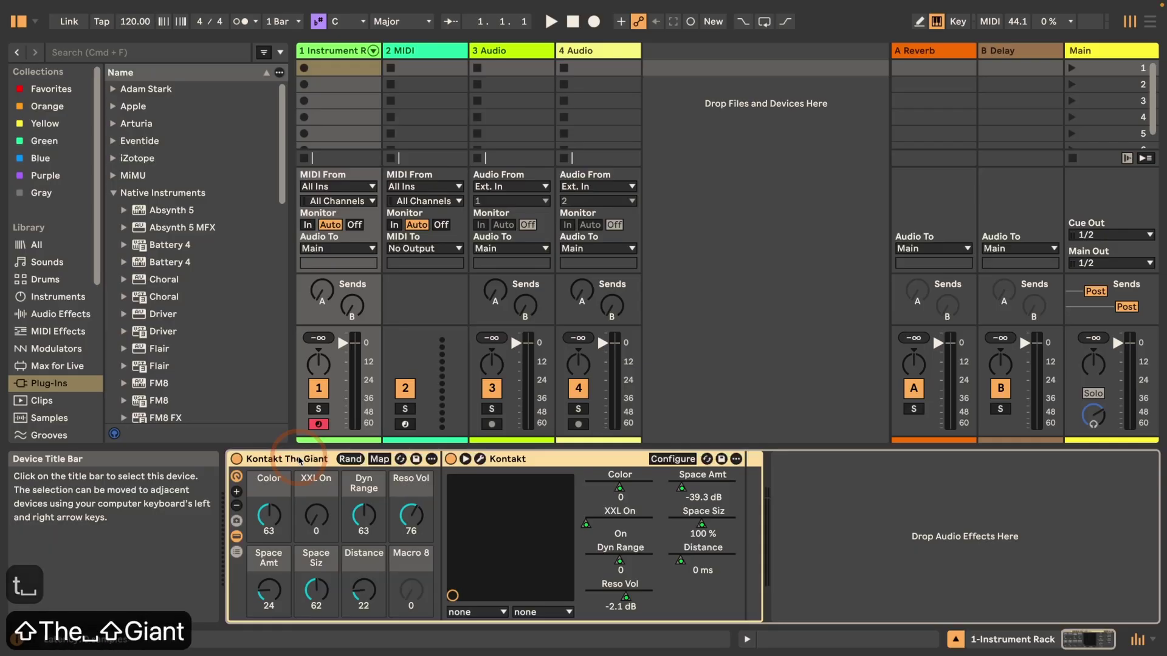
pyautogui.press('Return')
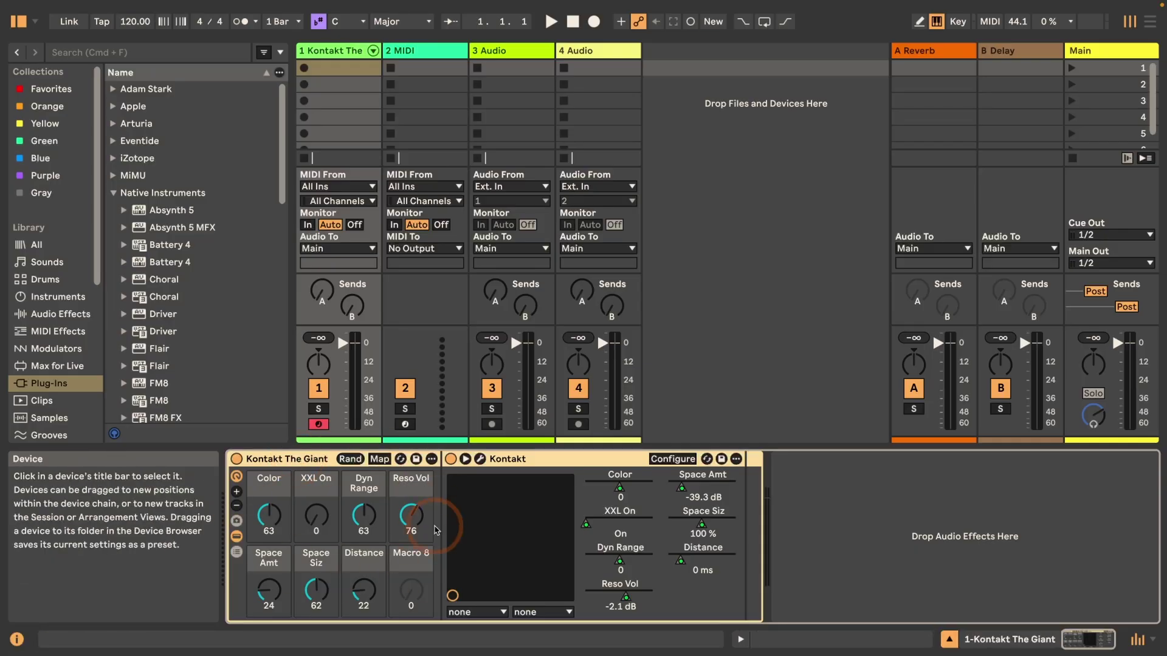
# Step: Return the rack to eight visible macros and show its Macro Variations panel
pyautogui.click(237, 492)
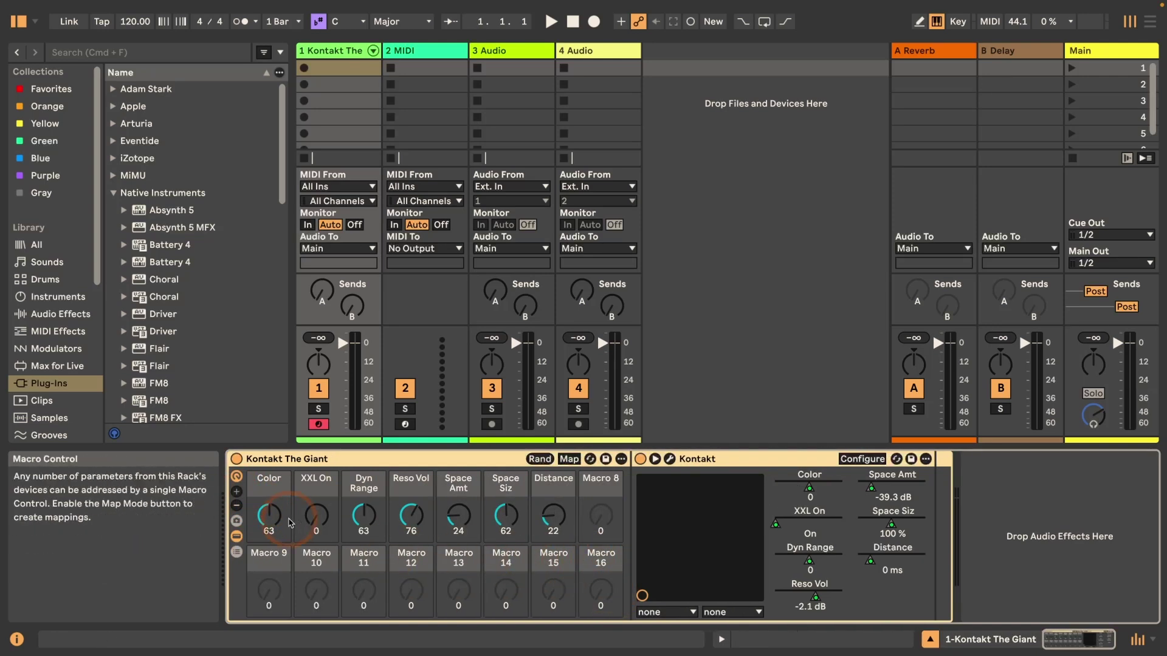
pyautogui.click(238, 507)
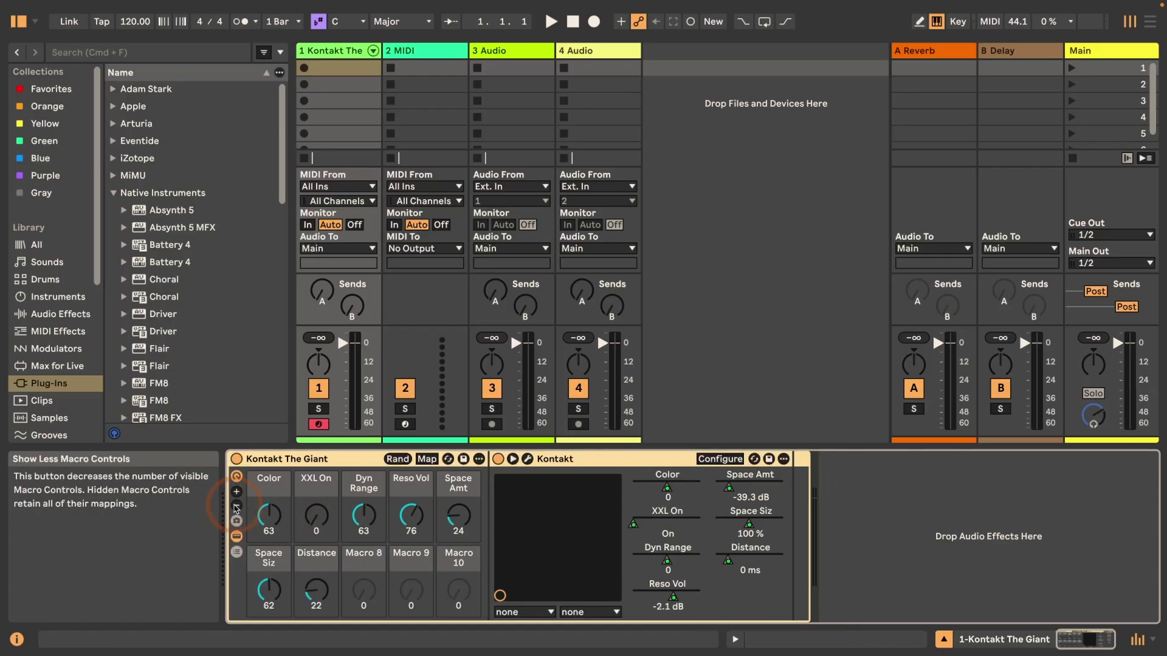
pyautogui.click(237, 508)
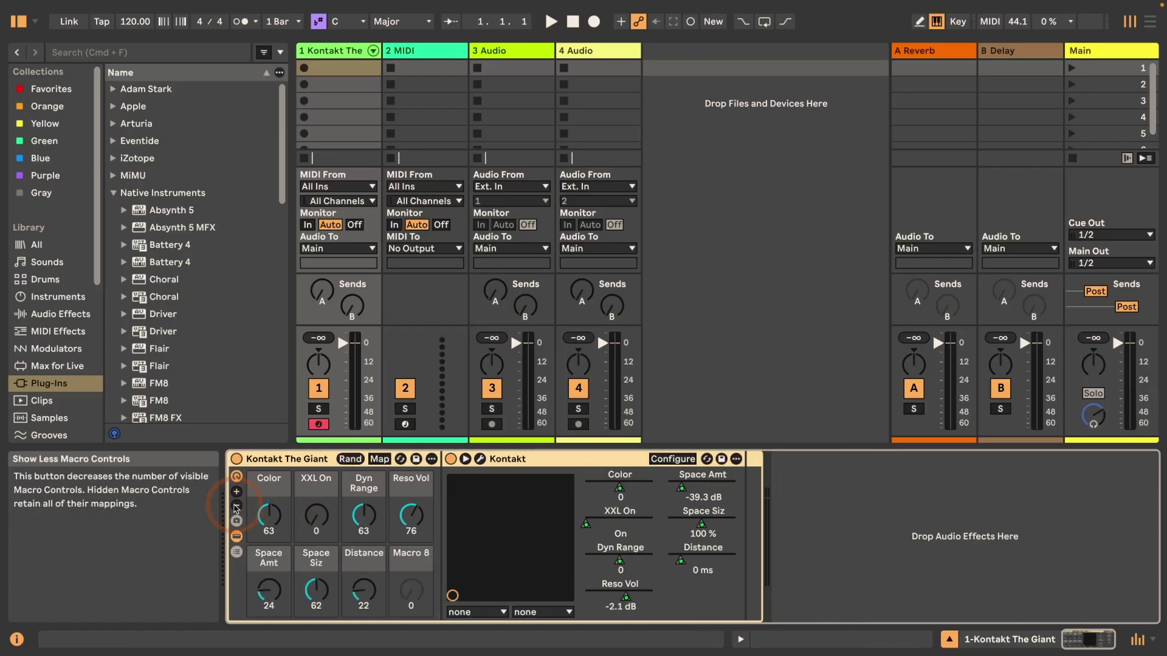
pyautogui.click(236, 521)
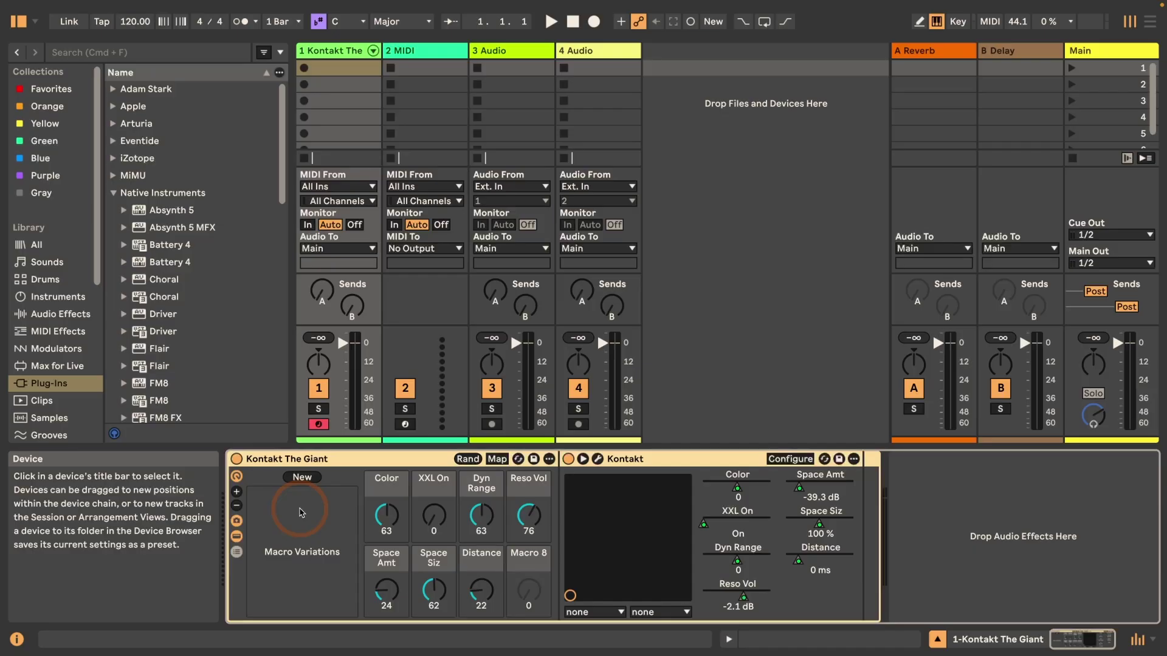
# Step: Store the current macros as a new variation and rename it 'default'
pyautogui.click(302, 478)
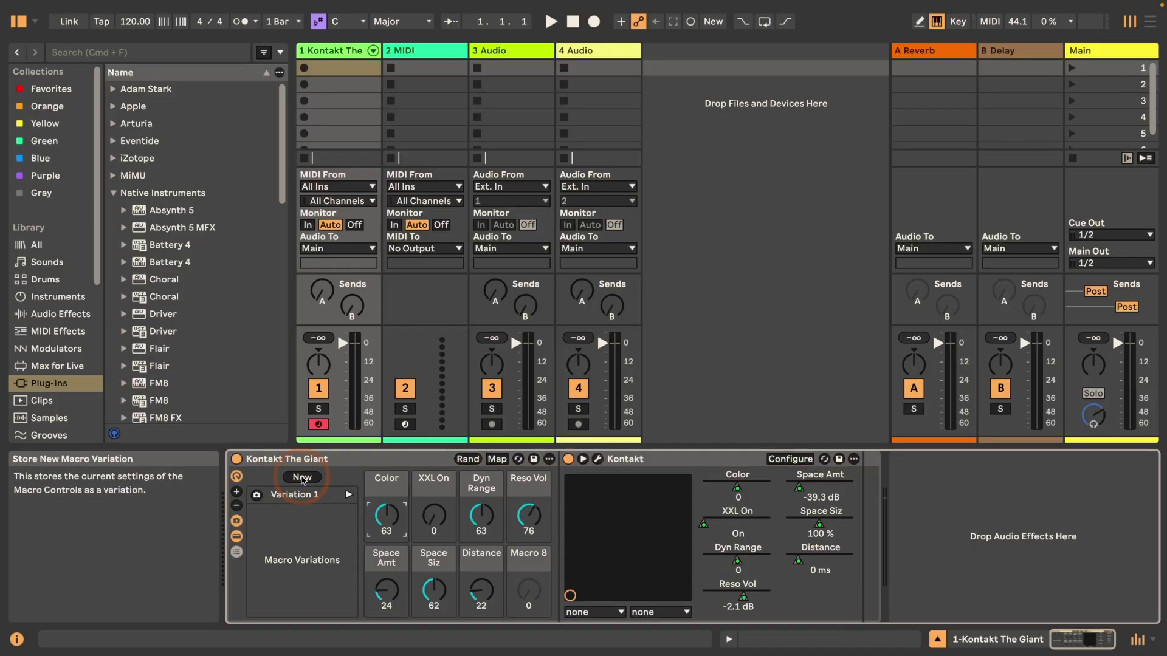
pyautogui.click(302, 498)
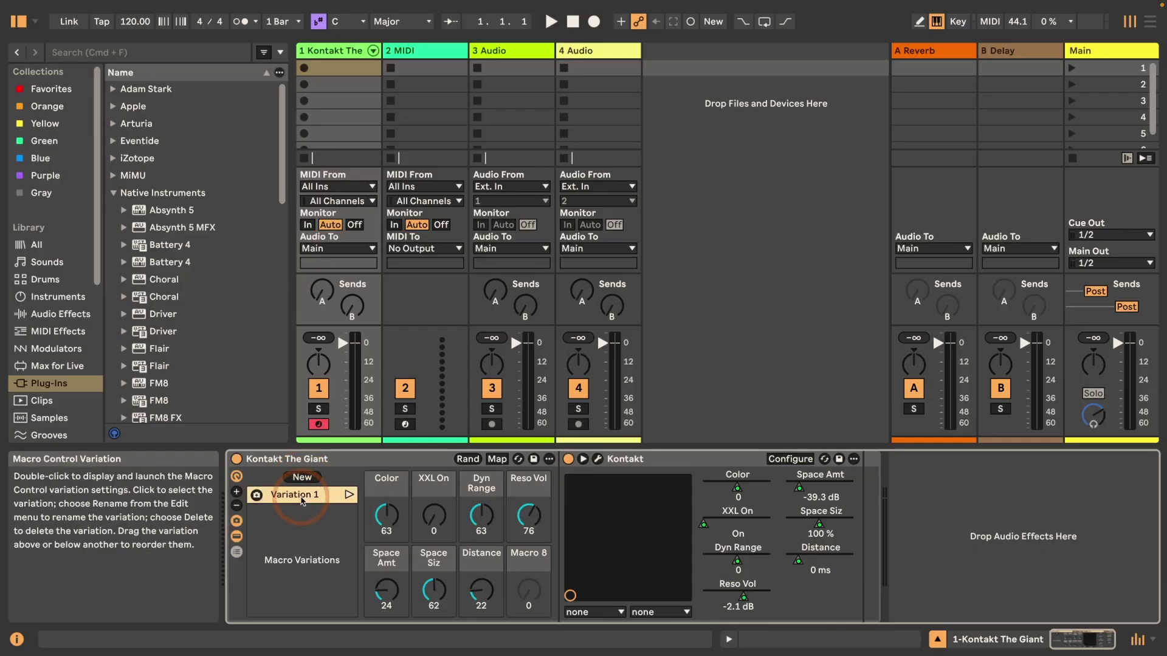
pyautogui.press('super+r')
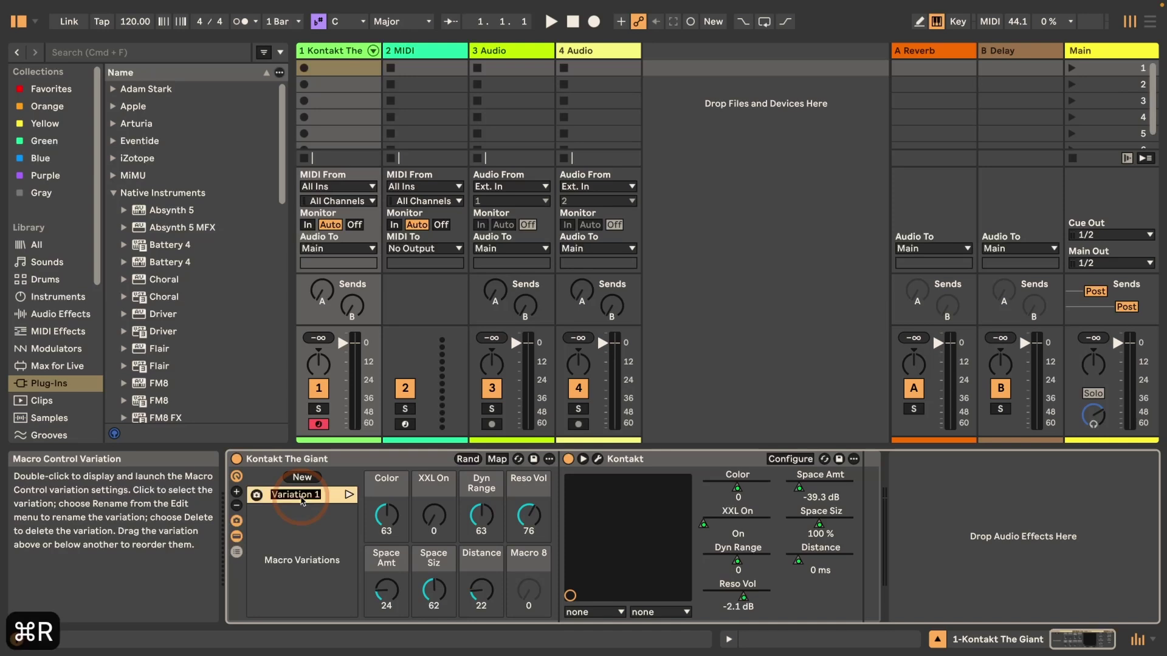
pyautogui.write('defaulrt')
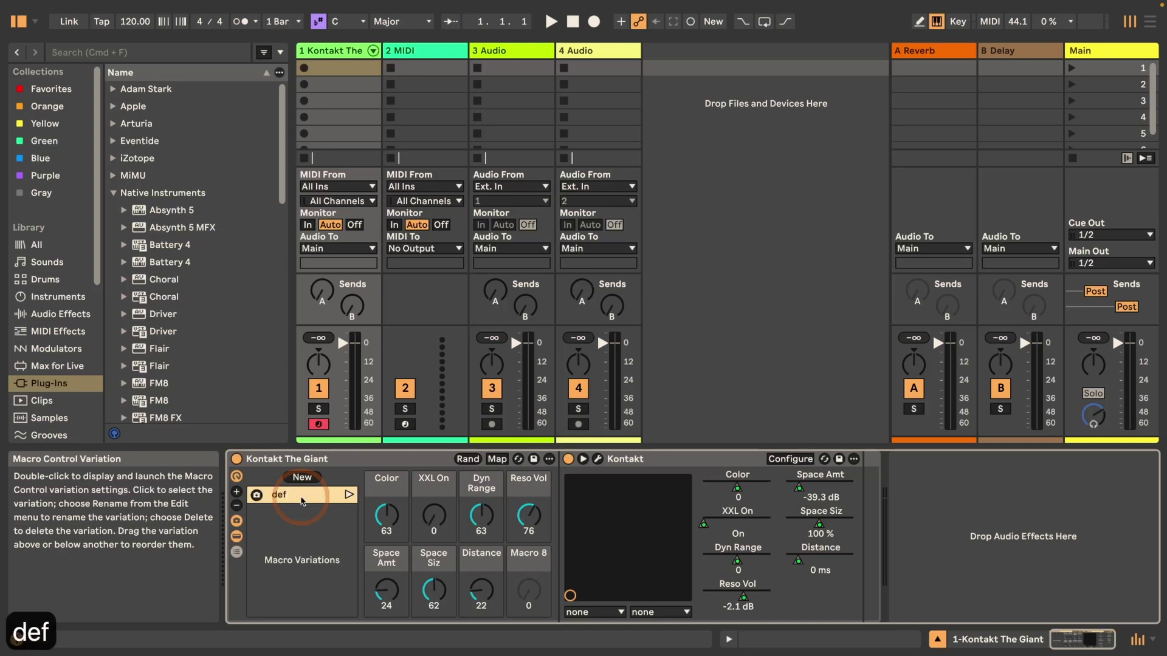
pyautogui.press('BackSpace')
pyautogui.press('BackSpace')
pyautogui.write('rt')
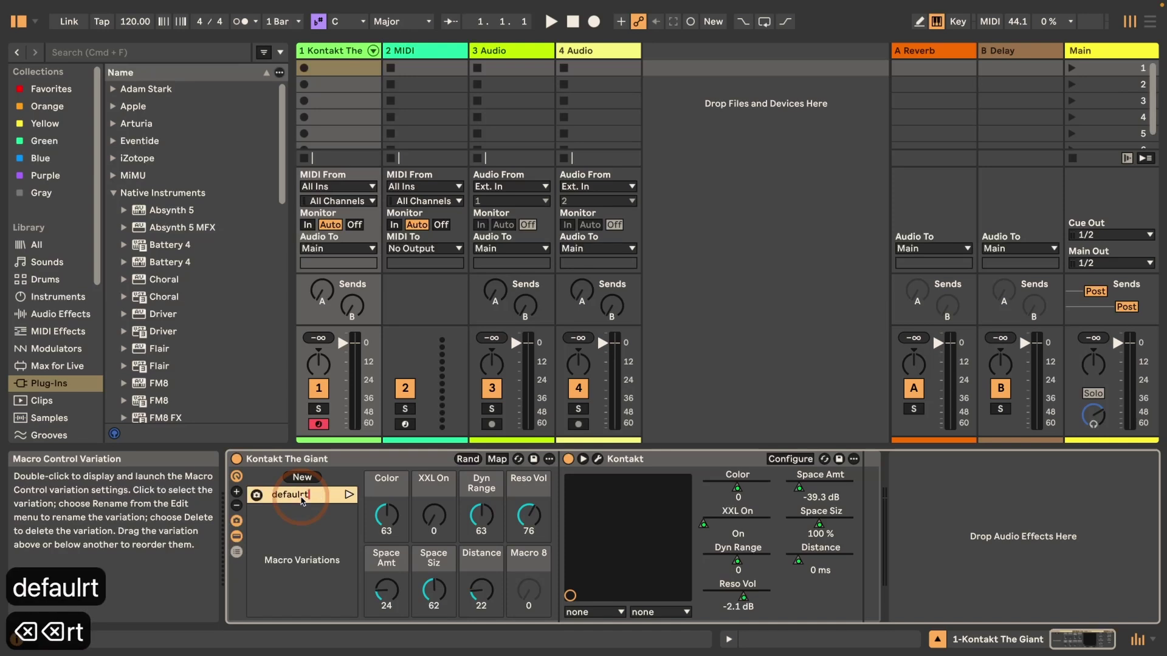
pyautogui.press('BackSpace')
pyautogui.press('BackSpace')
pyautogui.write('t')
pyautogui.press('Return')
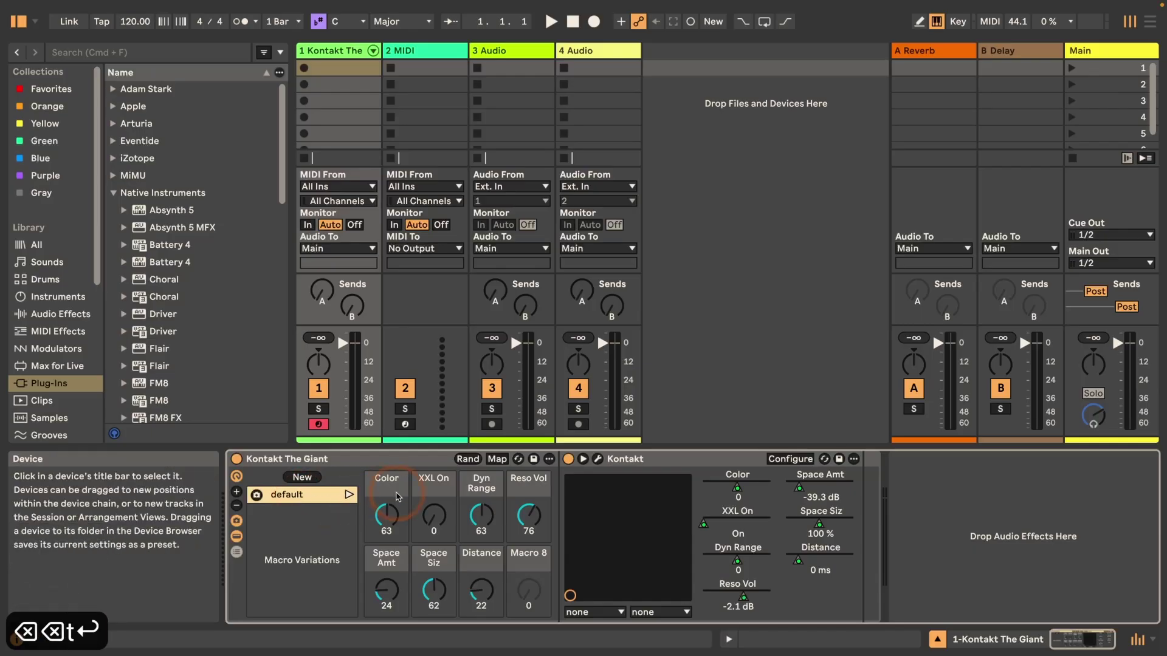
# Step: Set the macros to Color 45, Dyn Range 86 and Reso Vol 62
pyautogui.moveTo(387, 515); pyautogui.dragTo(452, 539)
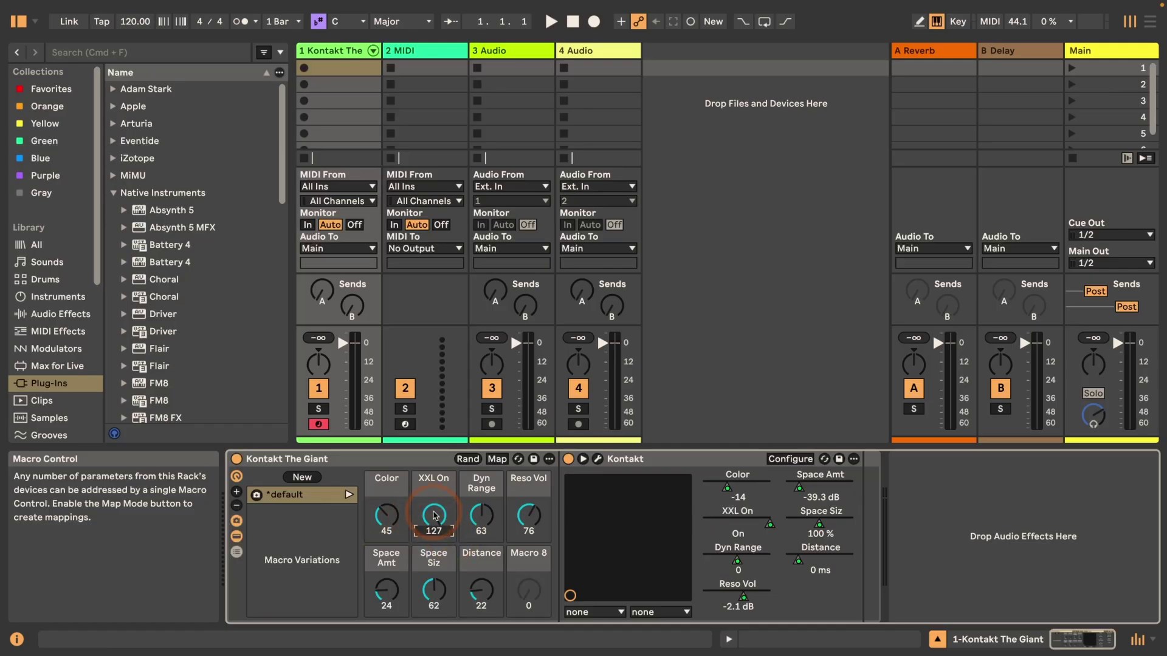
pyautogui.moveTo(485, 518); pyautogui.dragTo(524, 518)
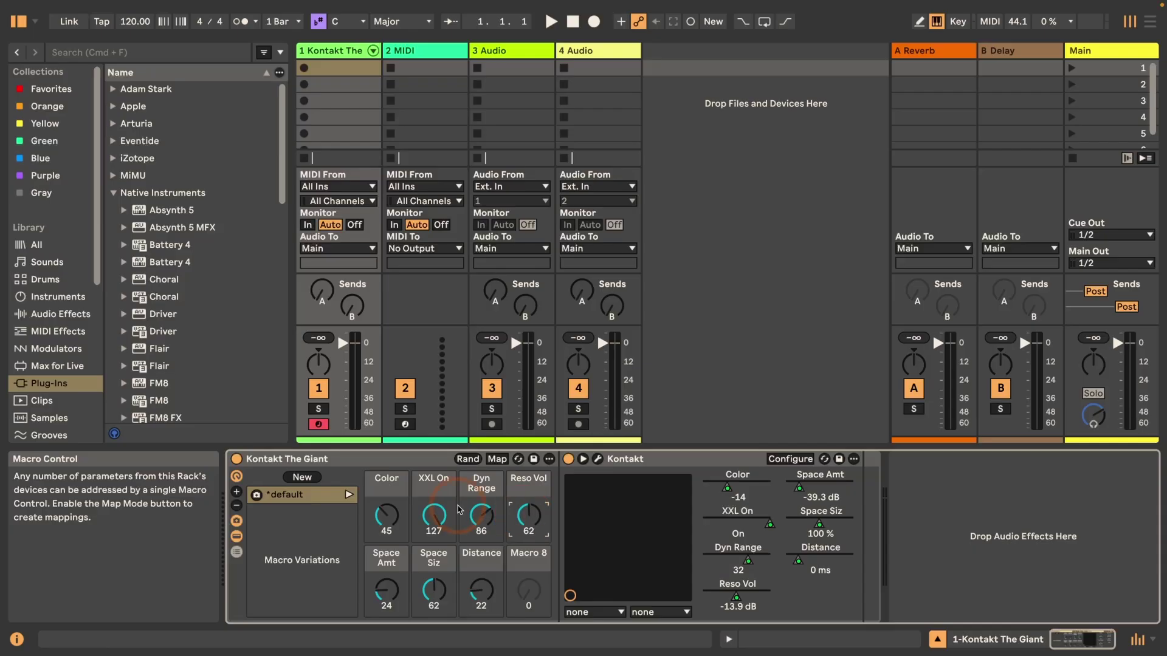
# Step: Store Variation 1, then randomize macros to Color 61, XXL On 2, Dyn Range 122
pyautogui.click(302, 478)
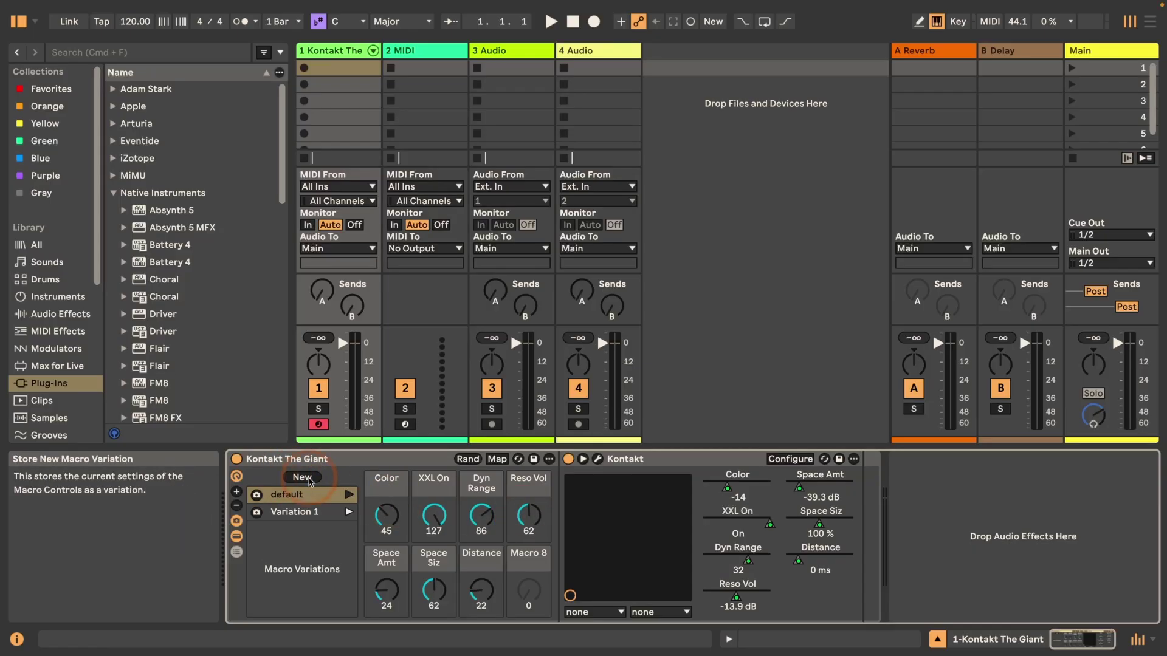
pyautogui.click(293, 514)
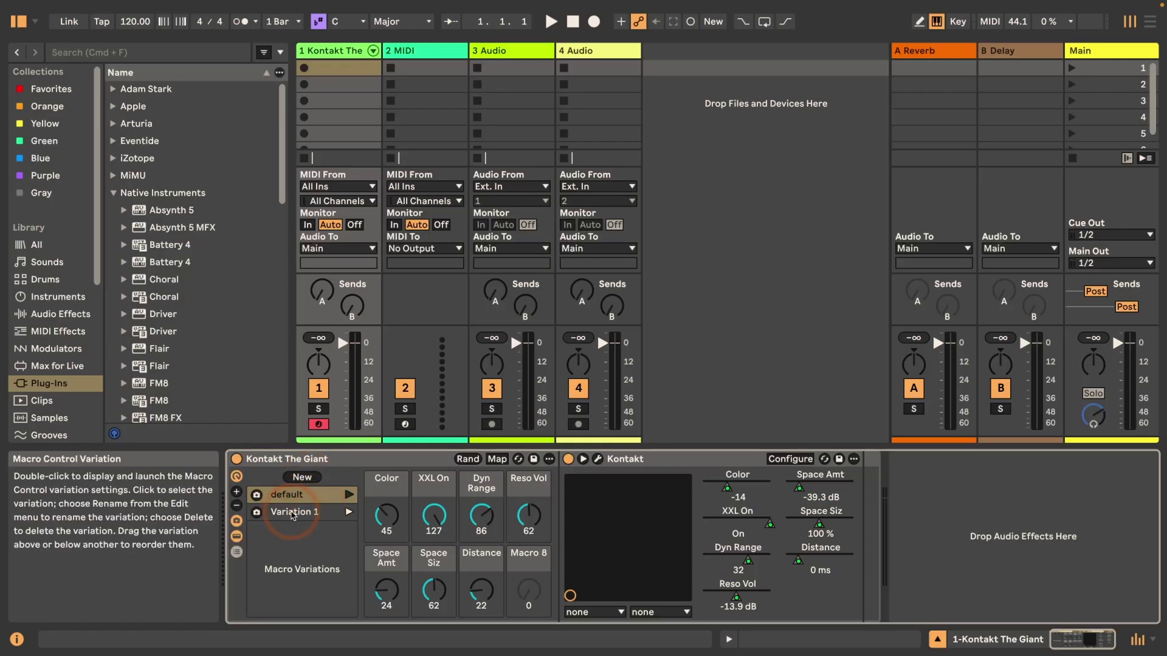
pyautogui.click(468, 461)
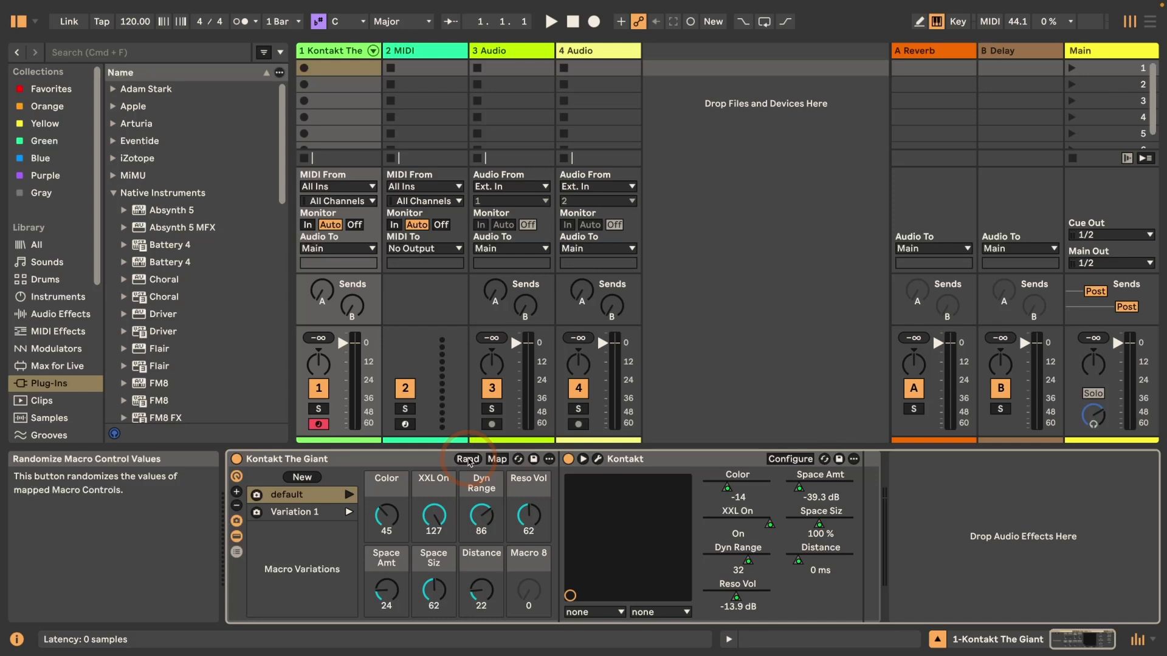
pyautogui.click(468, 461)
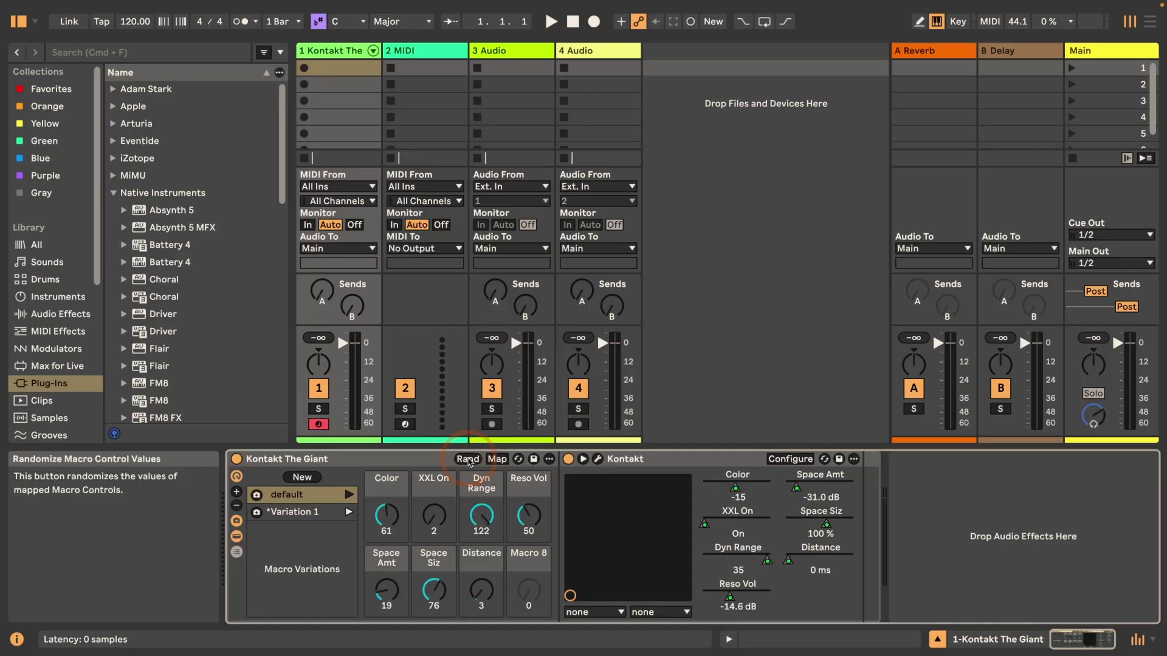
pyautogui.rightClick(383, 480)
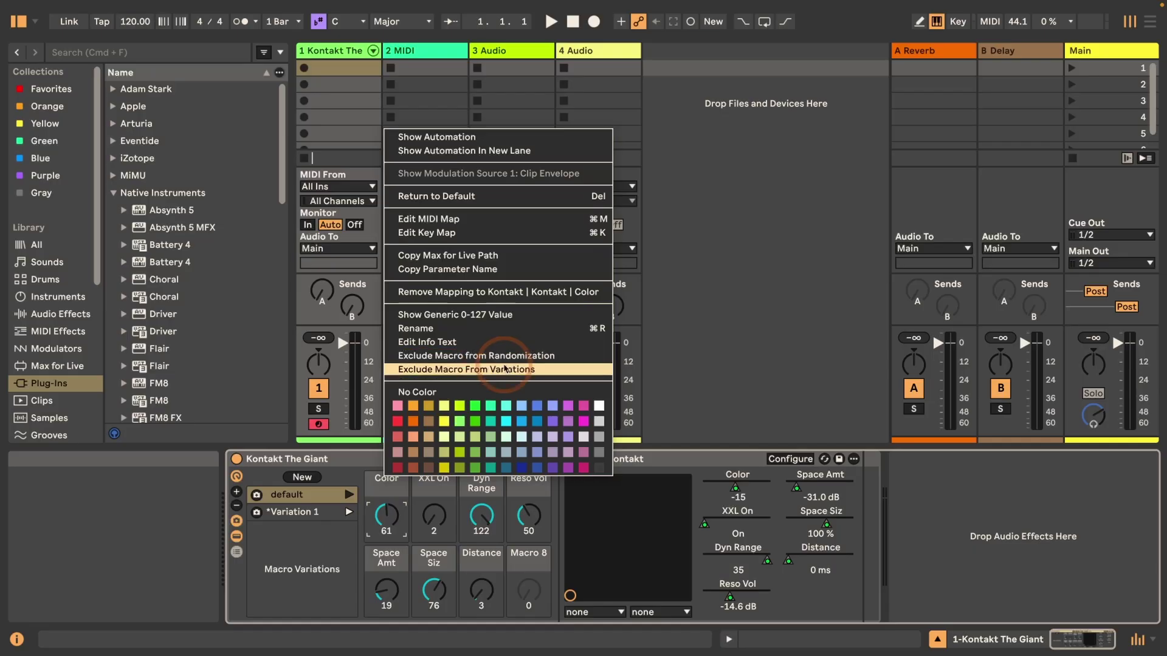
pyautogui.click(317, 459)
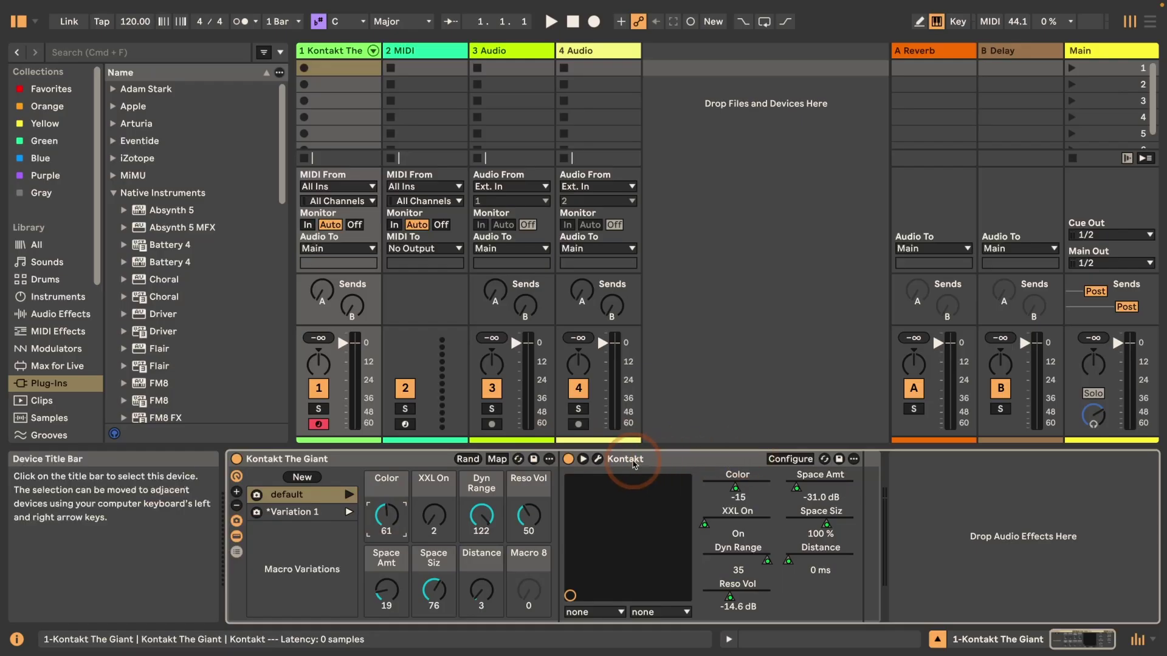
# Step: Collapse the rack's device and variation views and save it as preset 'Kontakt The Giant'
pyautogui.click(238, 536)
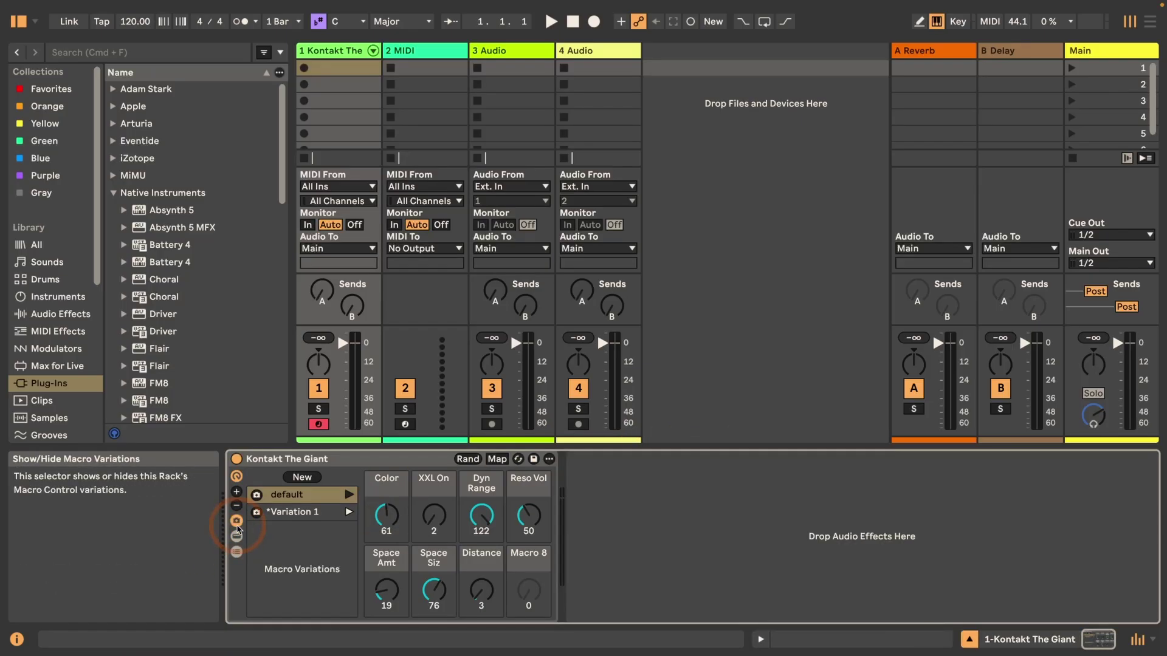
pyautogui.click(237, 523)
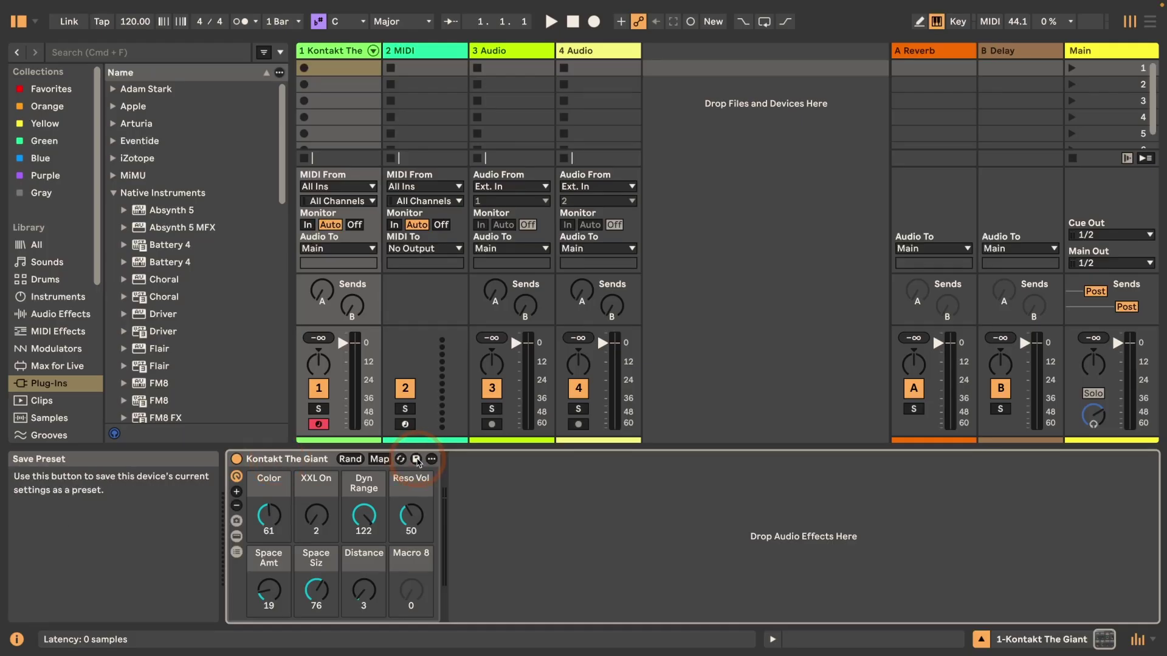
pyautogui.click(417, 460)
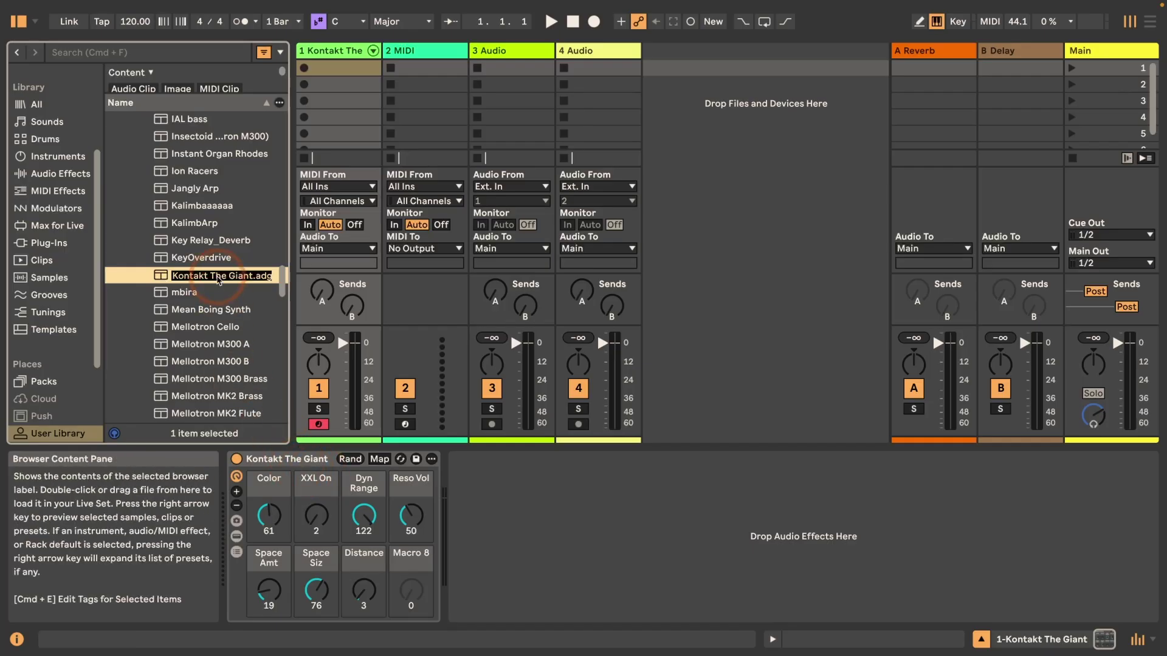
pyautogui.moveTo(219, 278); pyautogui.dragTo(232, 280)
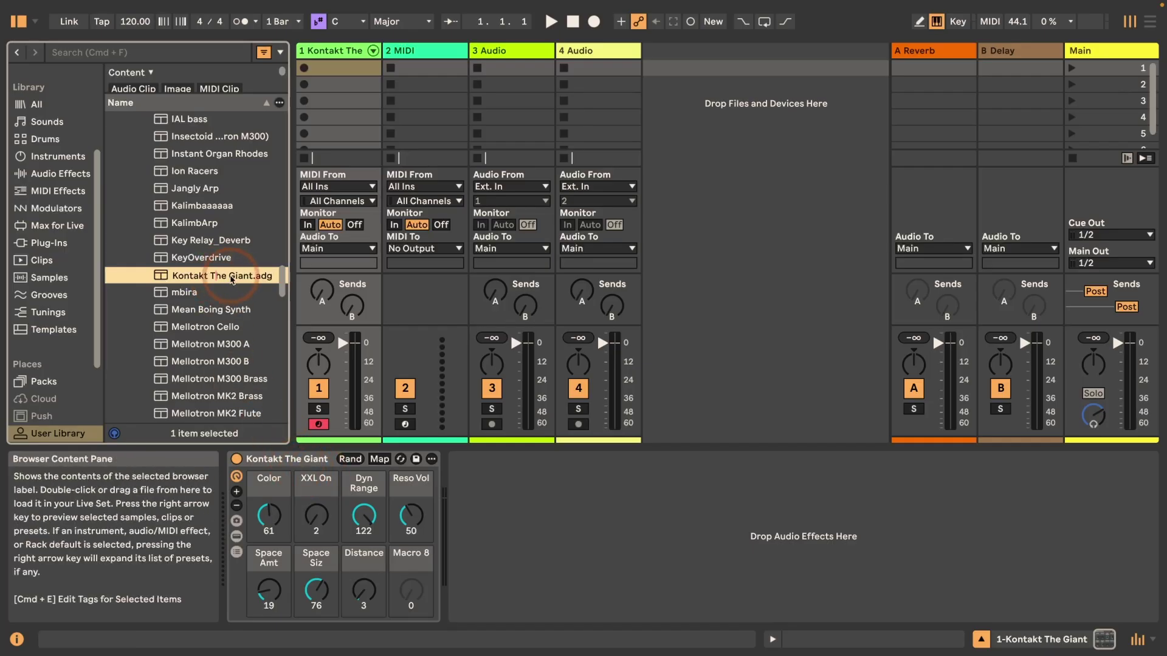
pyautogui.press('Return')
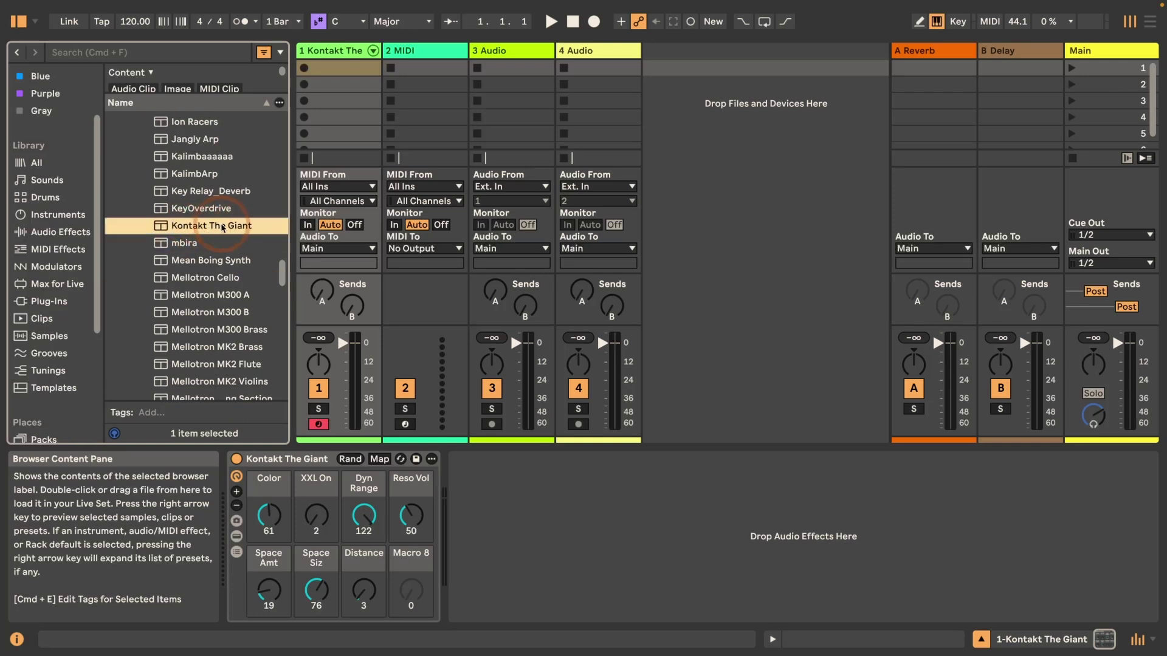
pyautogui.scroll(15, 220, 227)
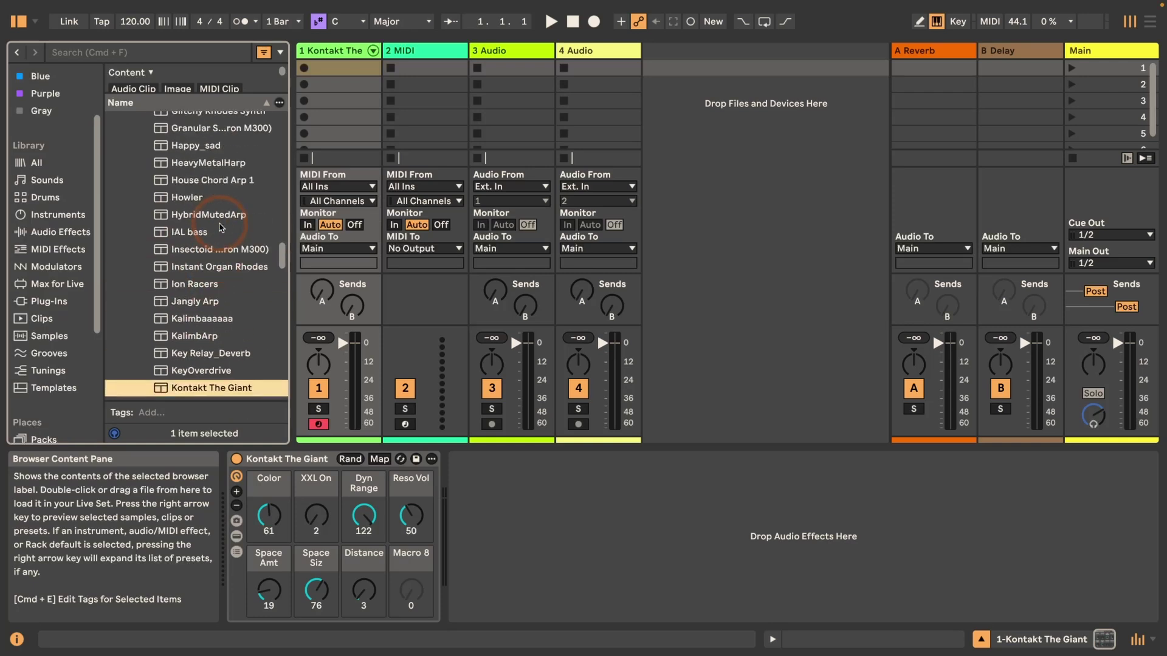
pyautogui.scroll(3, 220, 226)
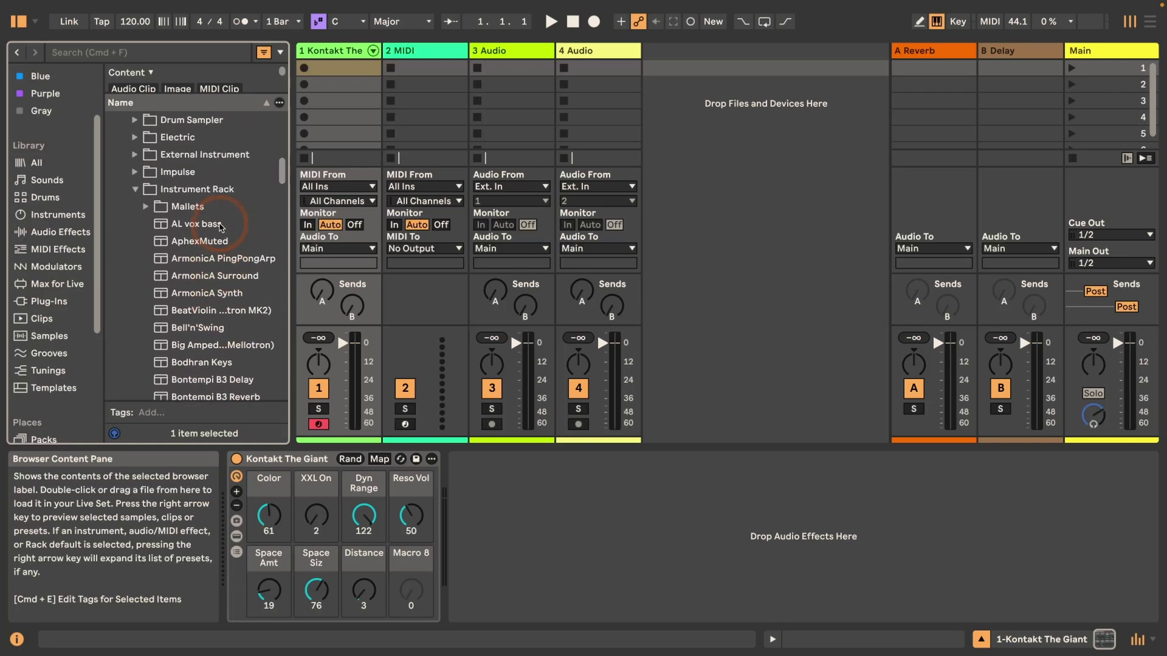
pyautogui.scroll(12, 221, 227)
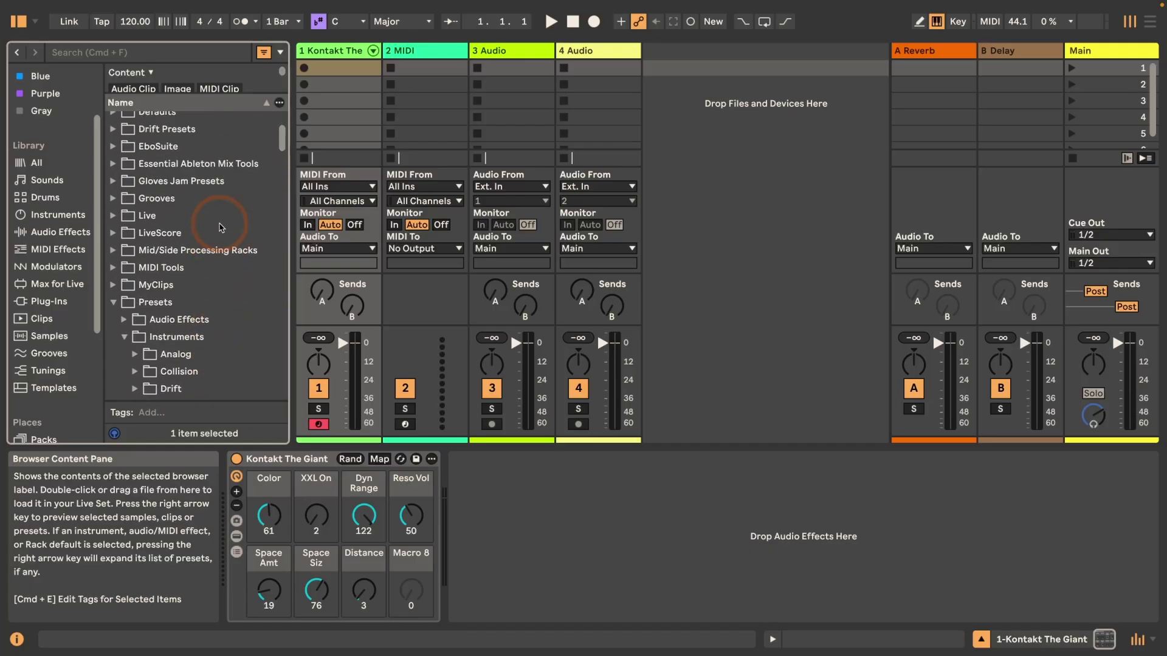
pyautogui.scroll(-6, 158, 255)
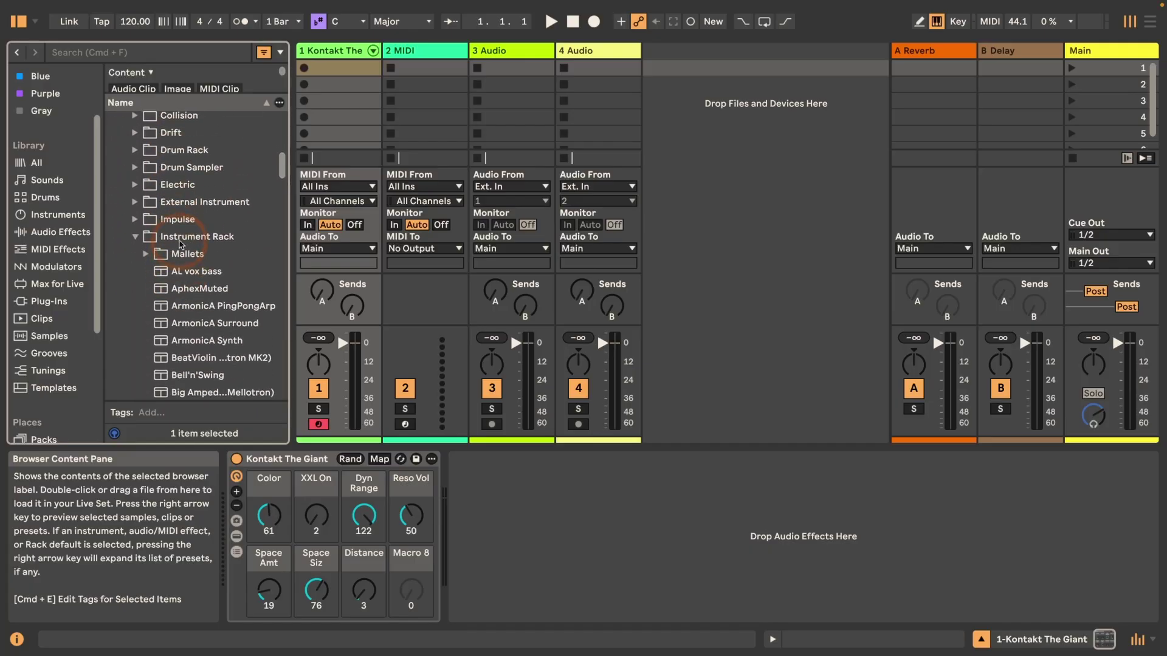
pyautogui.scroll(3, 177, 196)
pyautogui.scroll(-2, 189, 317)
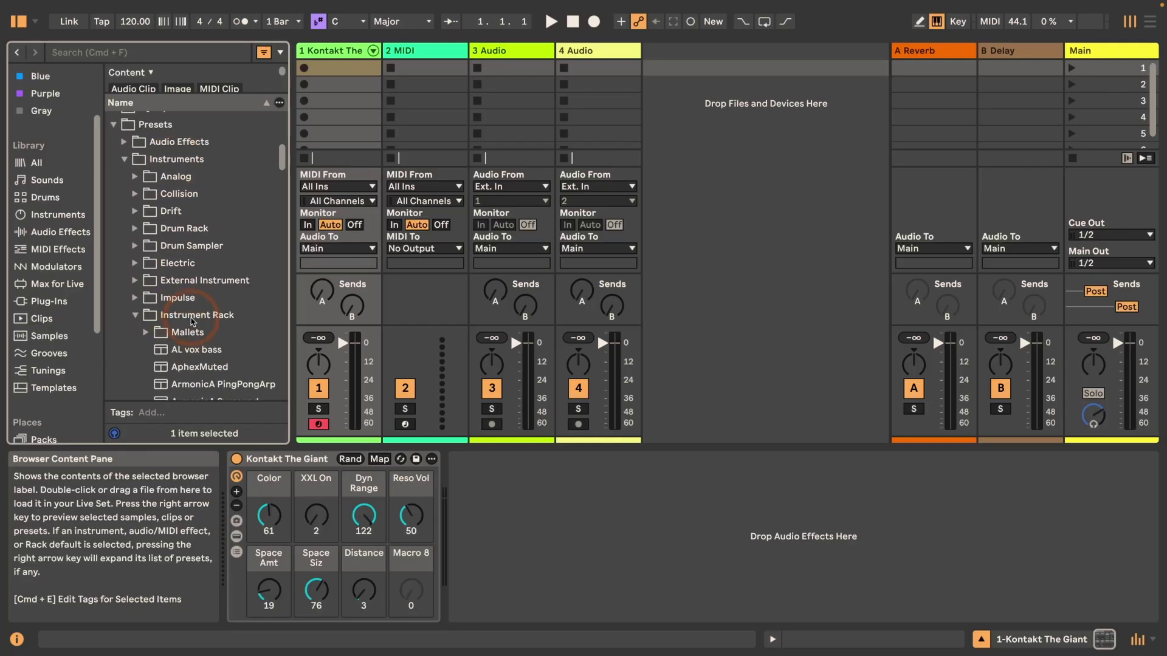
pyautogui.scroll(-1, 192, 320)
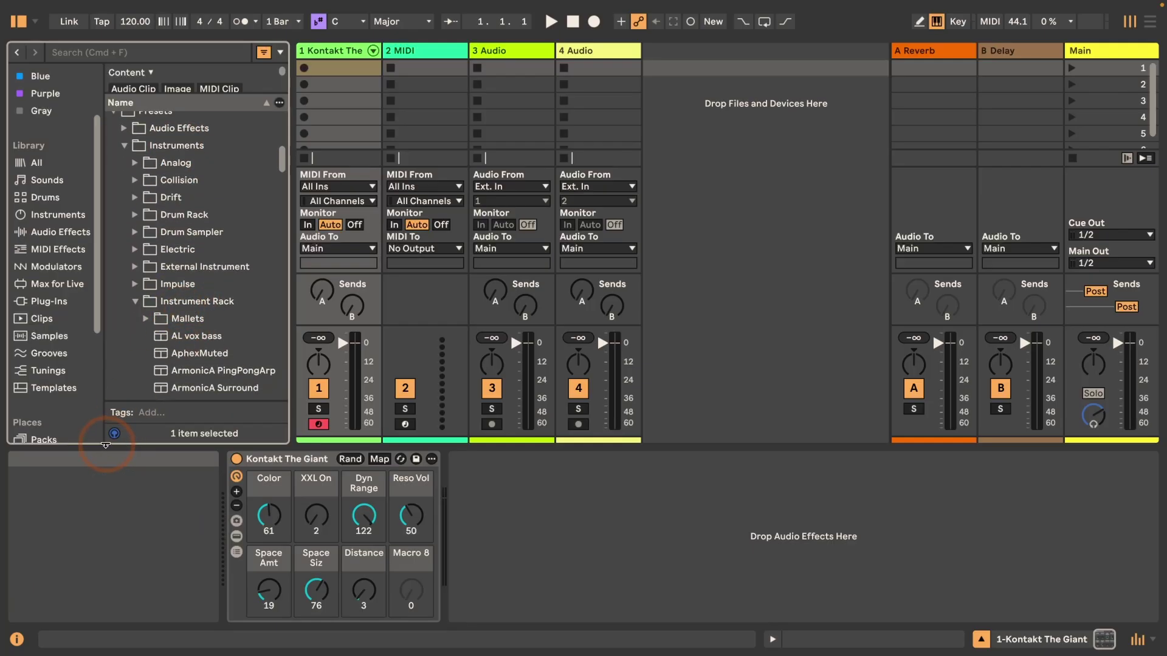
# Step: Enlarge the browser and create a User Library folder named 'Kontakt Libraries'
pyautogui.moveTo(105, 445); pyautogui.dragTo(112, 639)
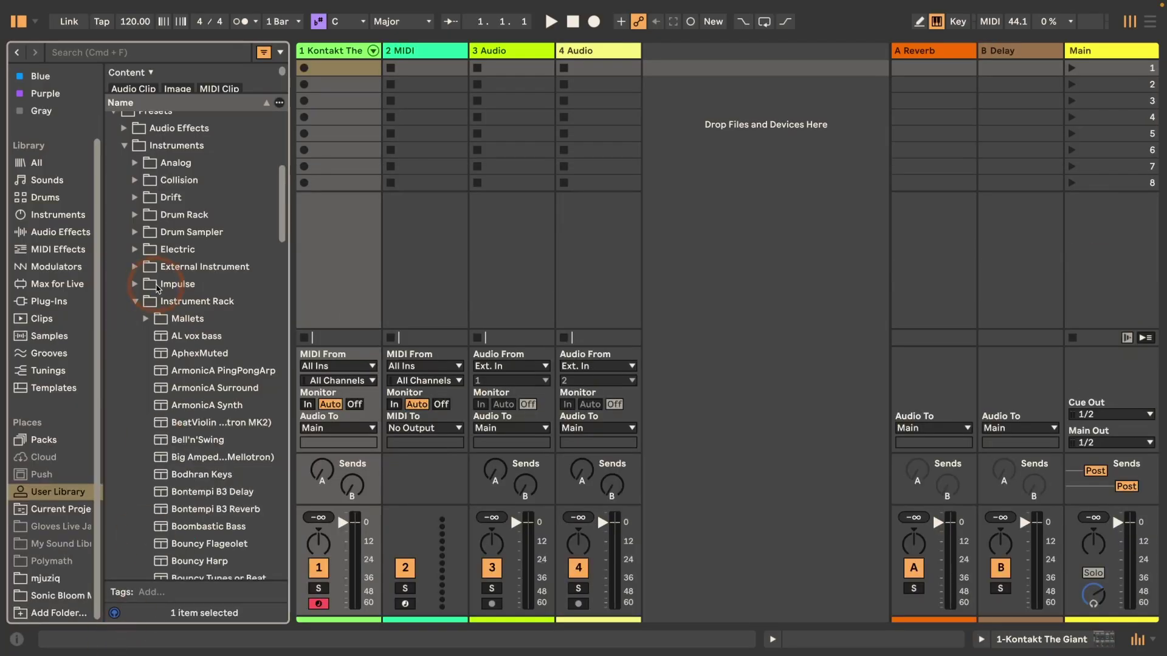
pyautogui.scroll(4, 115, 173)
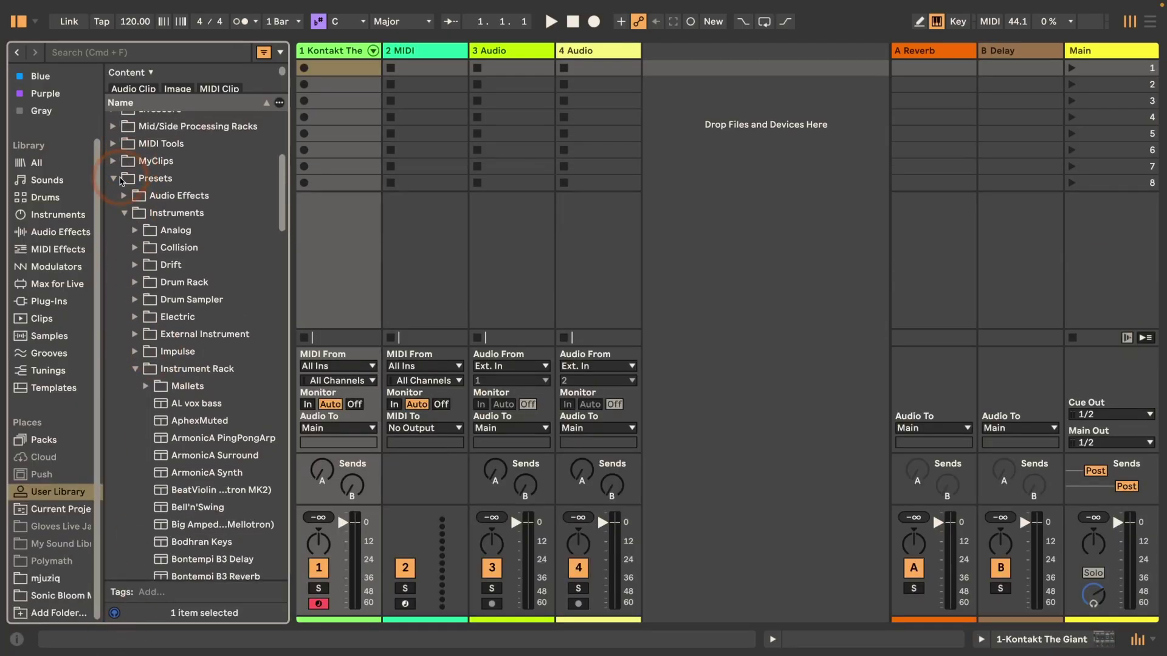
pyautogui.click(113, 179)
pyautogui.rightClick(153, 560)
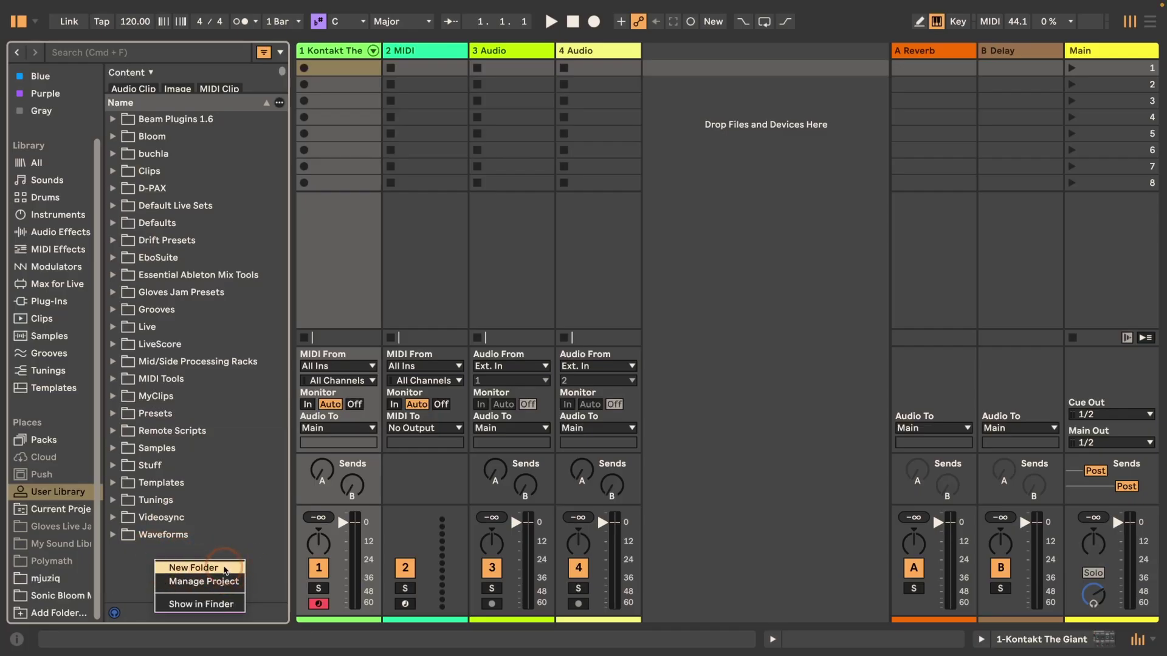
pyautogui.click(193, 568)
pyautogui.write('Konta')
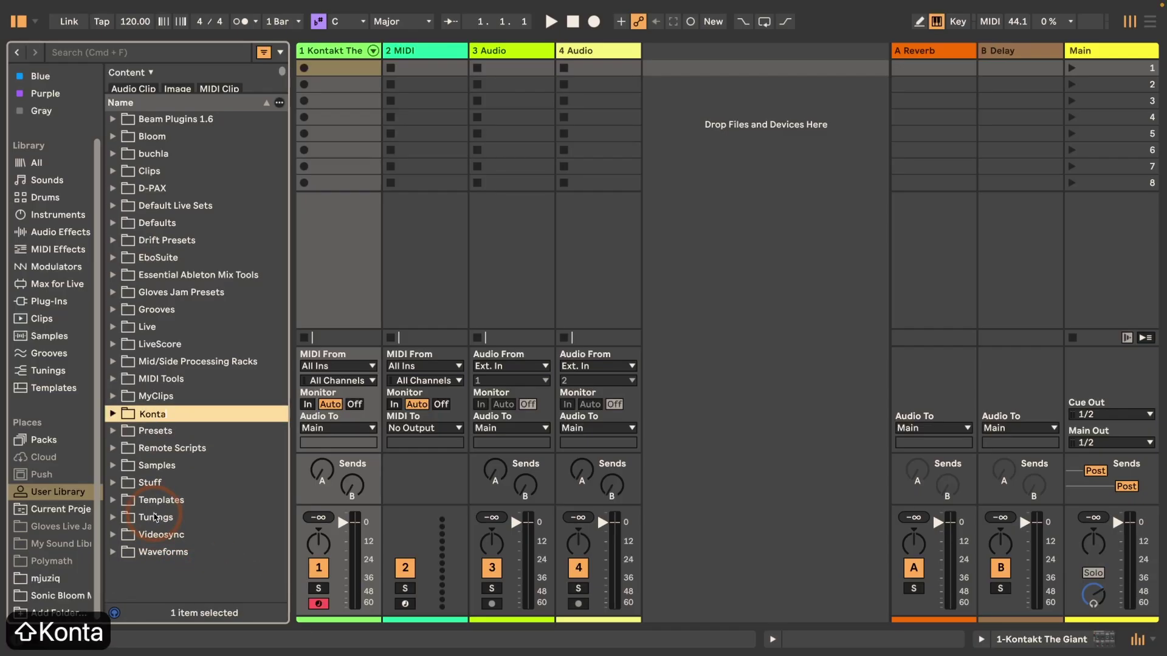
pyautogui.write('kt Libraries')
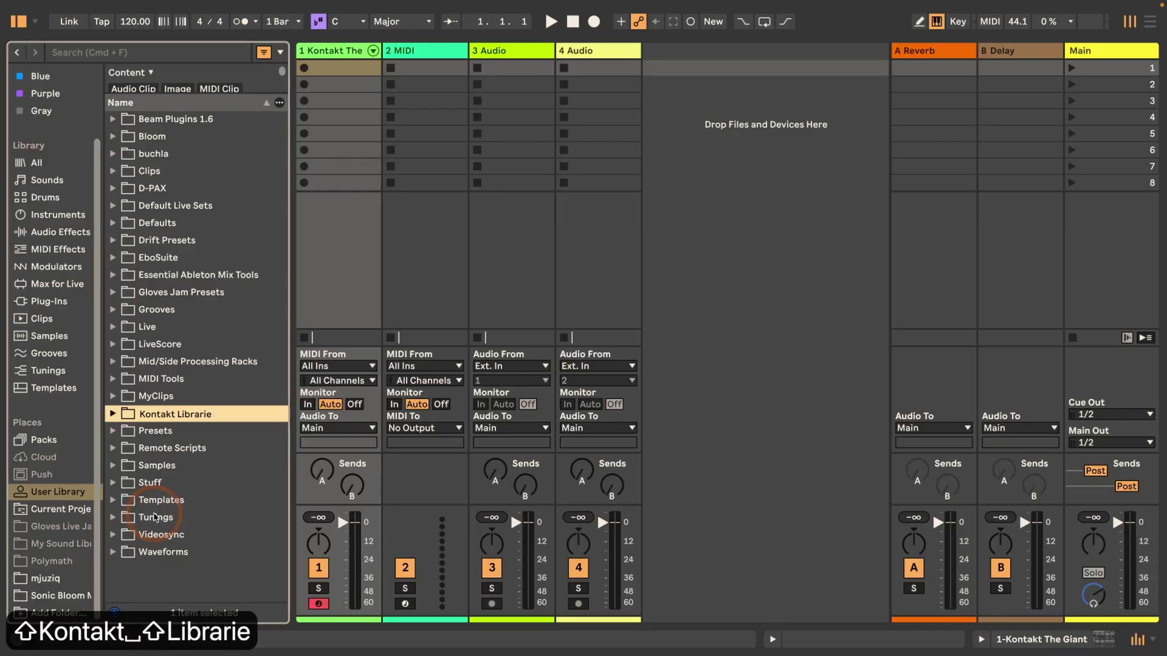
pyautogui.press('Return')
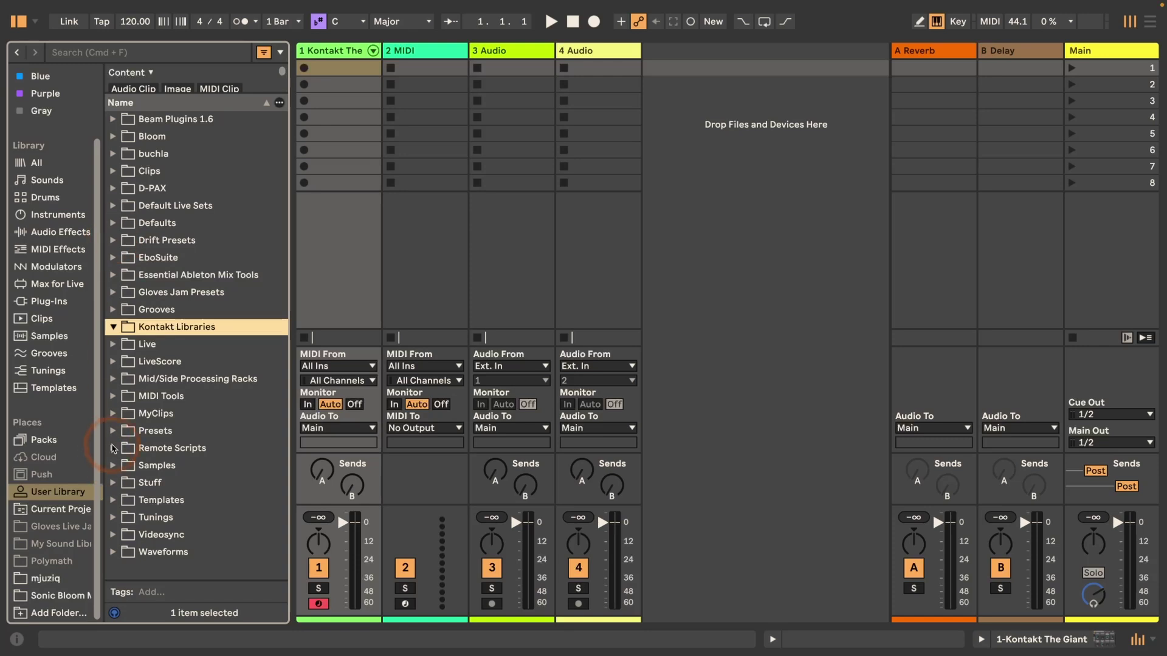
# Step: Expand the Kontakt Libraries folder and select the Kontakt The Giant preset inside it
pyautogui.click(114, 431)
pyautogui.scroll(-15, 136, 364)
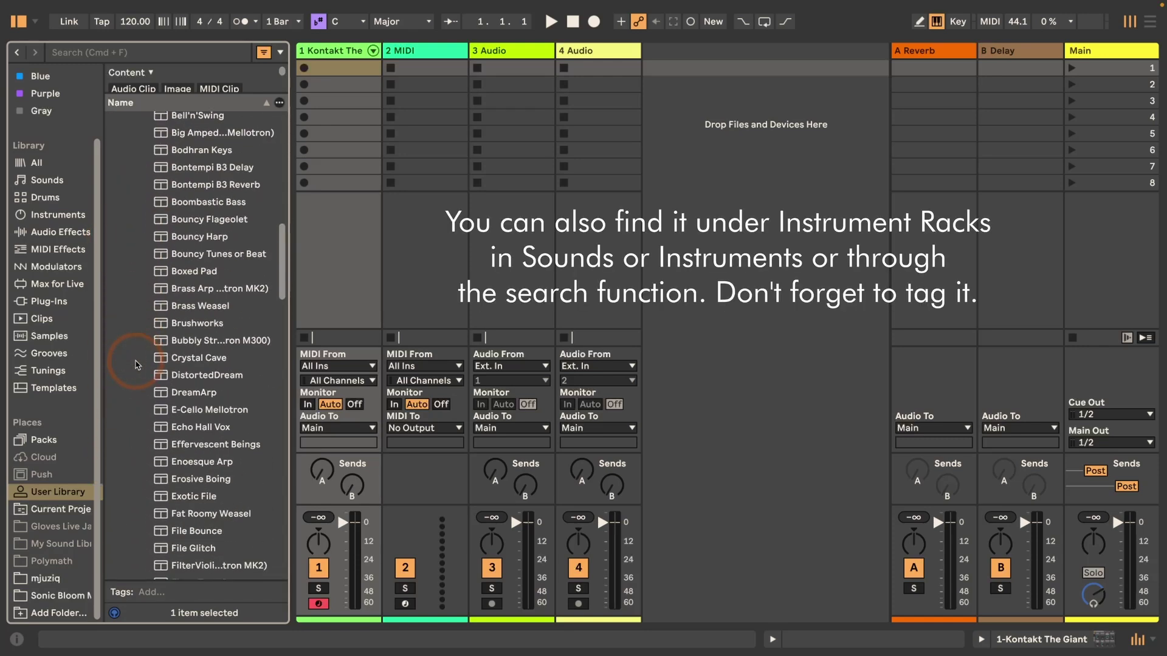
pyautogui.scroll(15, 193, 328)
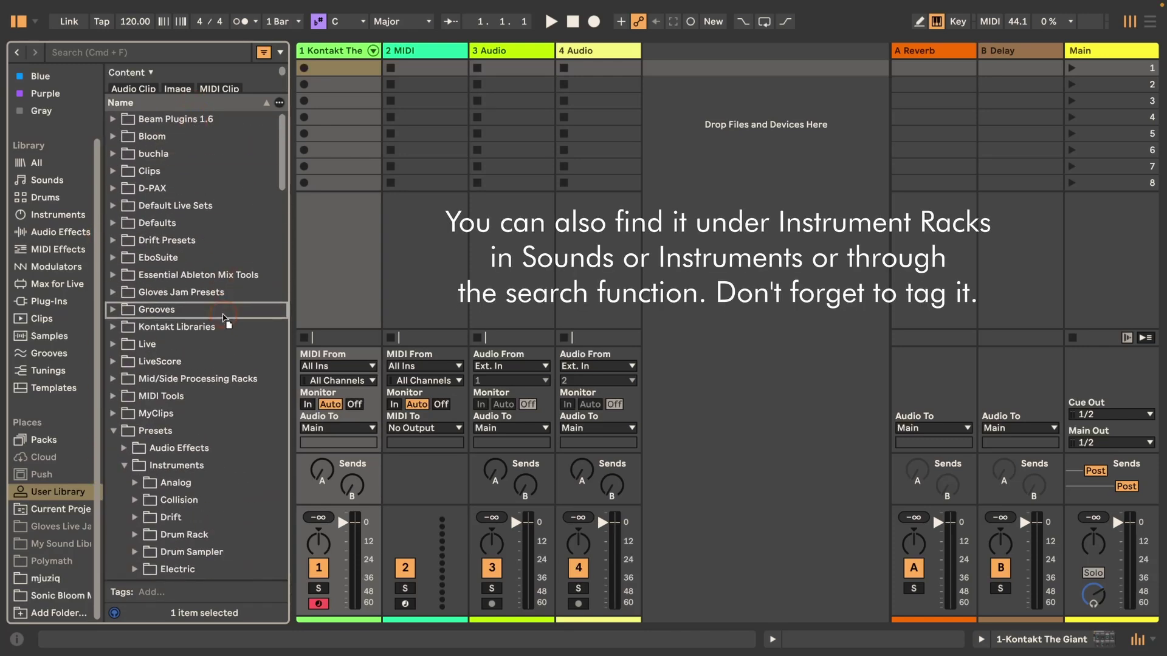
pyautogui.click(190, 329)
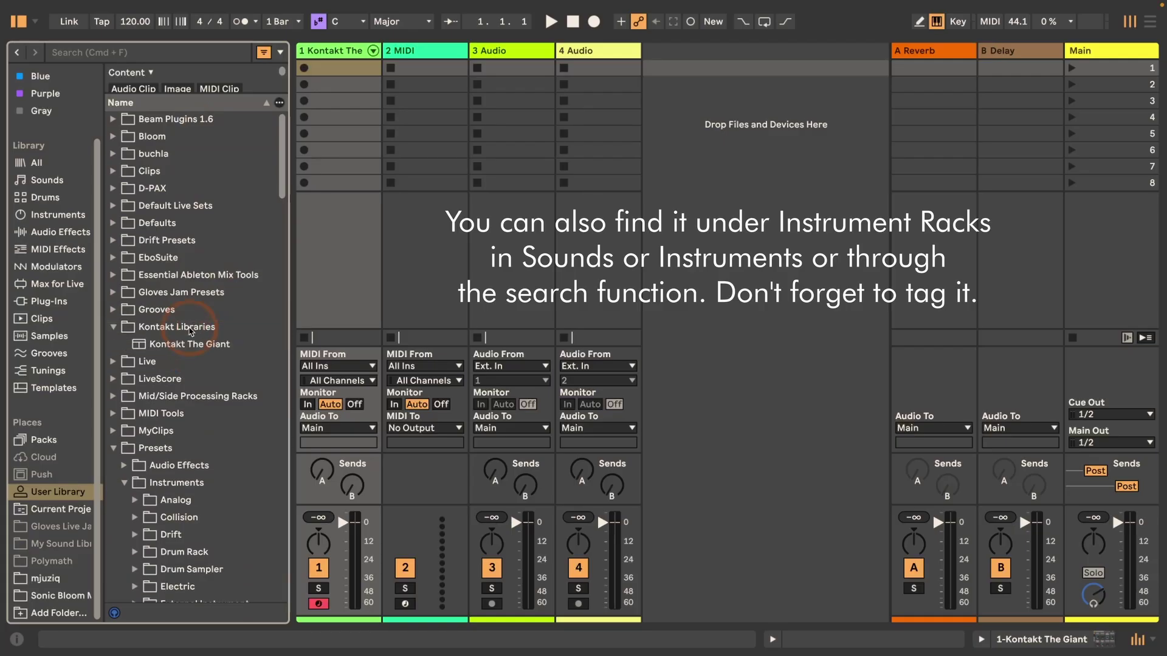
pyautogui.click(182, 347)
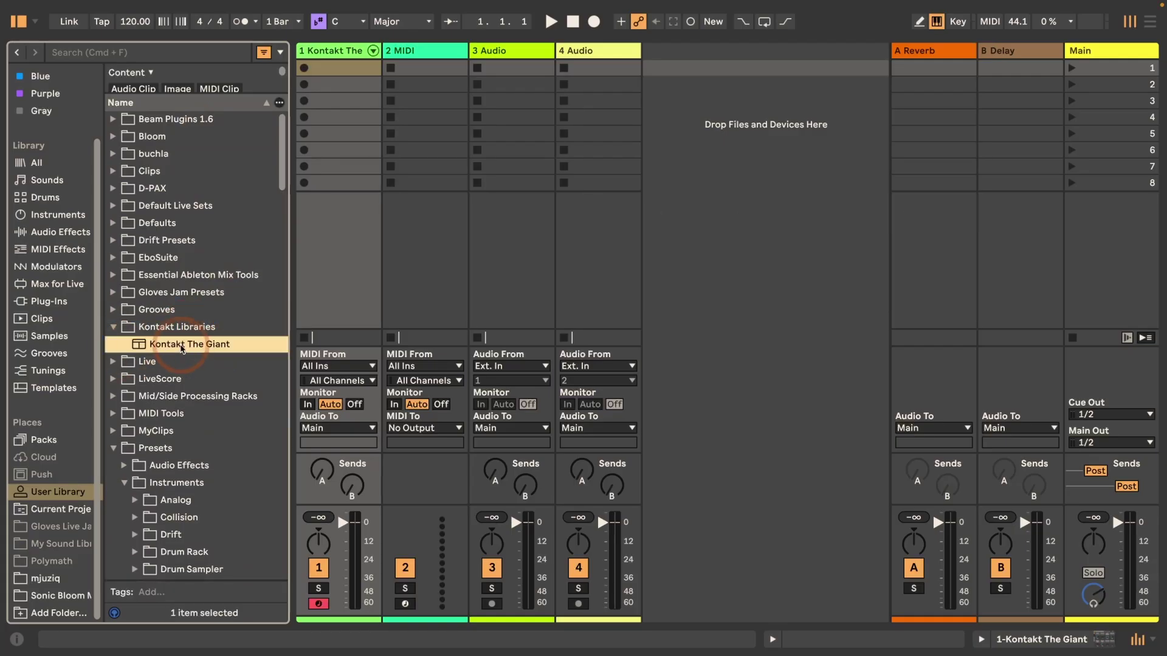
# Step: Load the Kontakt The Giant preset onto track 2 and select its rack
pyautogui.doubleClick(182, 347)
pyautogui.click(426, 305)
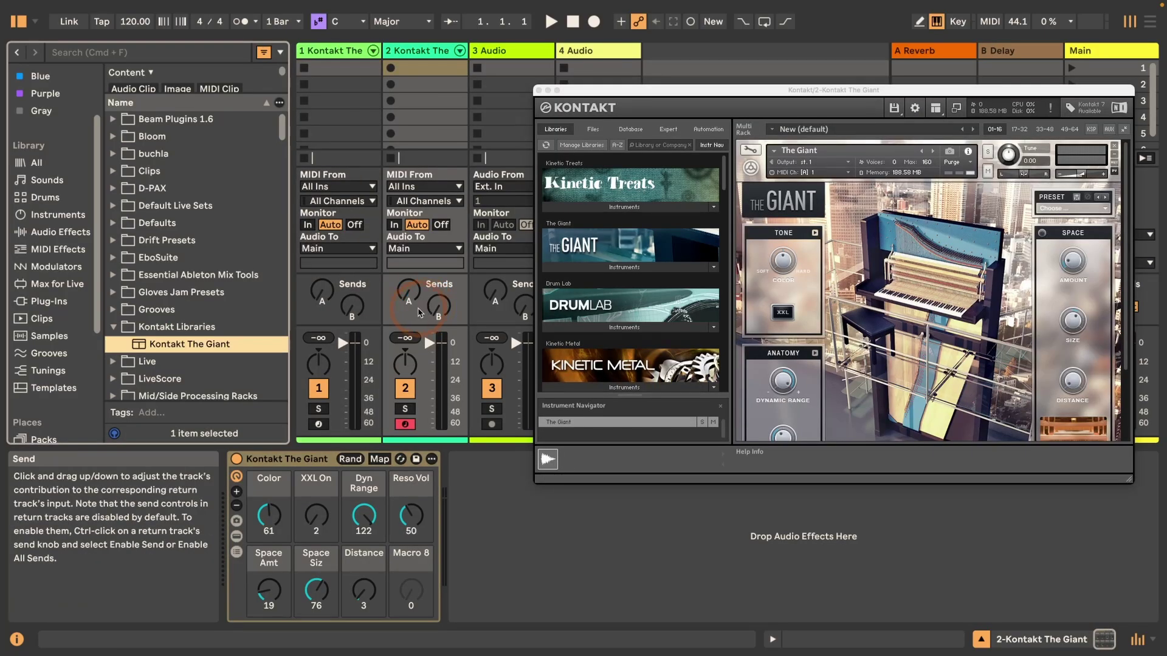
pyautogui.click(508, 594)
pyautogui.click(315, 524)
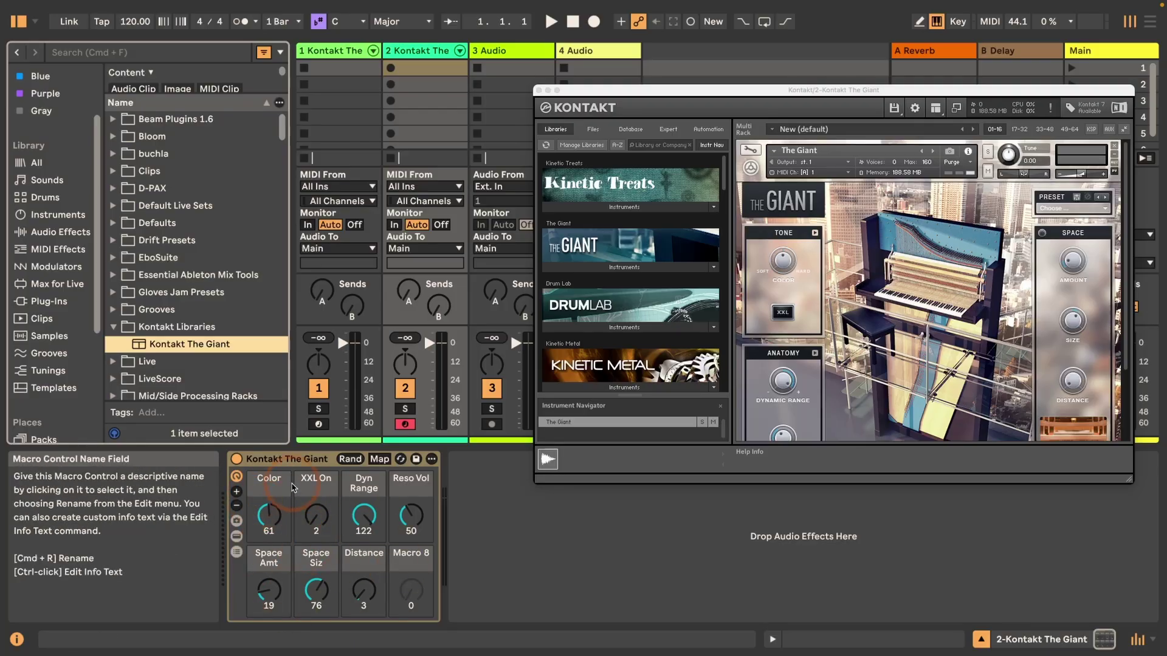
pyautogui.click(289, 459)
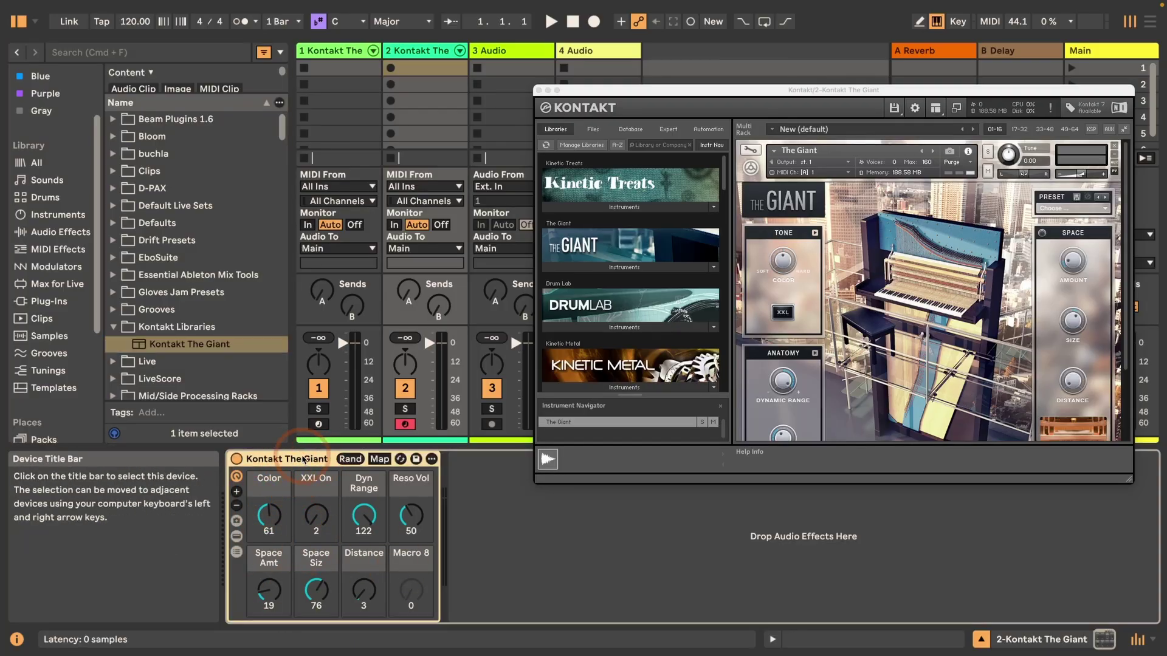